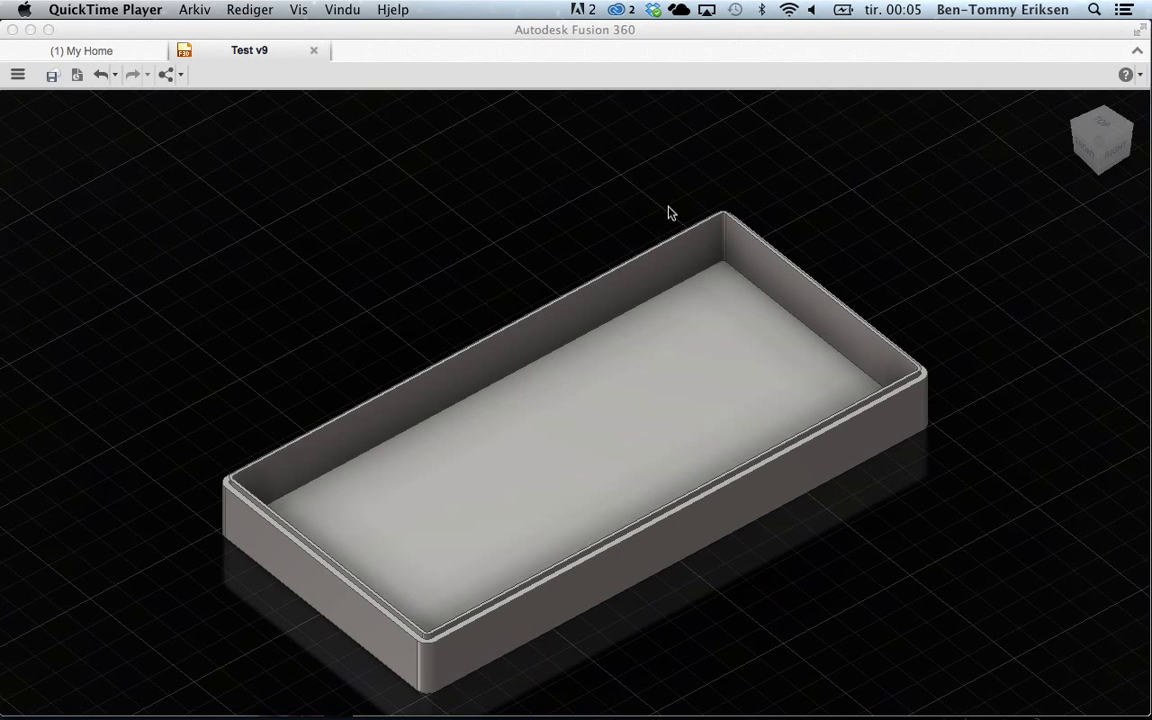
# - Start a 2-Point Rectangle sketch on the inside floor of the grey tray
pyautogui.click(890, 51)
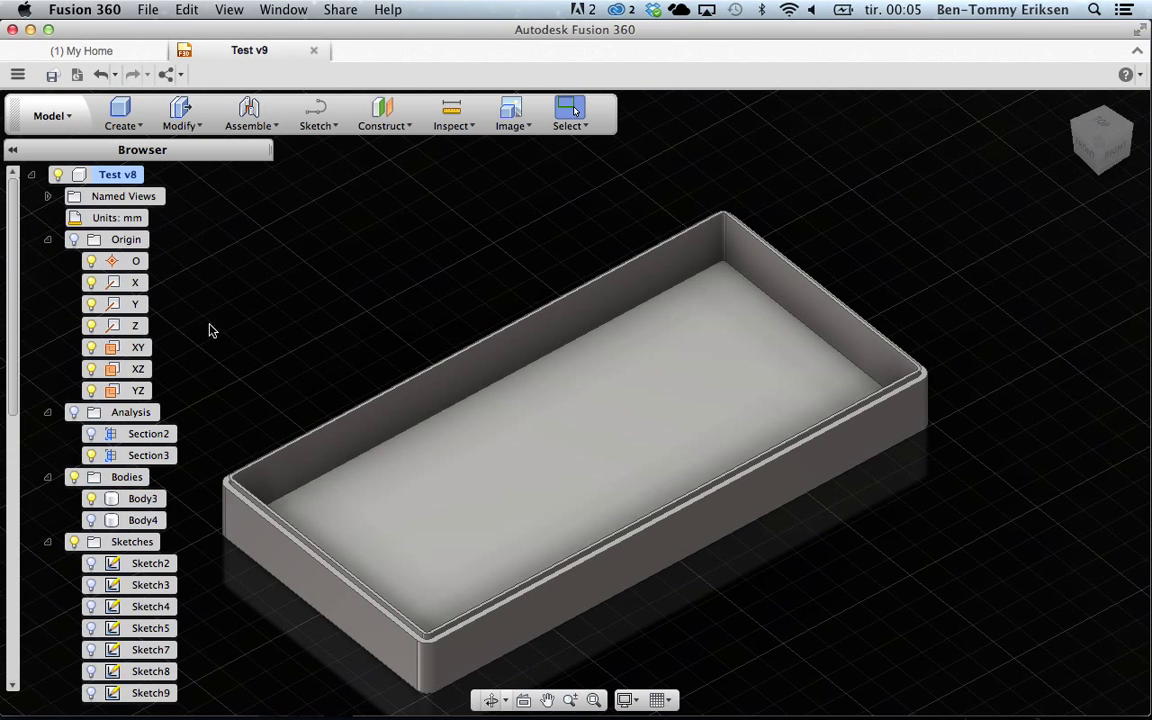
pyautogui.click(314, 127)
pyautogui.moveTo(337, 188)
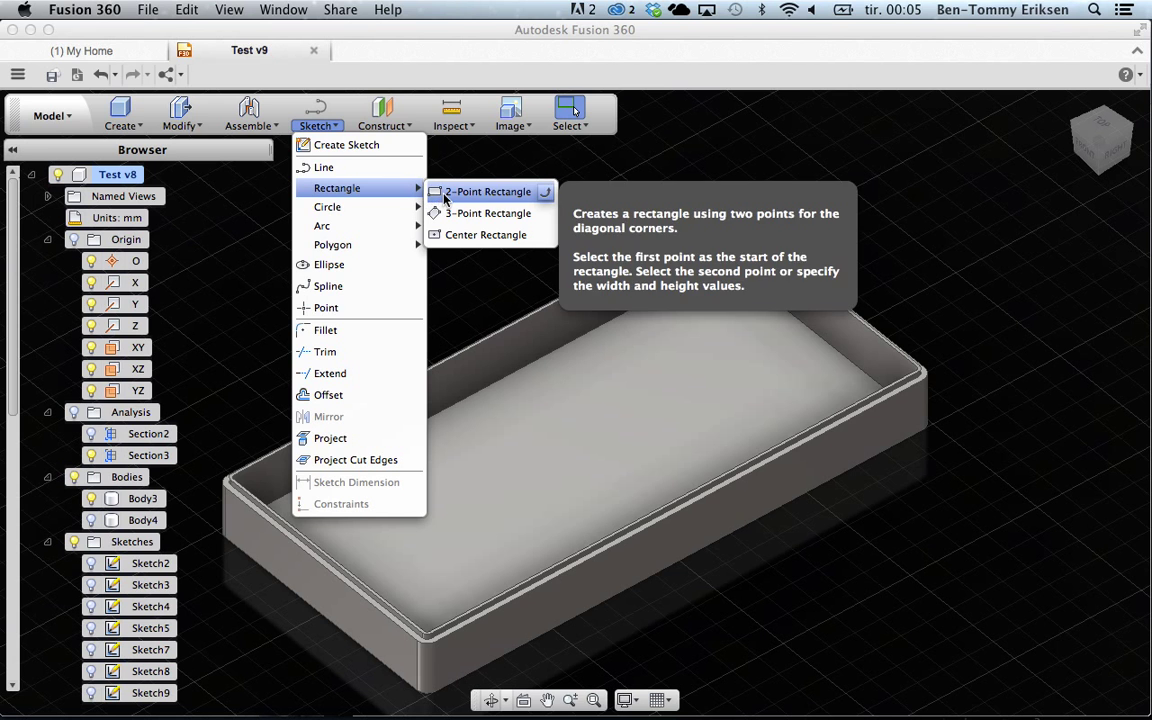
pyautogui.click(447, 193)
pyautogui.click(451, 481)
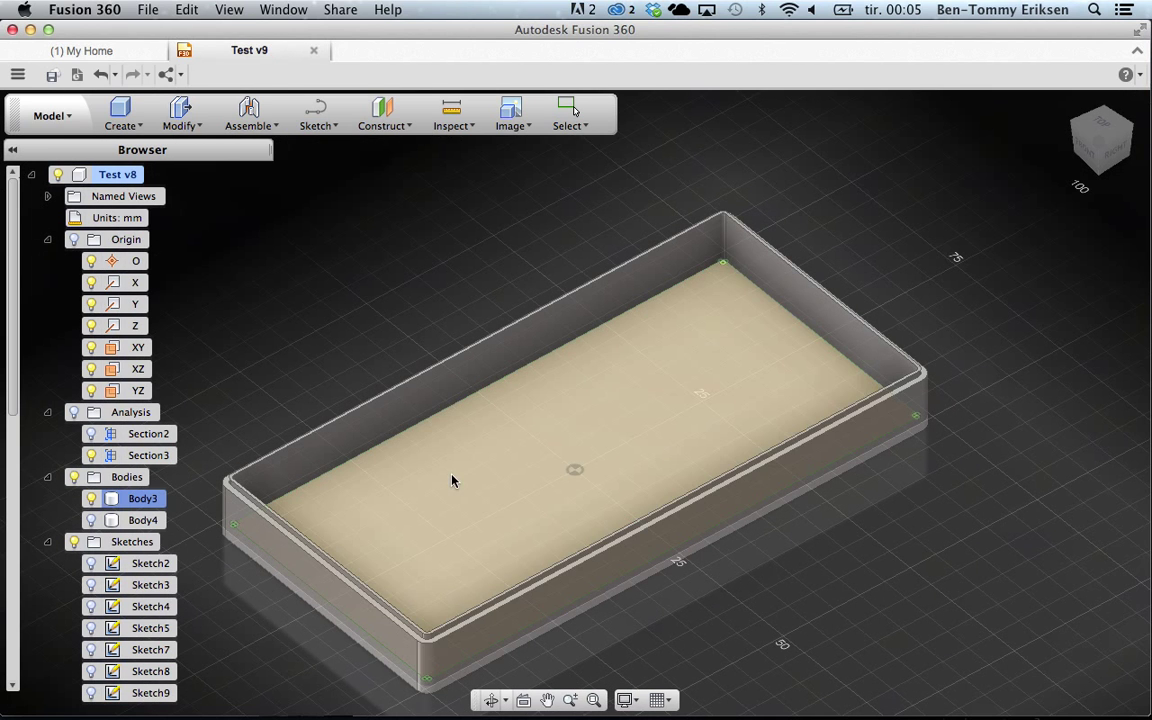
# - From the top view, draw a 2 mm × 5 mm rectangle against the tray's inner wall
pyautogui.click(1097, 128)
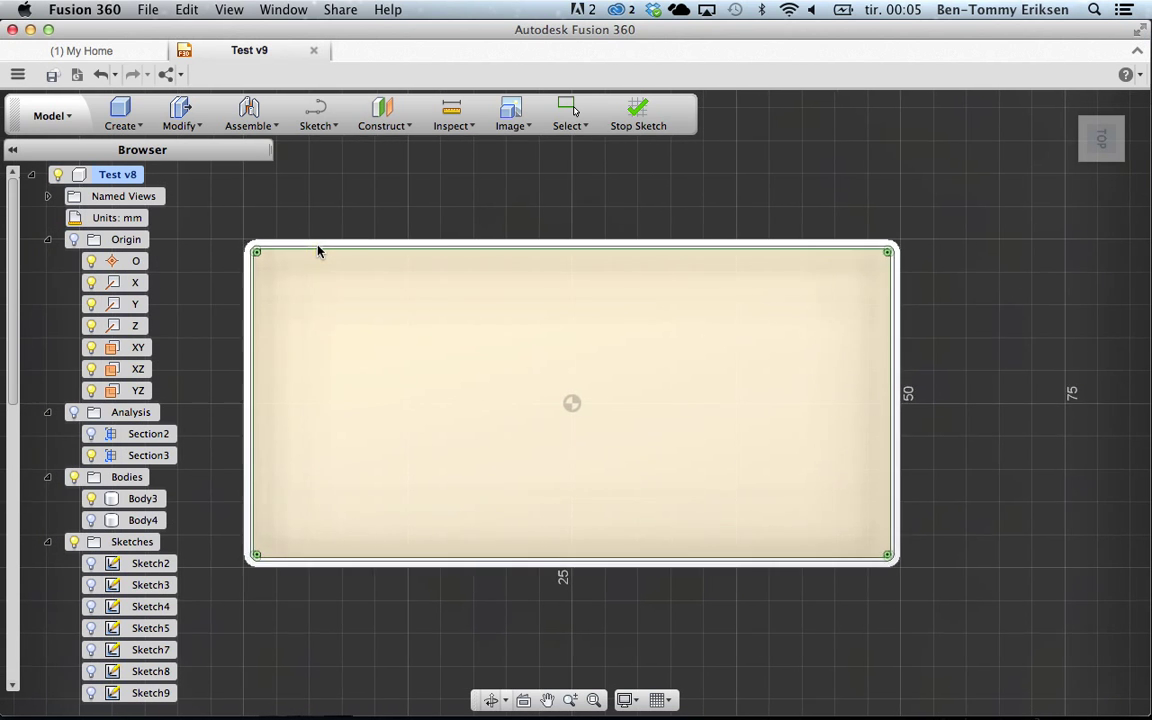
pyautogui.scroll(3, 310, 253)
pyautogui.hscroll(-2, 318, 251)
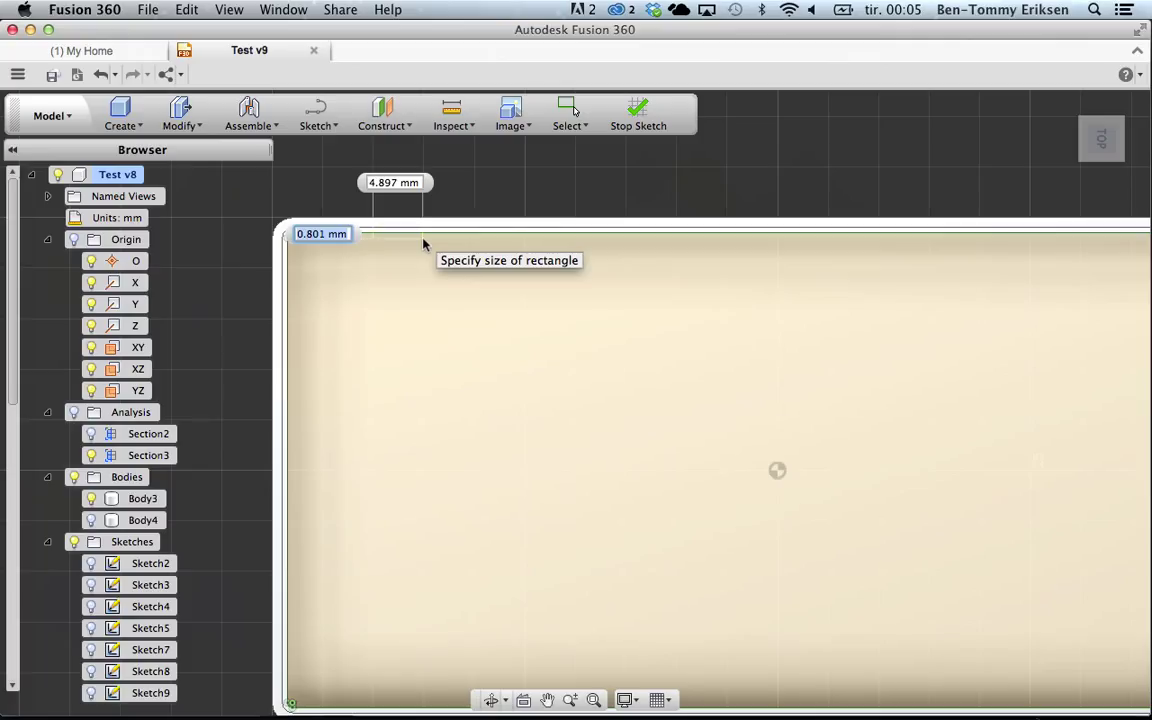
pyautogui.write('2')
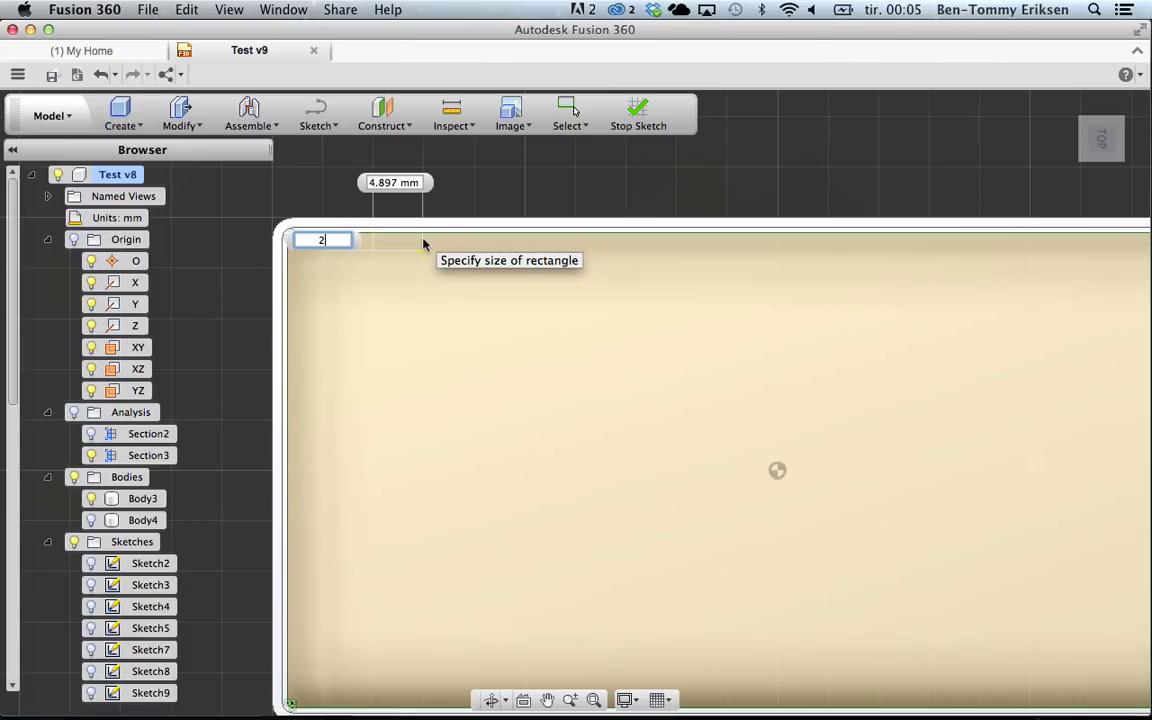
pyautogui.press('Tab')
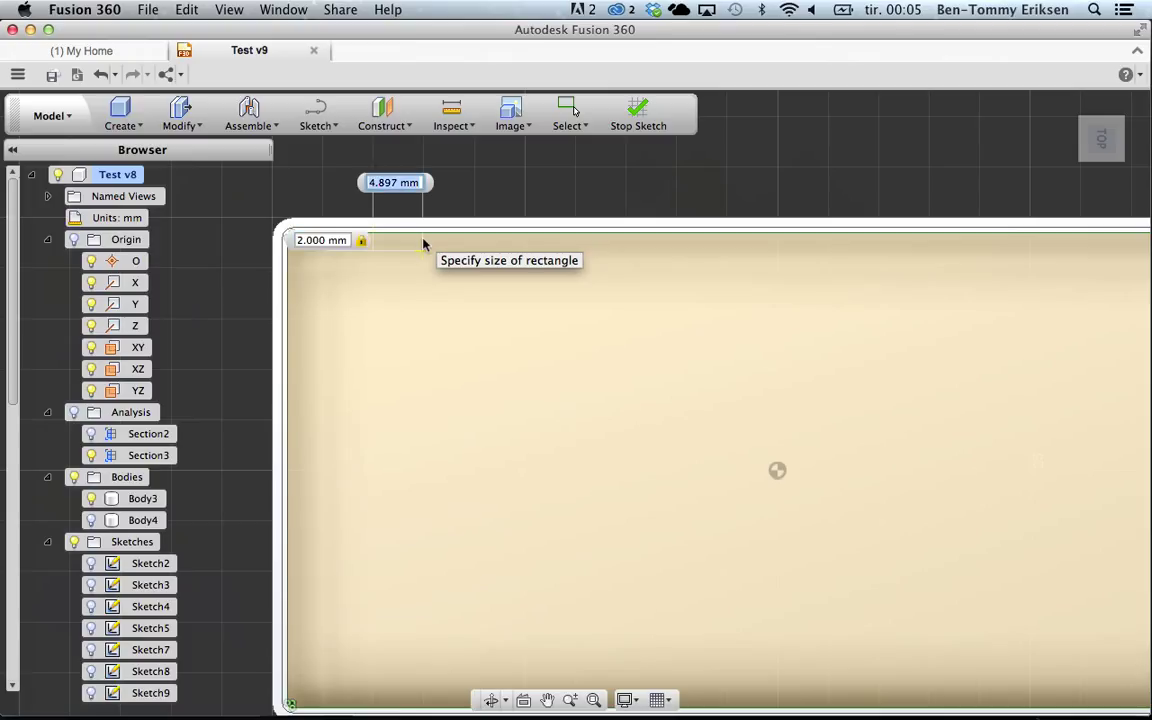
pyautogui.write('5mm')
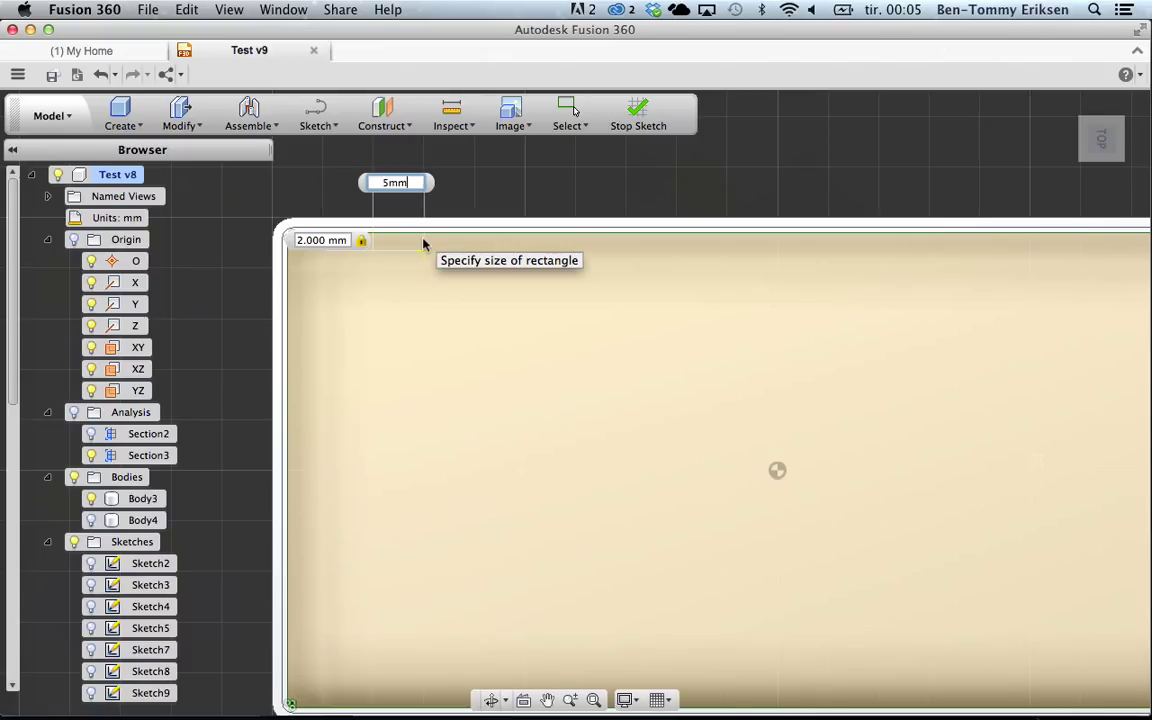
pyautogui.press('Tab')
pyautogui.press('Return')
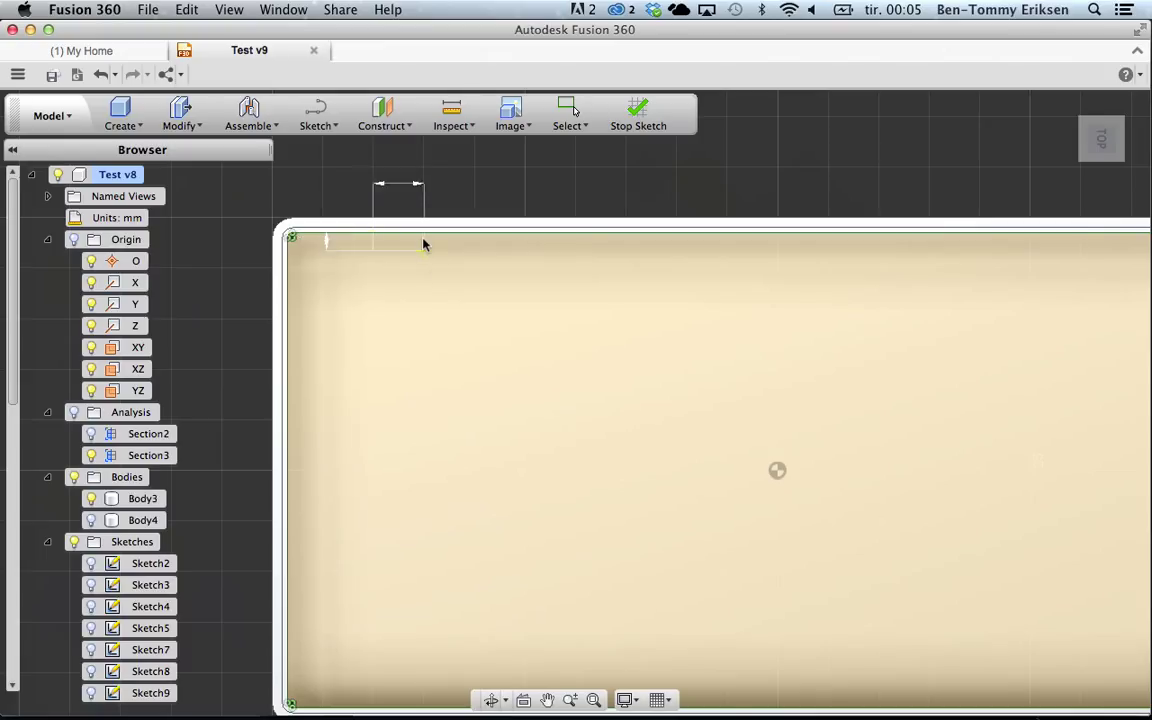
pyautogui.press('Escape')
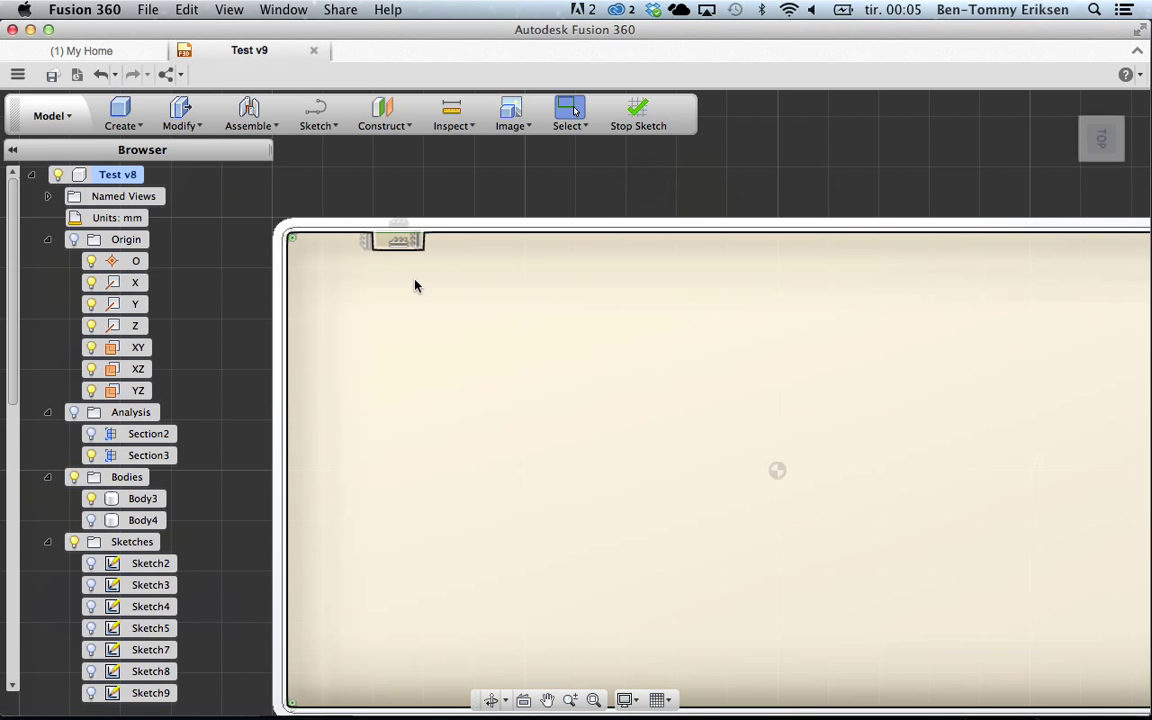
pyautogui.keyDown('shift'); pyautogui.moveTo(415, 285); pyautogui.dragTo(415, 285, button='middle'); pyautogui.keyUp('shift')
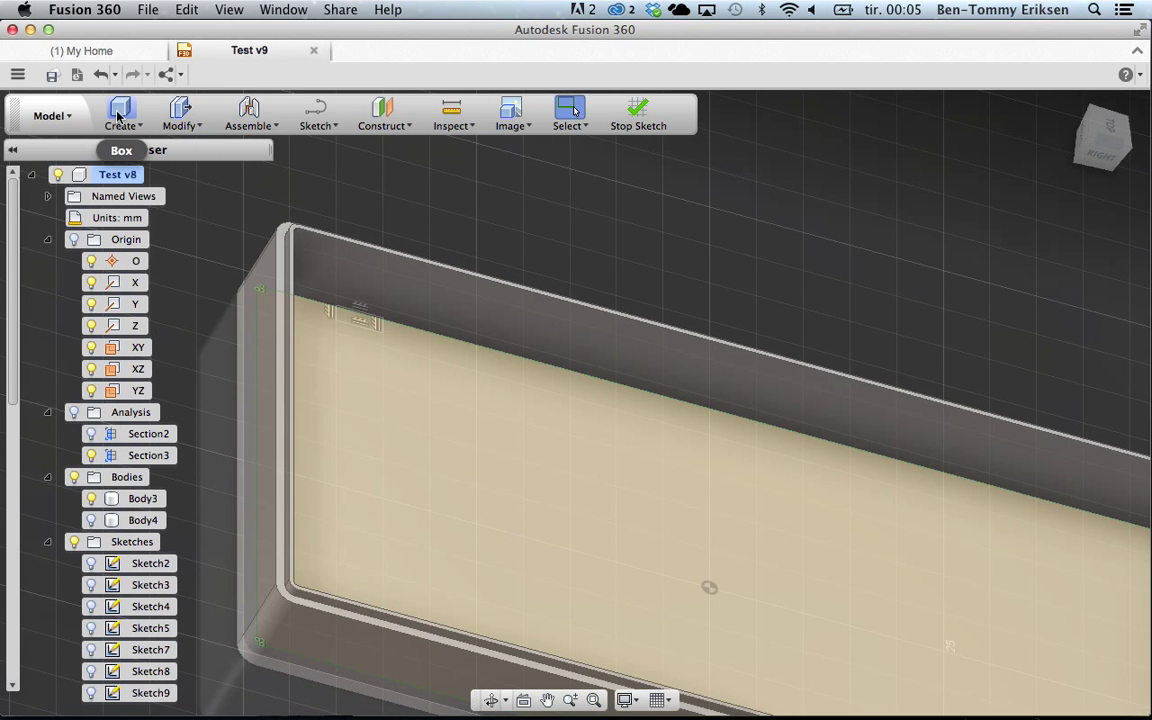
# - Start an extrude with the small rectangle as the profile
pyautogui.click(127, 130)
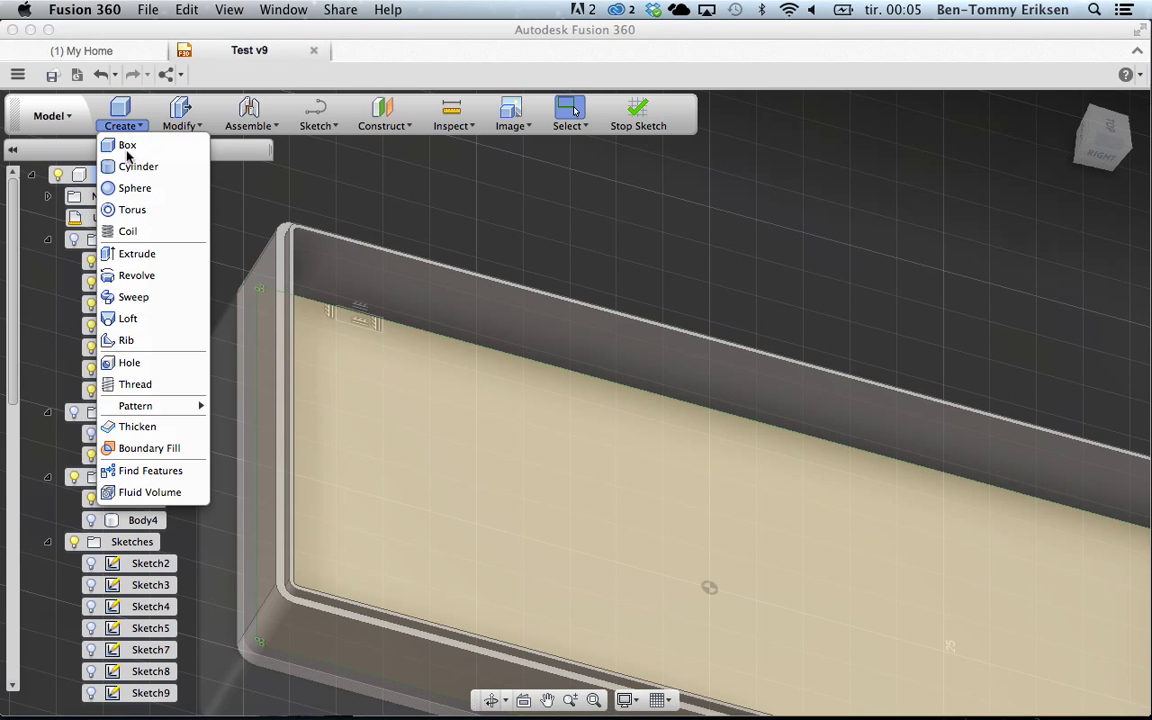
pyautogui.click(160, 256)
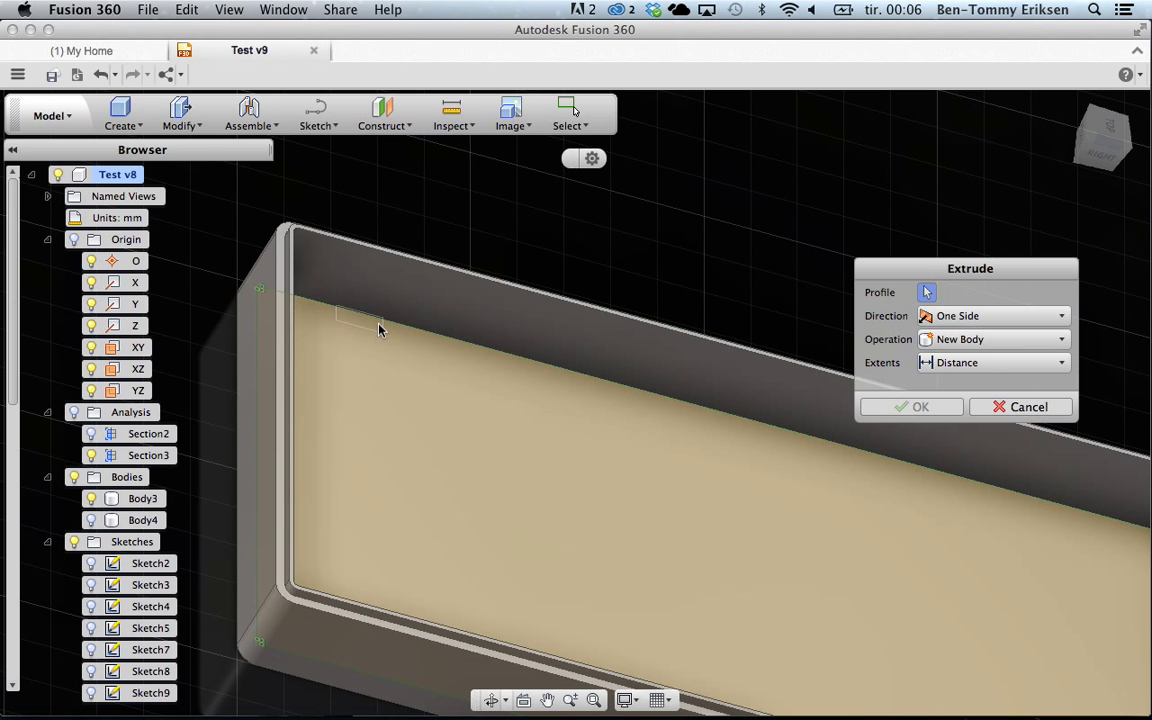
pyautogui.scroll(3, 380, 327)
pyautogui.scroll(3, 378, 330)
pyautogui.scroll(-5, 378, 330)
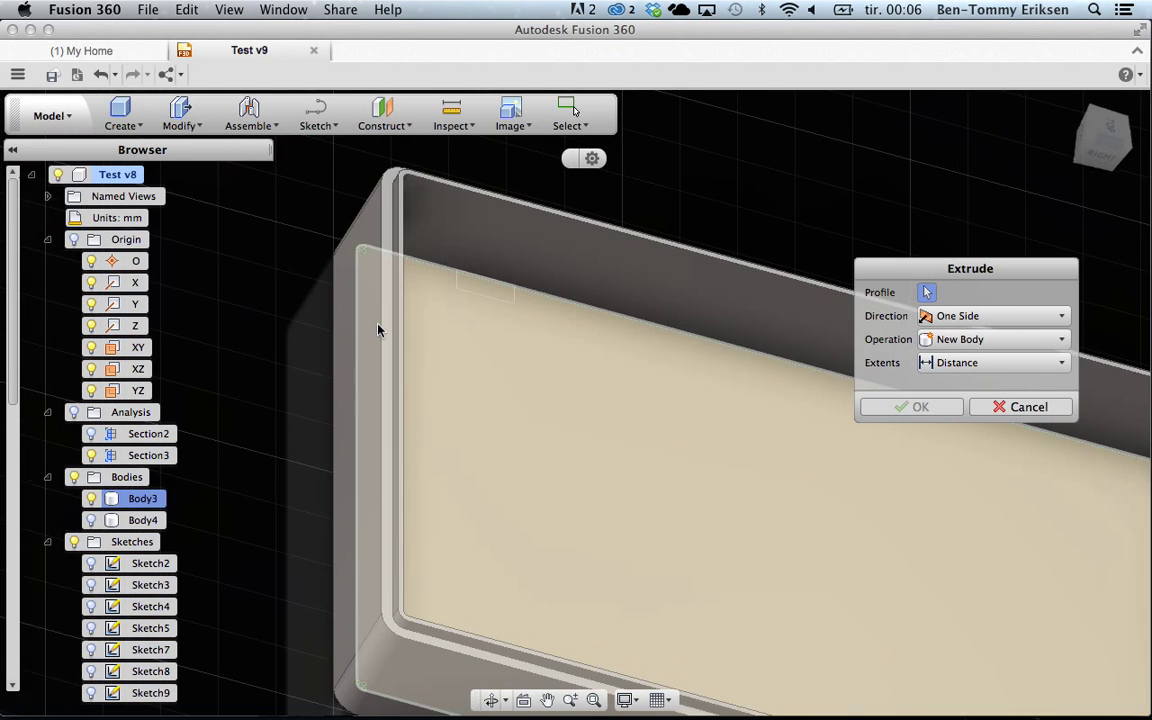
pyautogui.keyDown('shift'); pyautogui.hscroll(10, 522, 288); pyautogui.keyUp('shift')
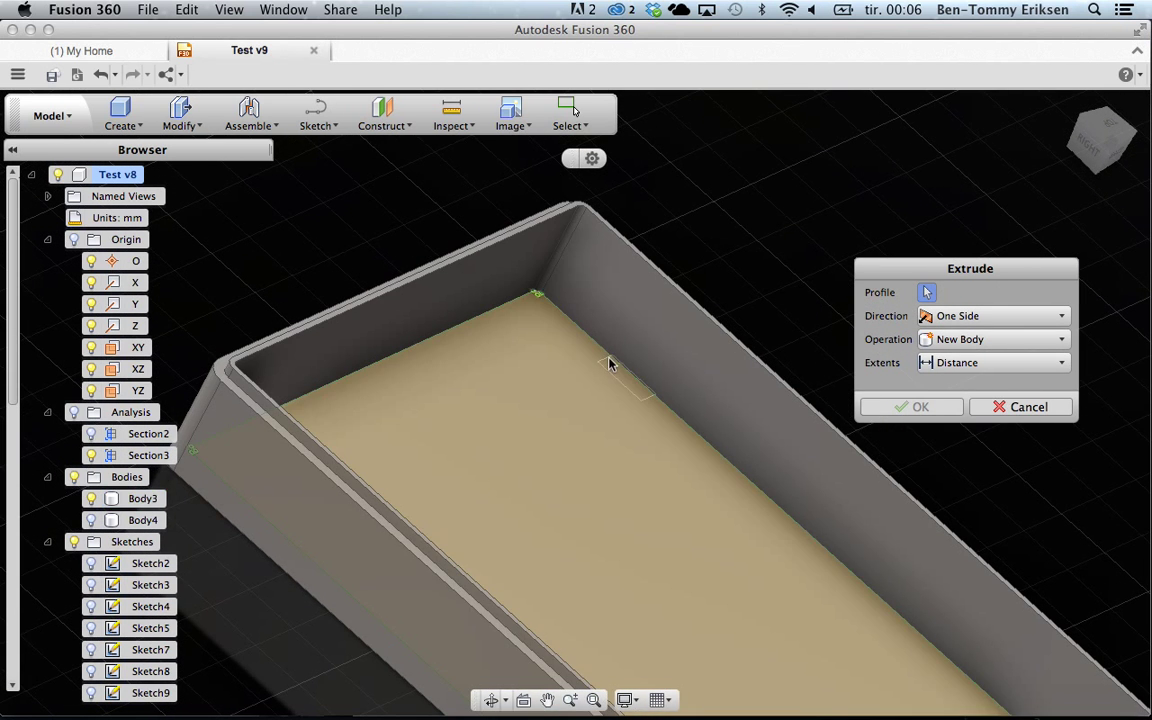
pyautogui.click(616, 372)
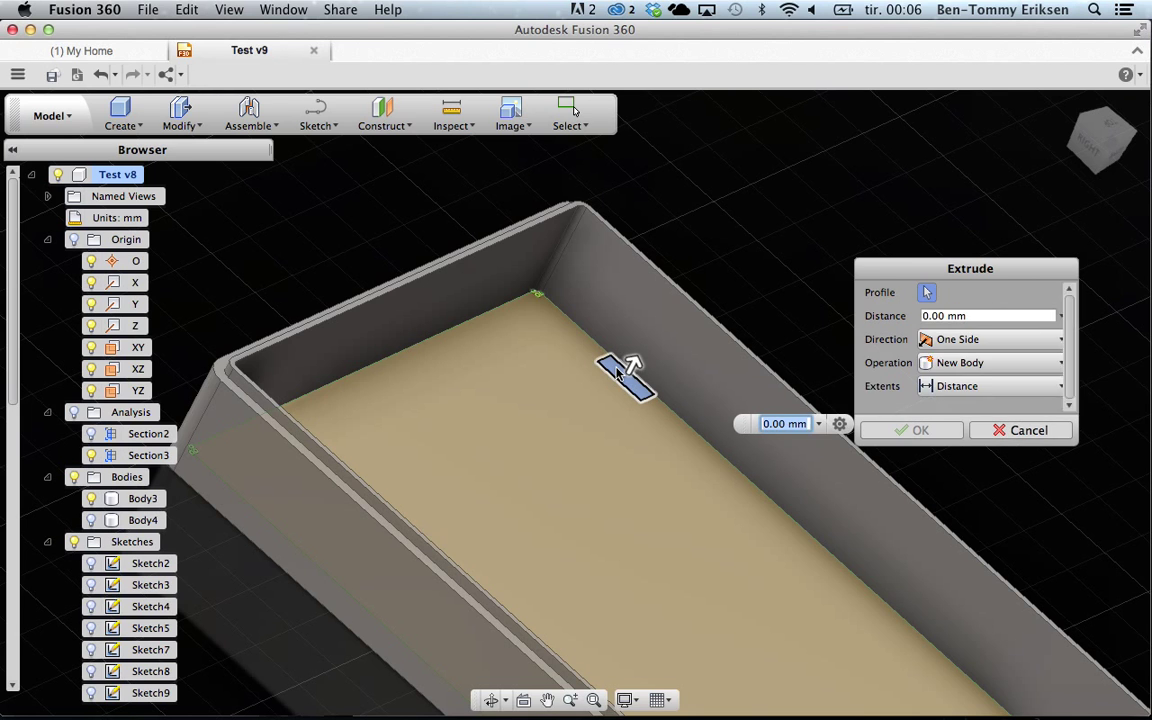
# - Extrude the rectangle 12 mm as a new body, forming Body5
pyautogui.moveTo(634, 362); pyautogui.dragTo(688, 264)
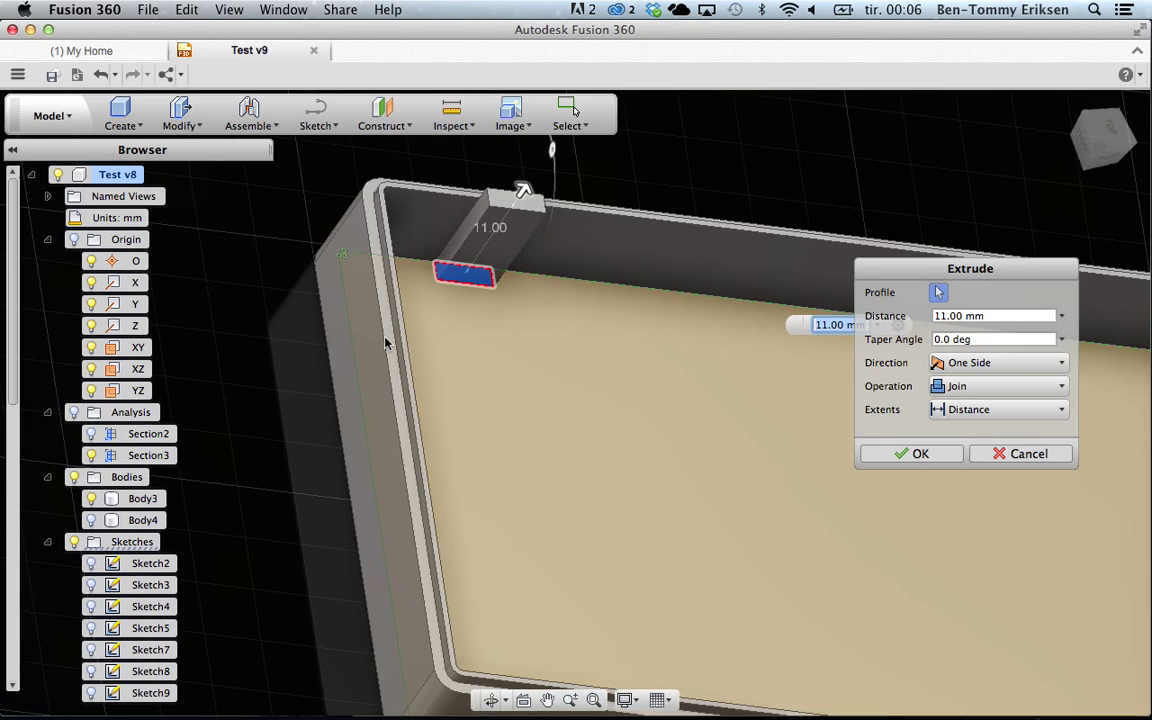
pyautogui.keyDown('shift'); pyautogui.moveTo(386, 343); pyautogui.dragTo(387, 343, button='middle'); pyautogui.keyUp('shift')
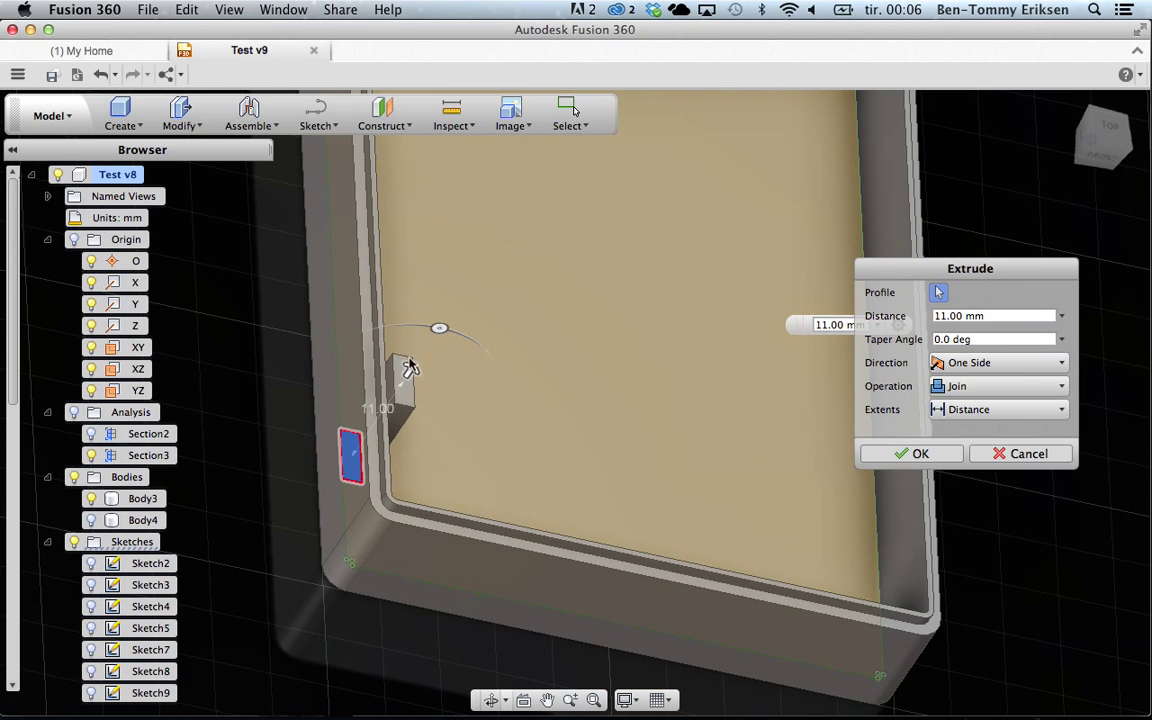
pyautogui.moveTo(411, 366); pyautogui.dragTo(430, 341)
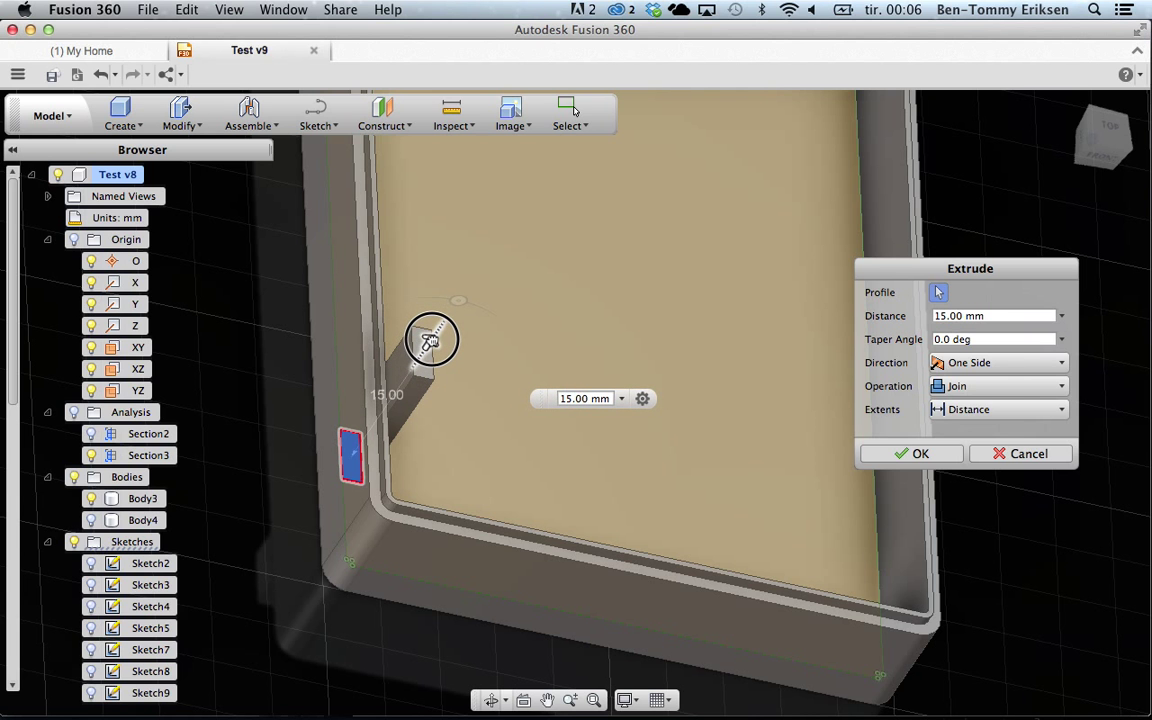
pyautogui.keyDown('shift'); pyautogui.moveTo(455, 417); pyautogui.dragTo(455, 417, button='middle'); pyautogui.keyUp('shift')
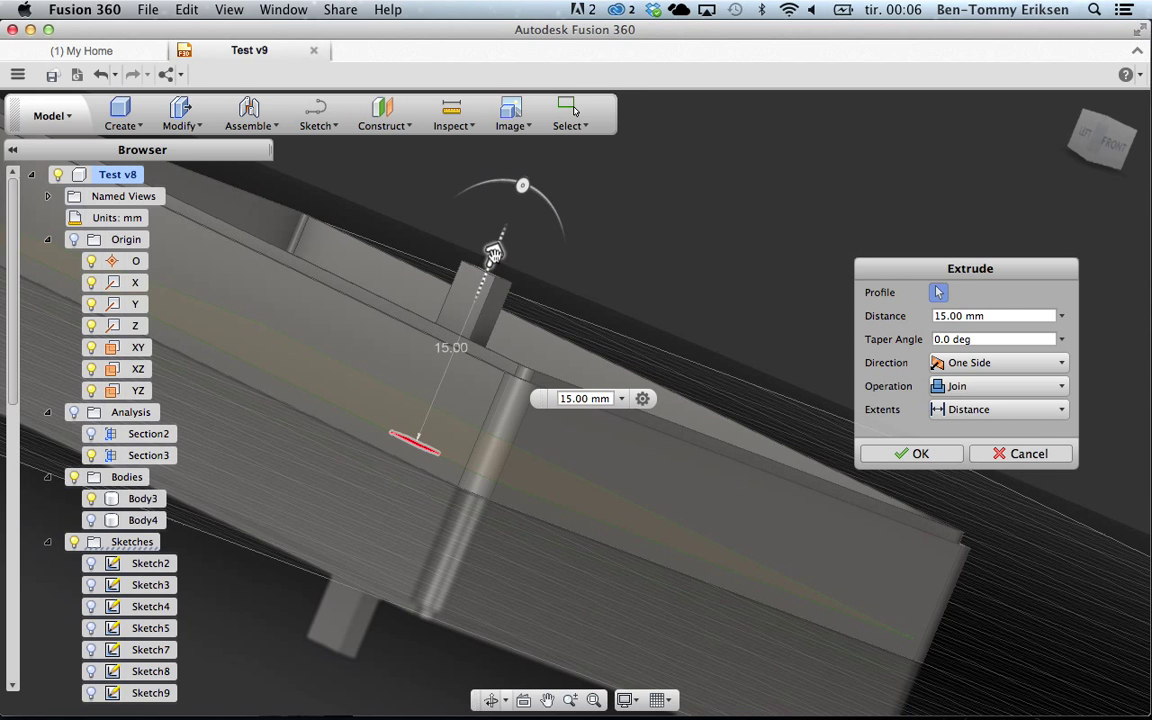
pyautogui.moveTo(493, 255); pyautogui.dragTo(485, 278)
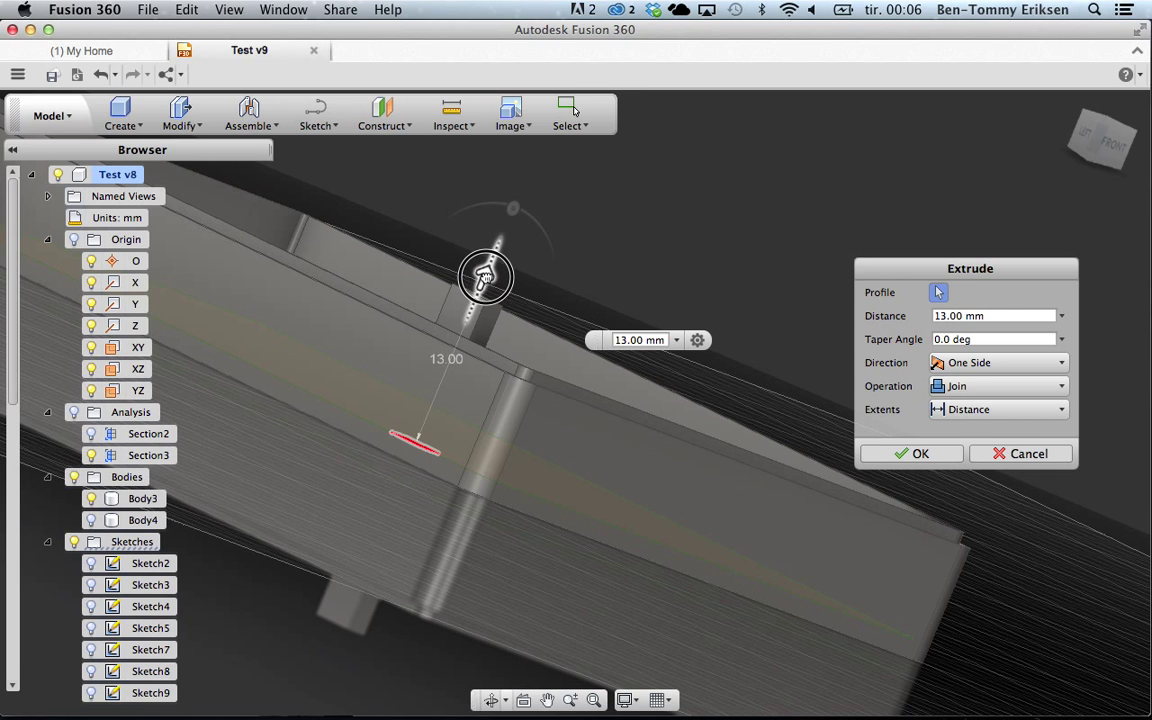
pyautogui.moveTo(485, 278); pyautogui.dragTo(480, 287)
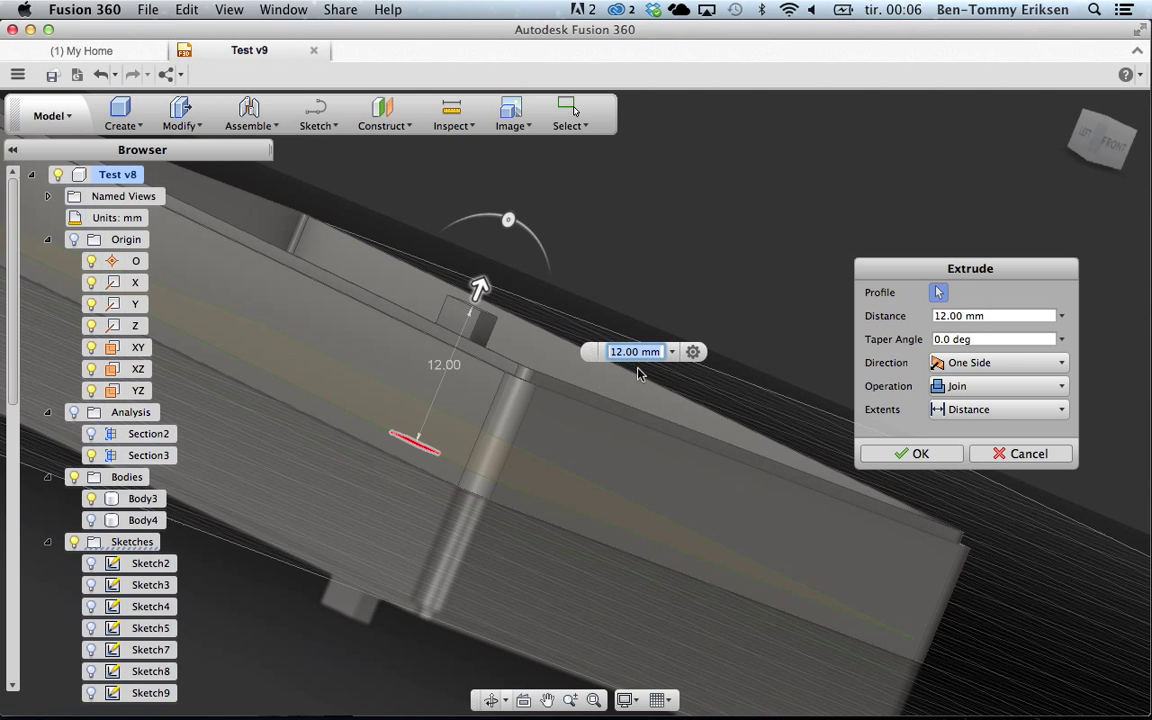
pyautogui.click(950, 386)
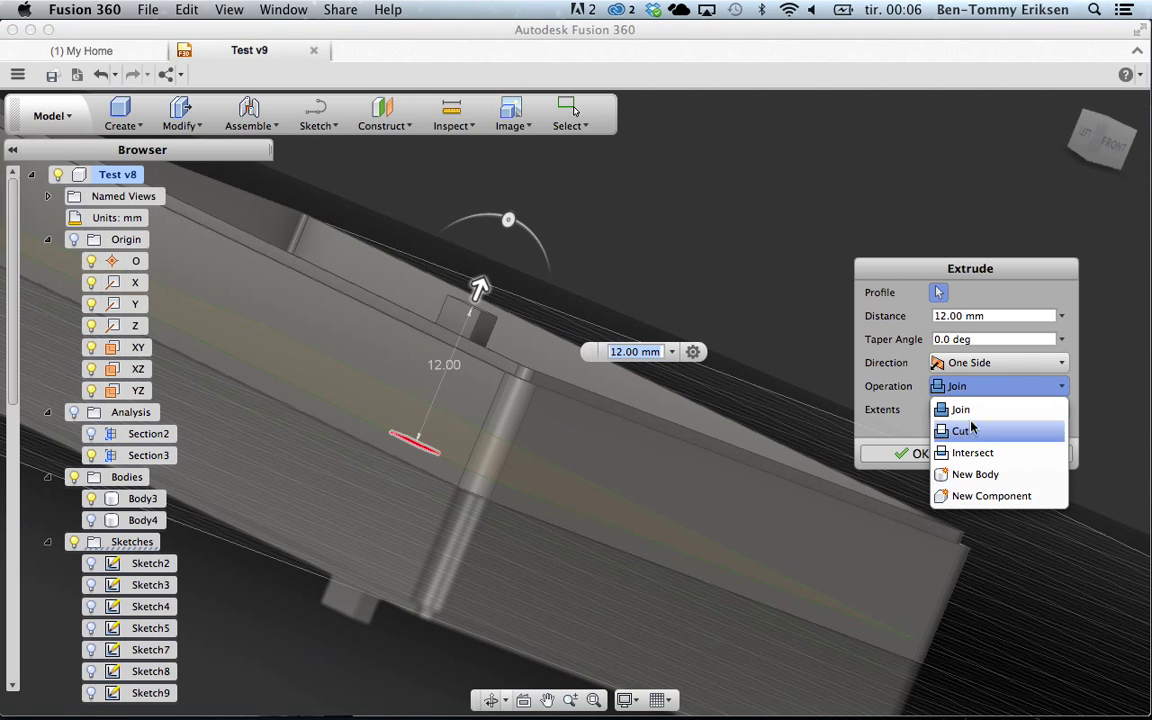
pyautogui.click(965, 475)
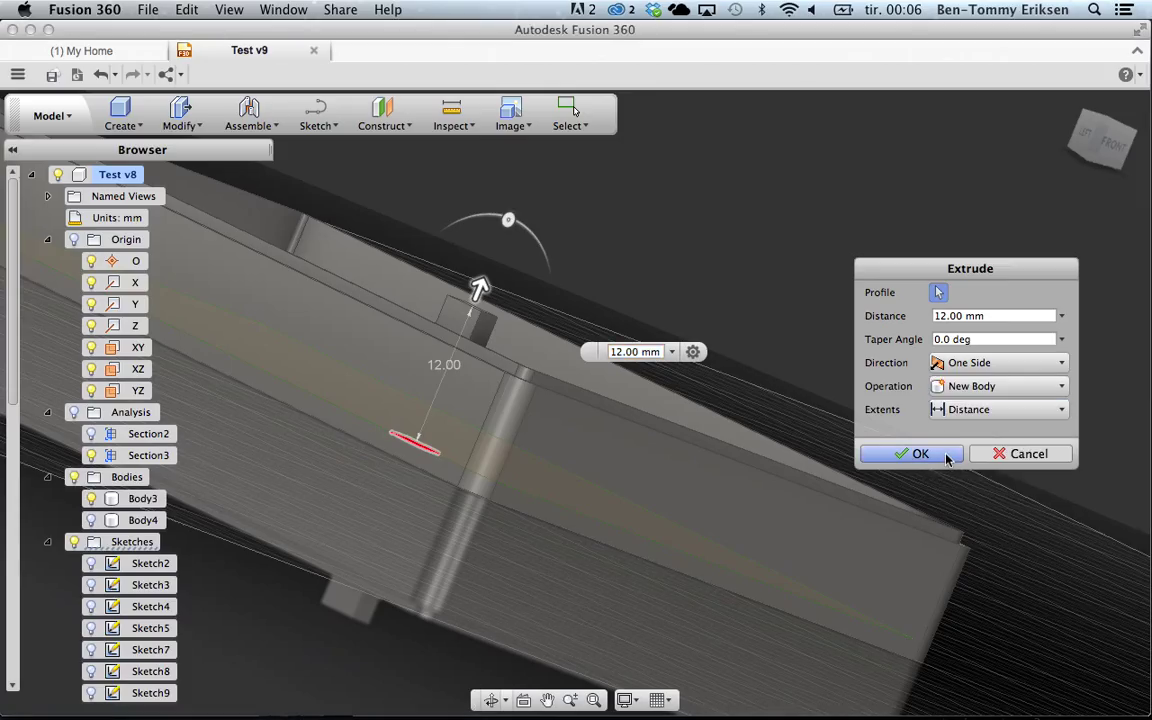
pyautogui.click(947, 459)
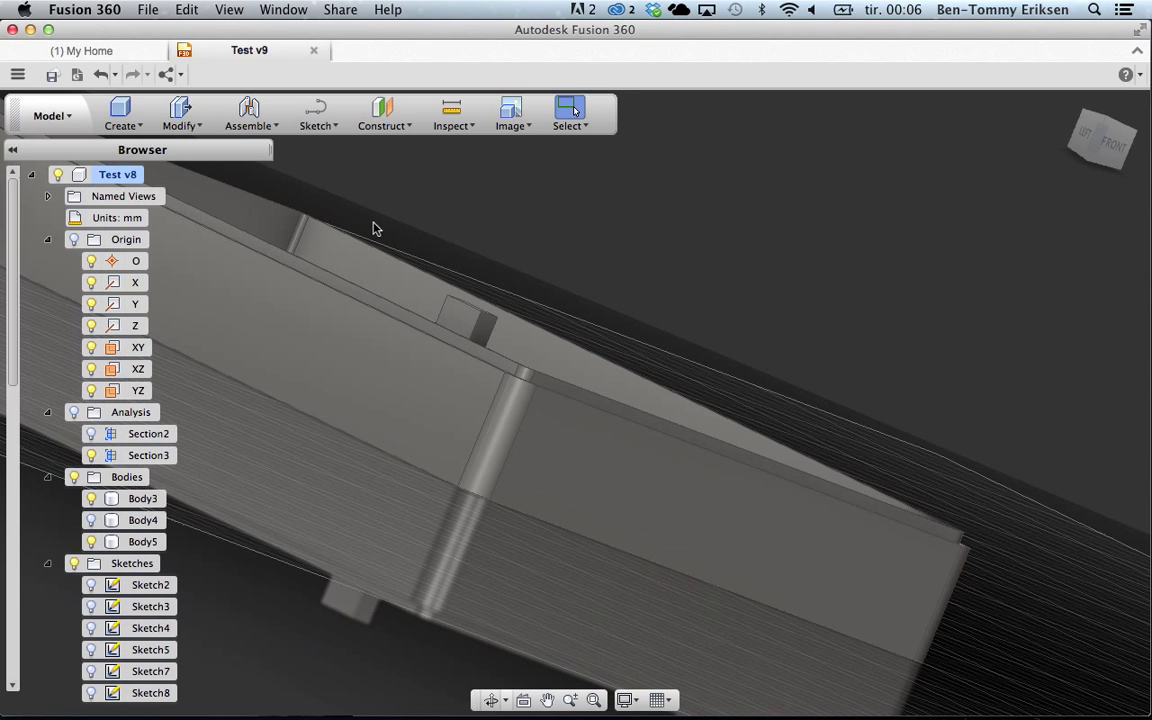
# - Sketch a 2 mm × 5 mm rectangle on the top face of the new tab
pyautogui.click(318, 118)
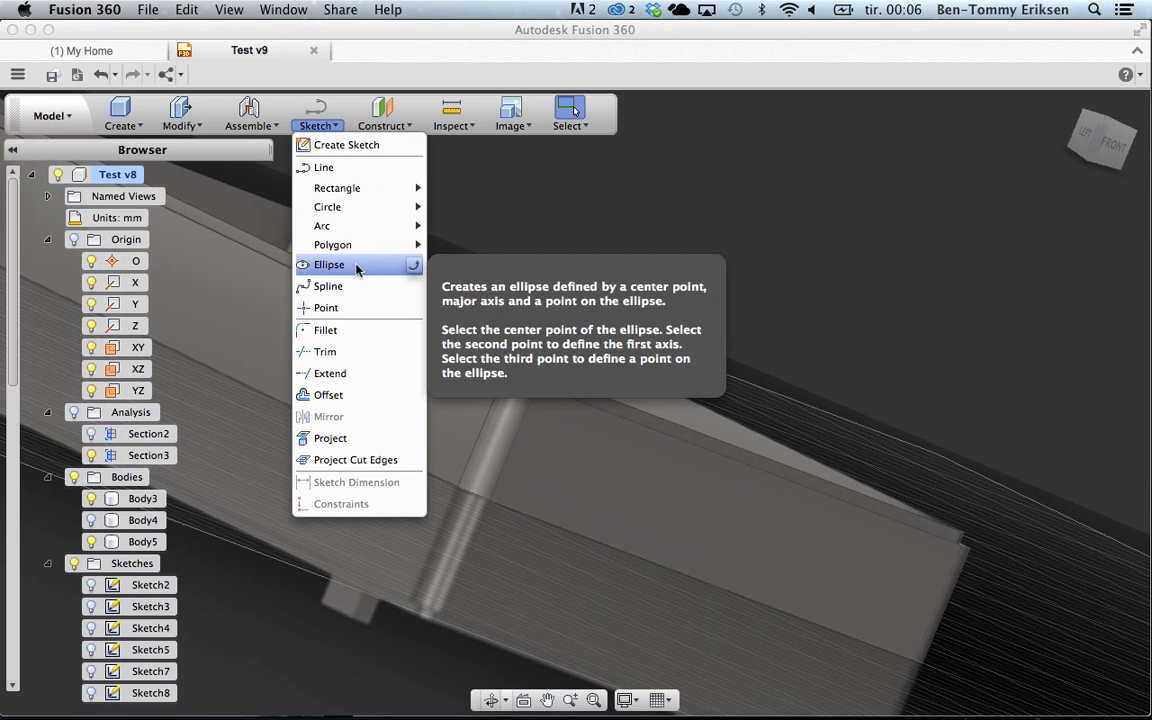
pyautogui.moveTo(337, 188)
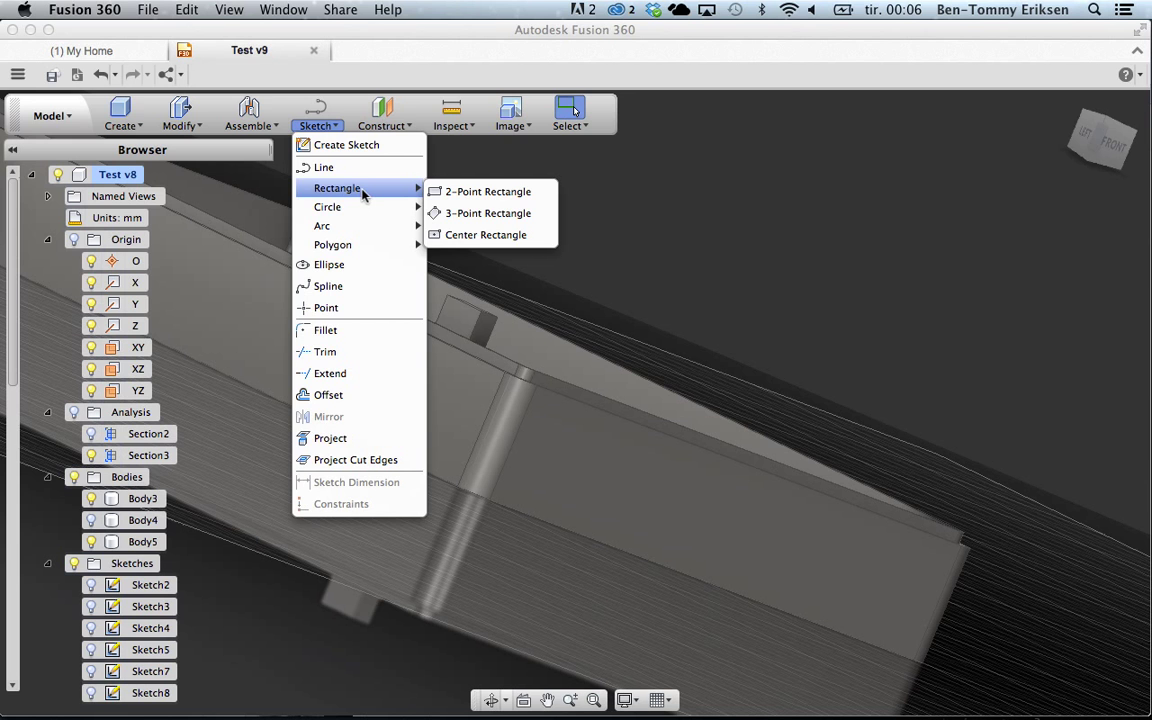
pyautogui.click(455, 191)
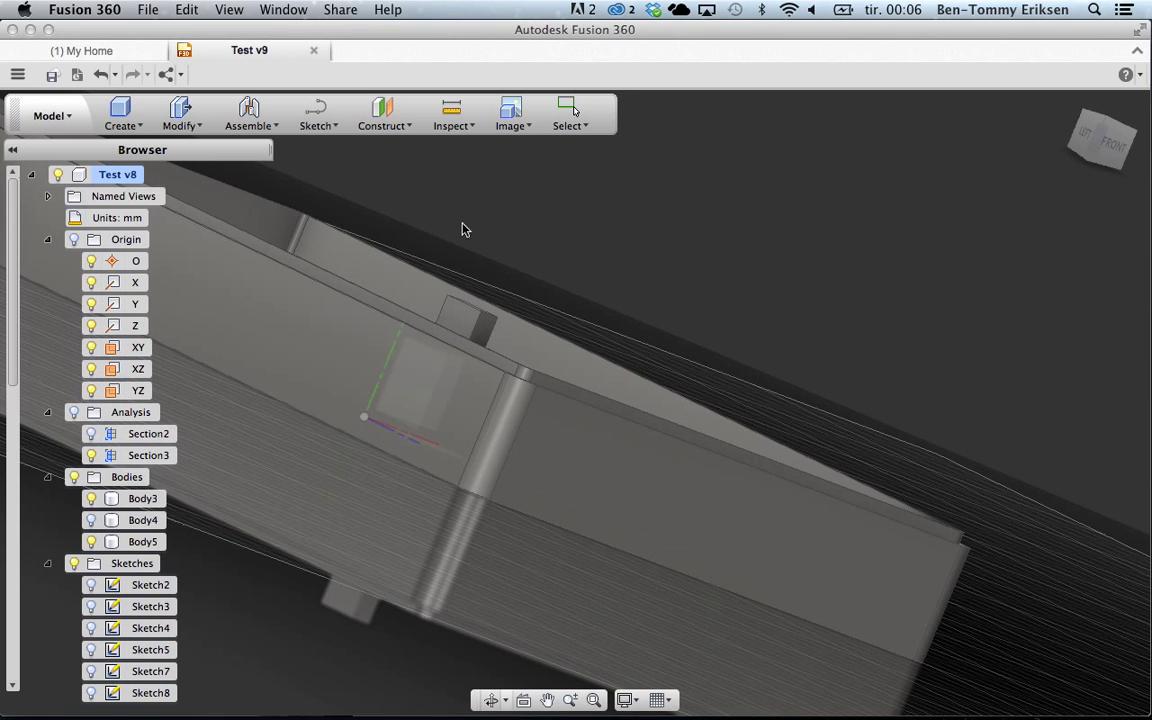
pyautogui.click(455, 308)
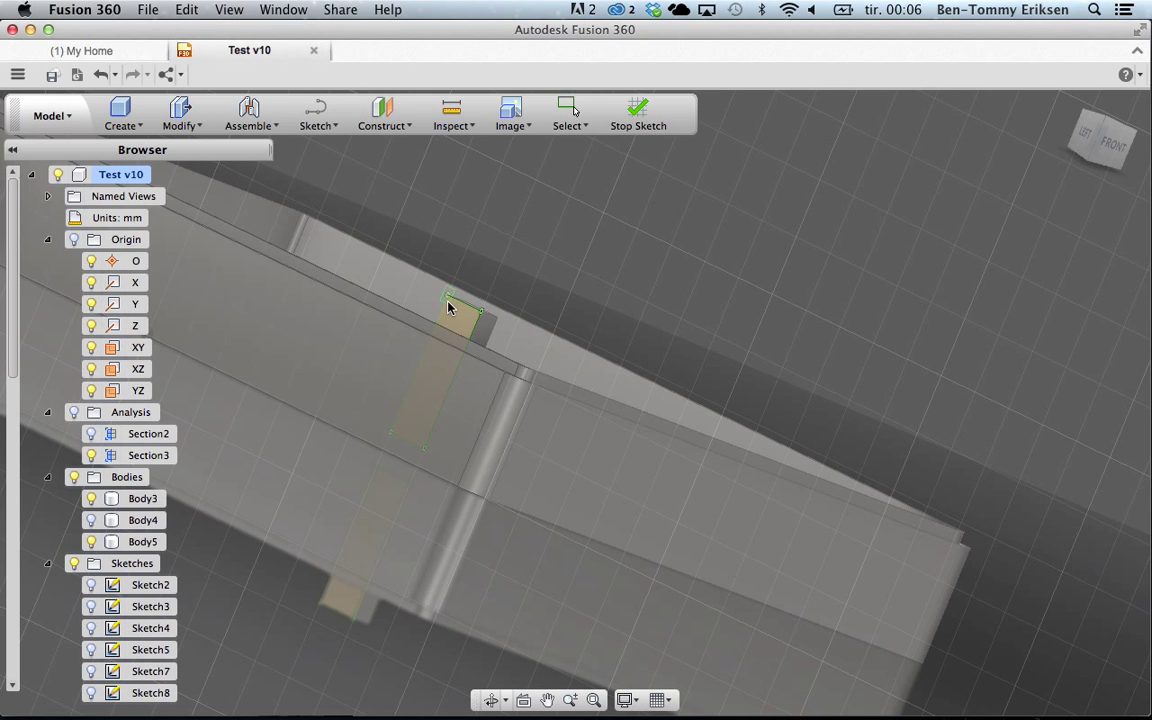
pyautogui.keyDown('shift'); pyautogui.hscroll(-5, 447, 303); pyautogui.keyUp('shift')
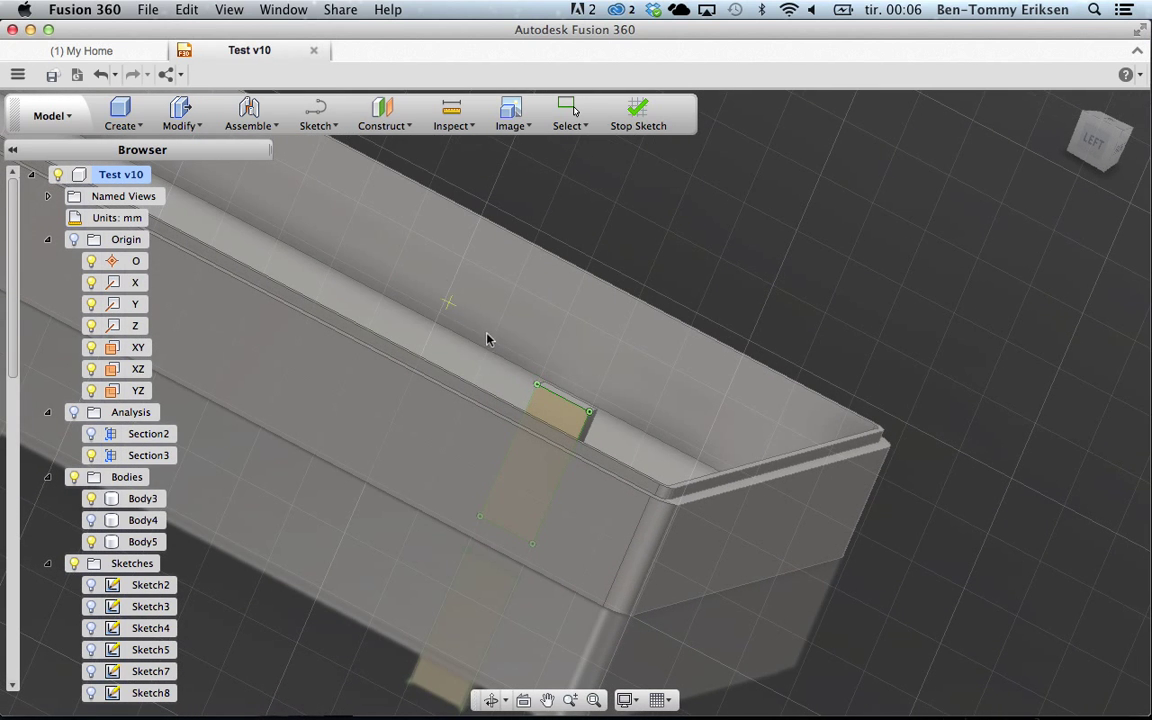
pyautogui.click(540, 389)
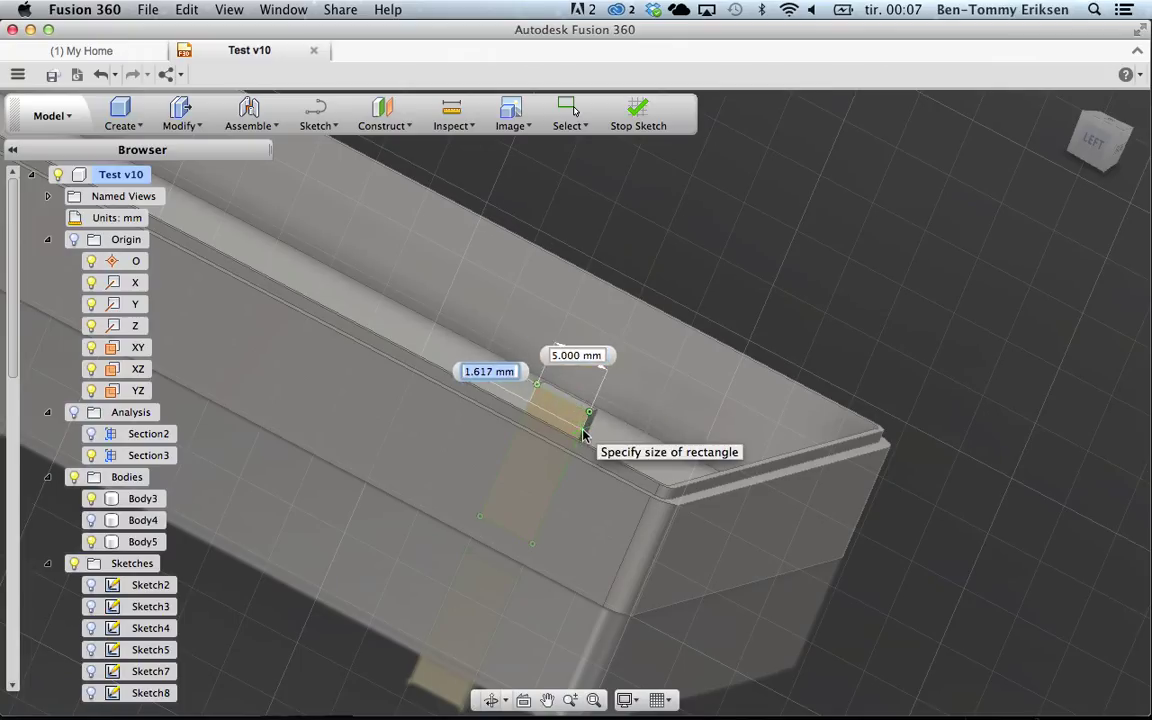
pyautogui.write('2')
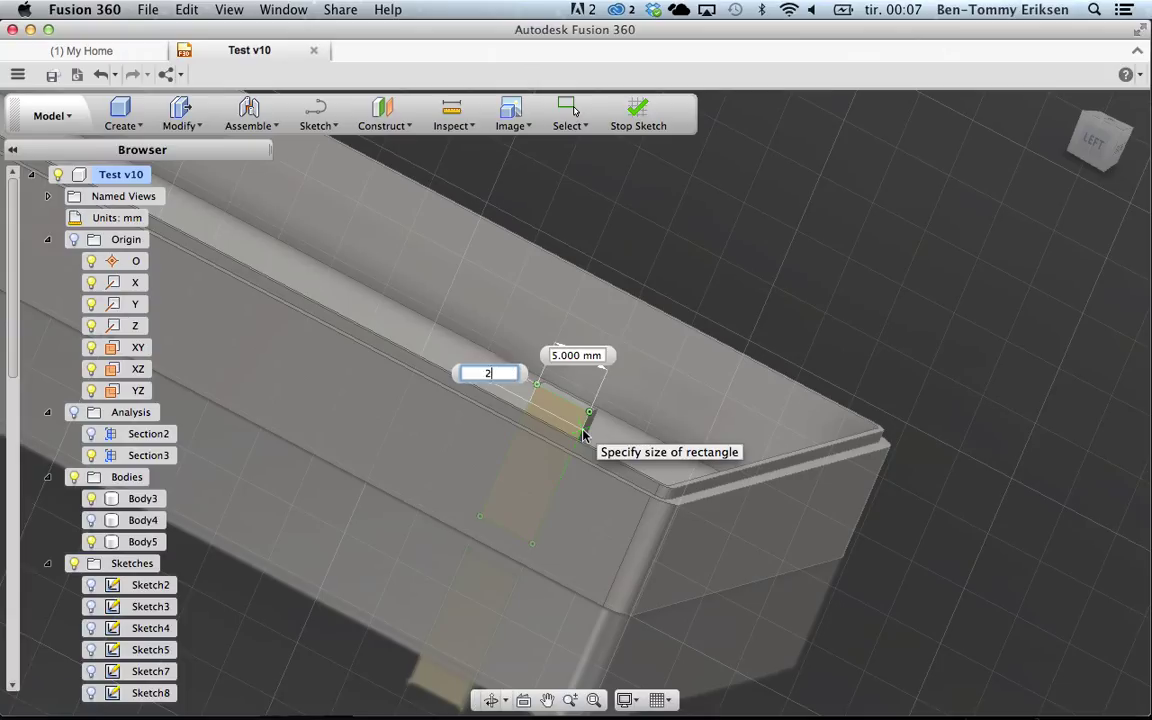
pyautogui.press('Tab')
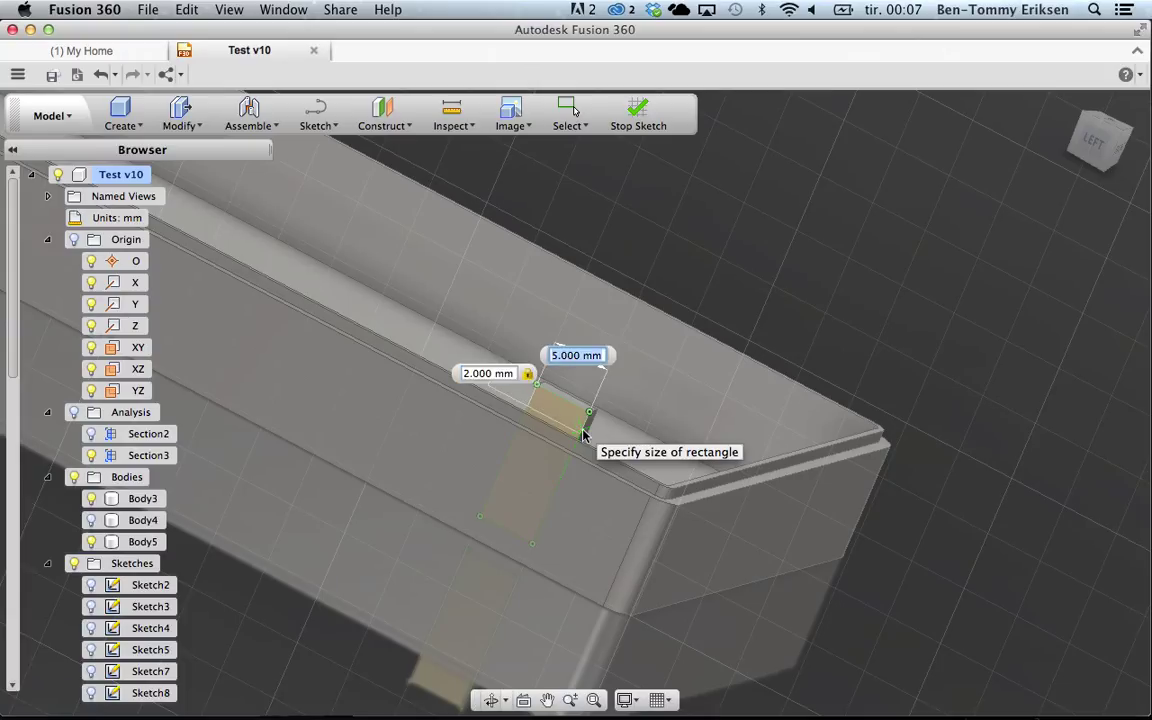
pyautogui.press('Tab')
pyautogui.press('Return')
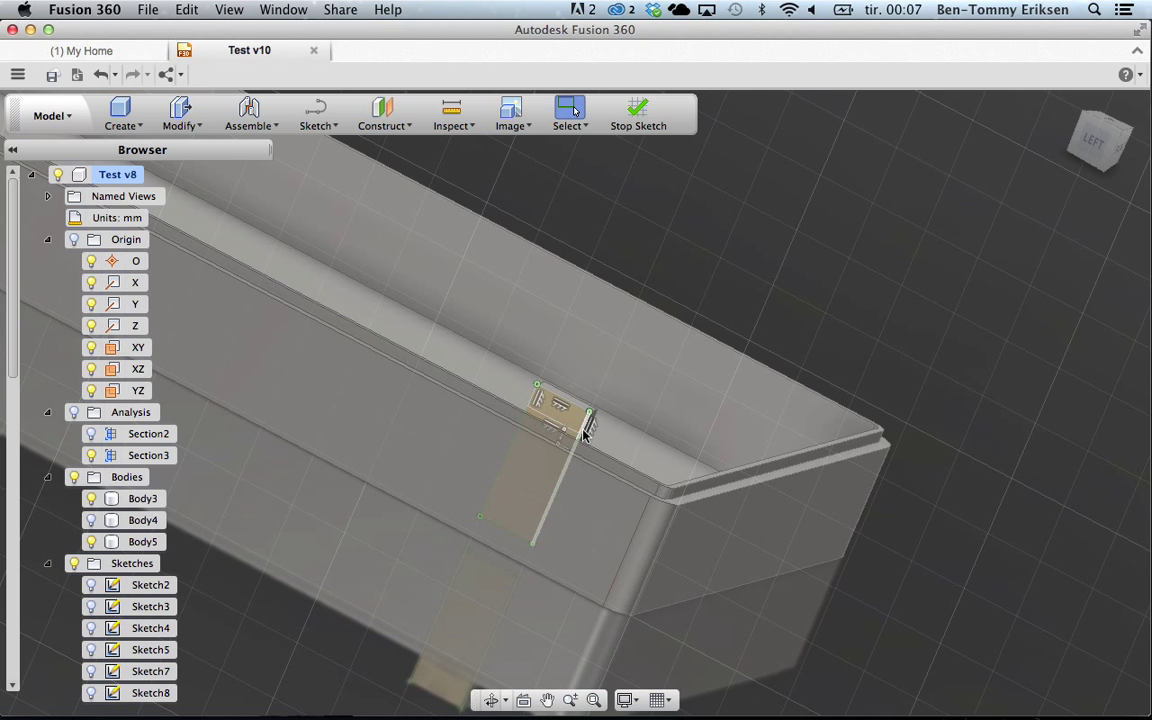
# - Start an extrude with the top rectangle as the profile
pyautogui.click(121, 115)
pyautogui.click(150, 258)
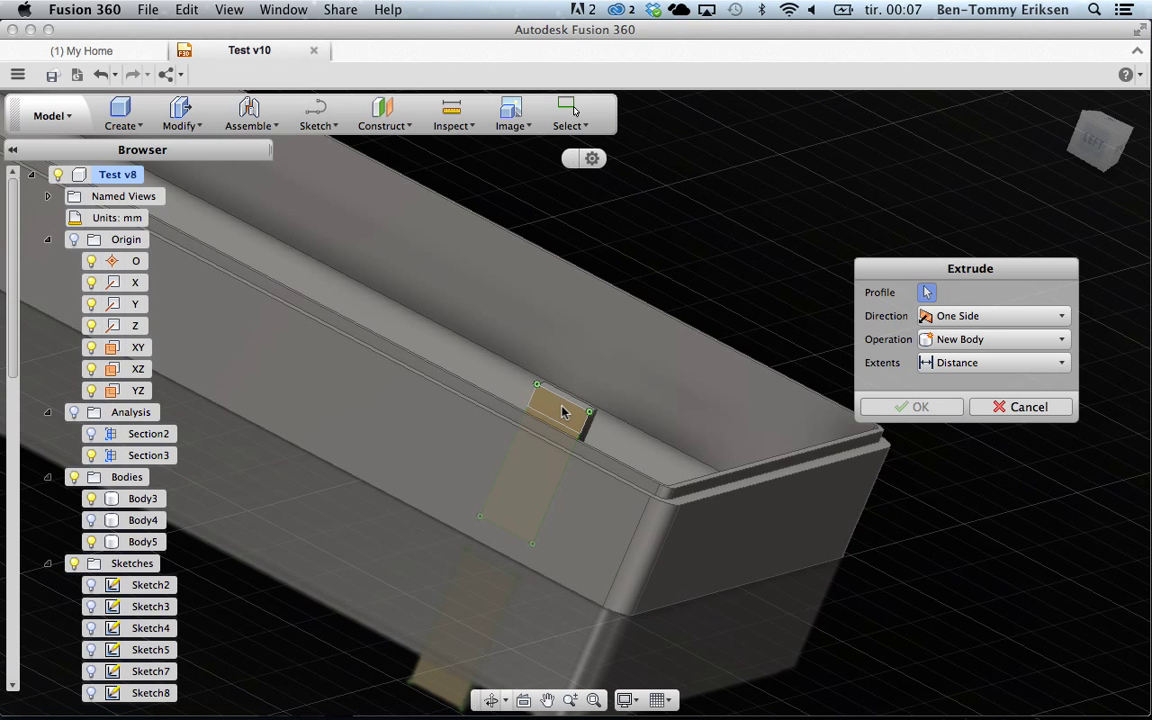
pyautogui.scroll(5, 565, 412)
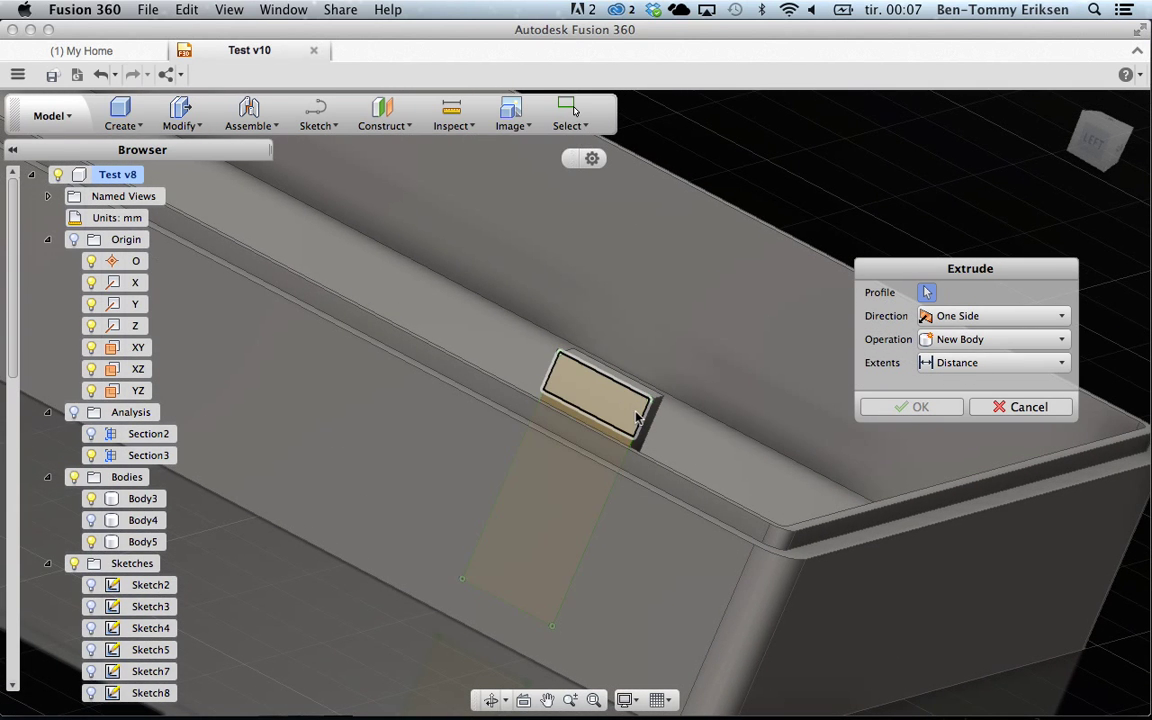
pyautogui.click(590, 394)
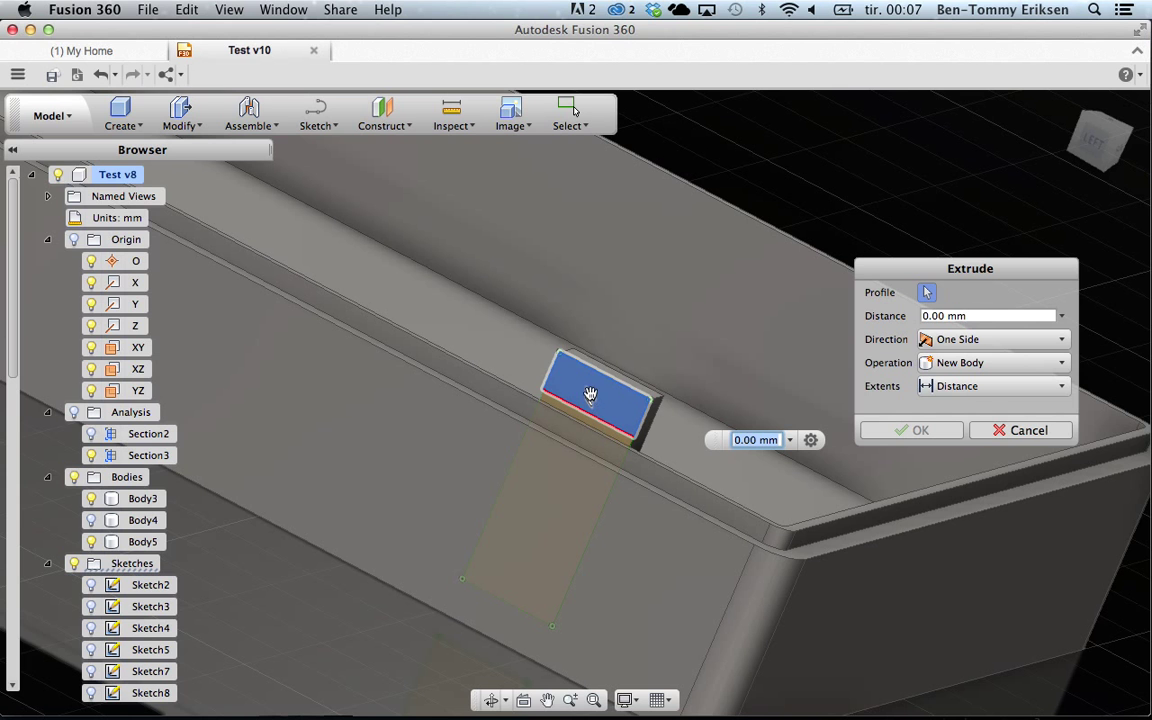
pyautogui.keyDown('shift'); pyautogui.moveTo(666, 398); pyautogui.dragTo(666, 398, button='middle'); pyautogui.keyUp('shift')
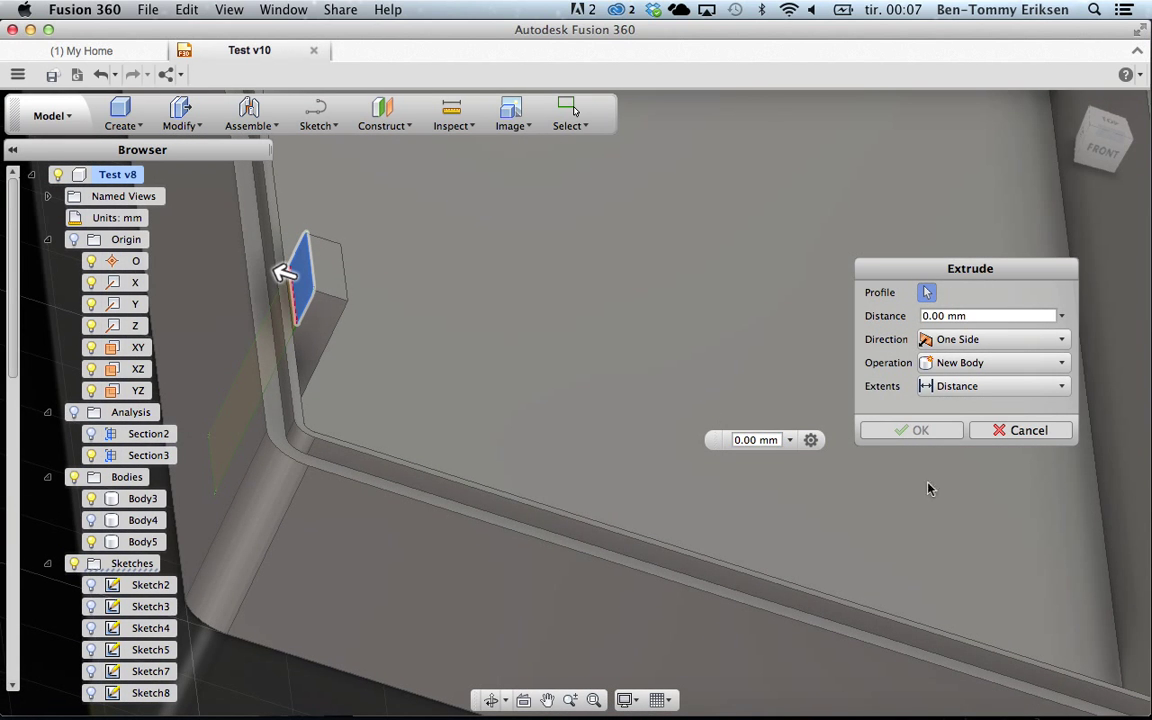
pyautogui.keyDown('shift'); pyautogui.moveTo(980, 504); pyautogui.dragTo(1068, 208, button='middle'); pyautogui.keyUp('shift')
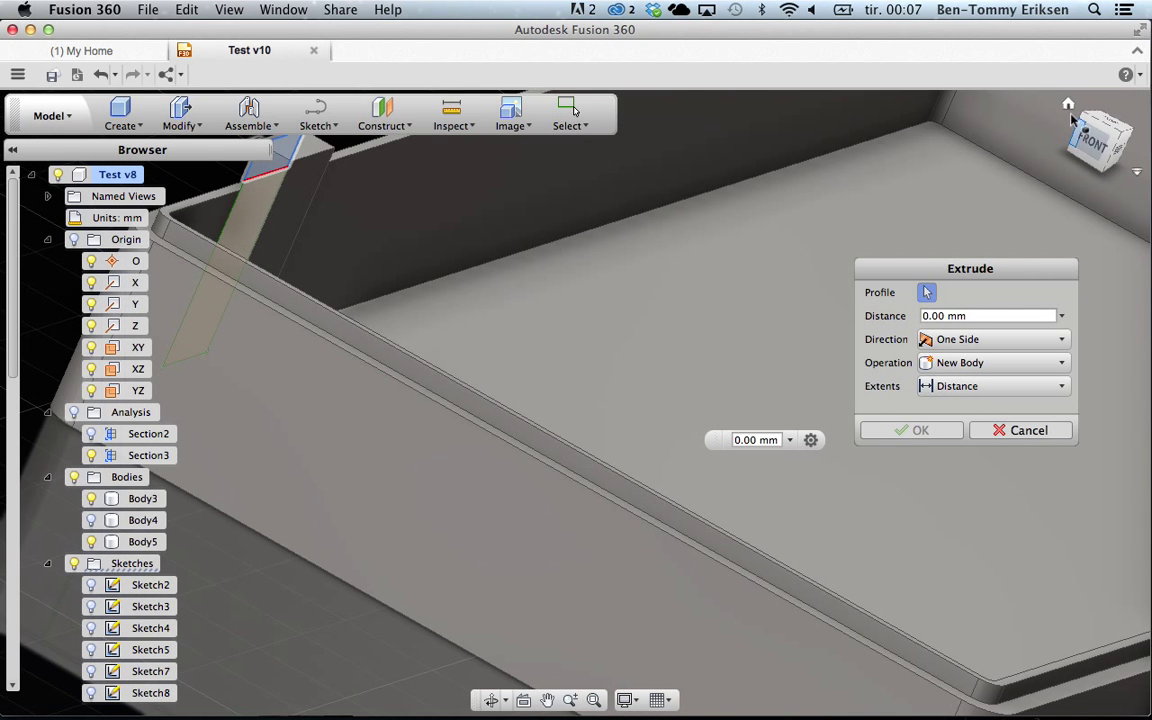
pyautogui.click(1068, 104)
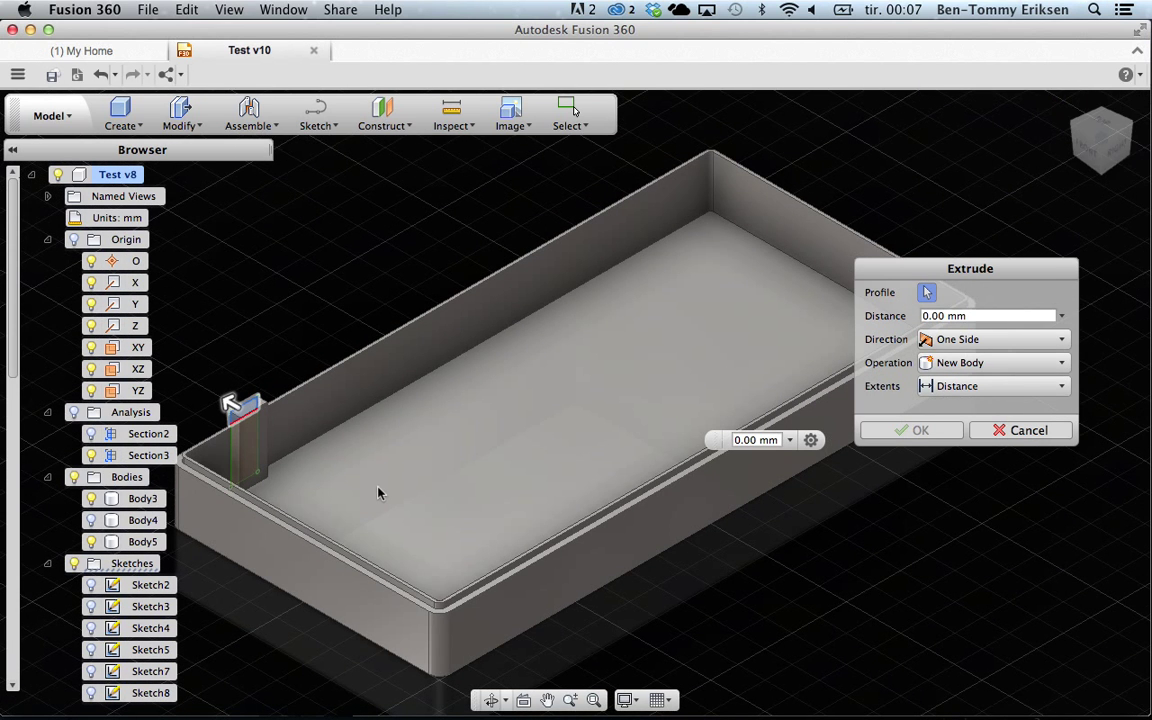
# - Extrude the rectangle 1 mm, joined to the pillar, with a −20° taper
pyautogui.keyDown('shift'); pyautogui.moveTo(378, 492); pyautogui.dragTo(378, 492, button='middle'); pyautogui.keyUp('shift')
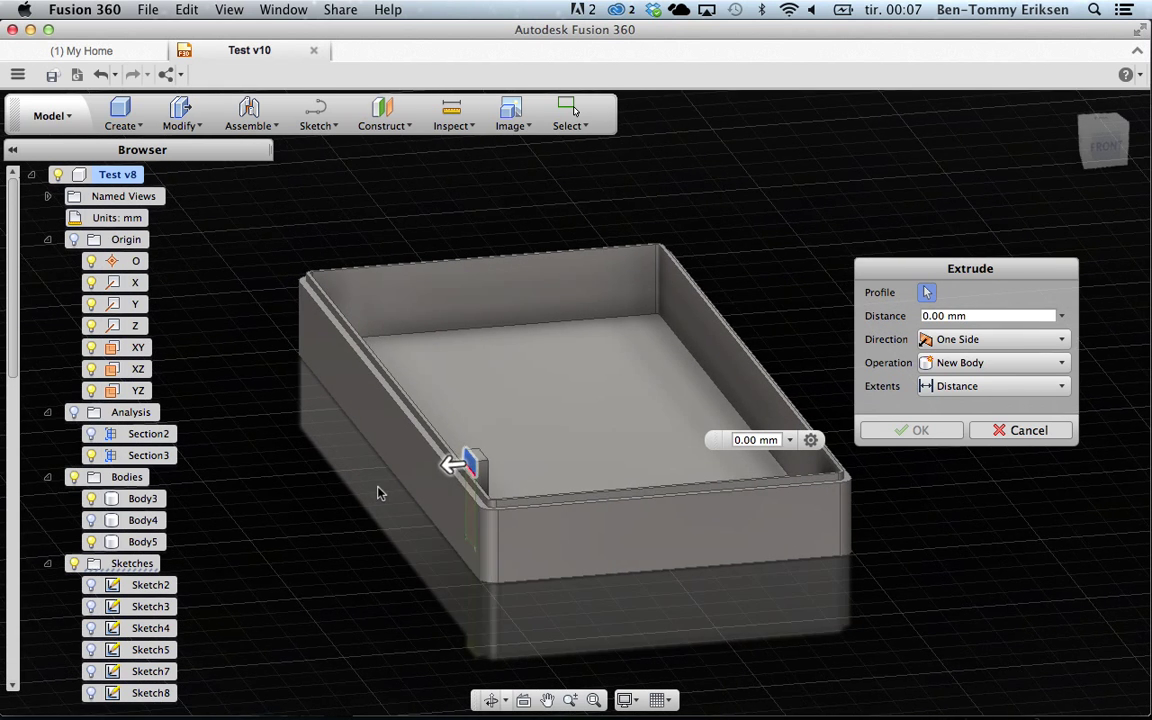
pyautogui.scroll(1, 519, 481)
pyautogui.scroll(2, 519, 481)
pyautogui.scroll(2, 519, 481)
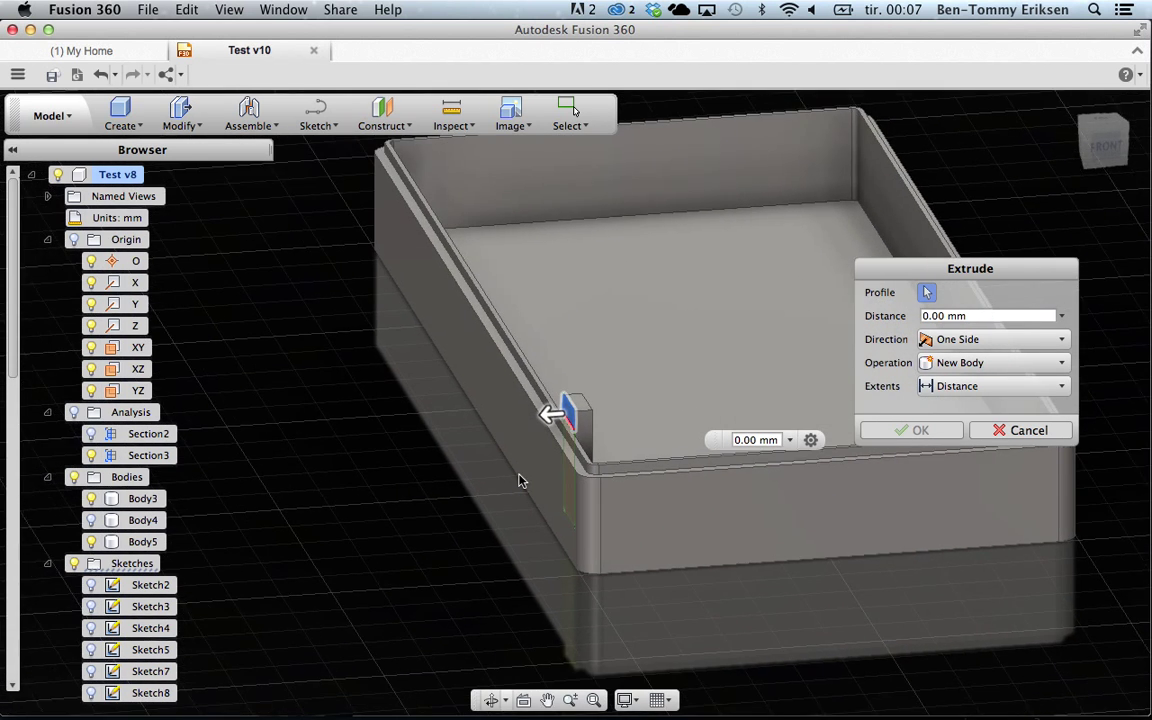
pyautogui.scroll(1, 519, 481)
pyautogui.scroll(2, 519, 481)
pyautogui.scroll(1, 519, 481)
pyautogui.scroll(1, 519, 481)
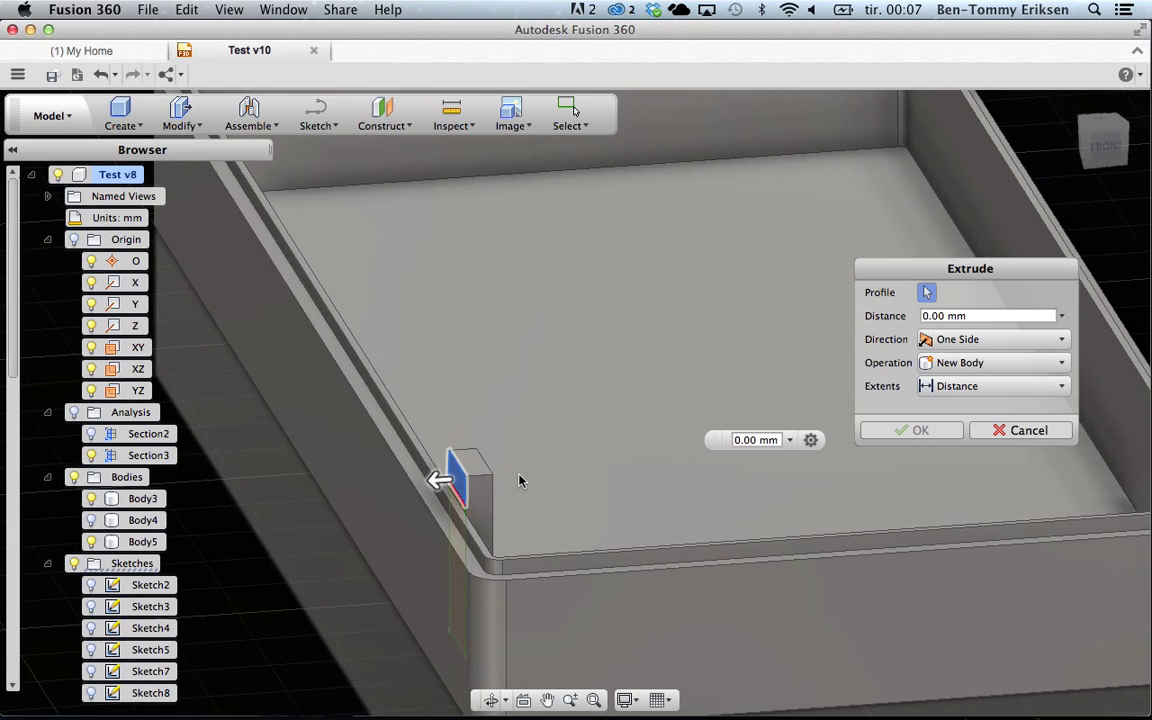
pyautogui.scroll(2, 519, 481)
pyautogui.scroll(2, 519, 481)
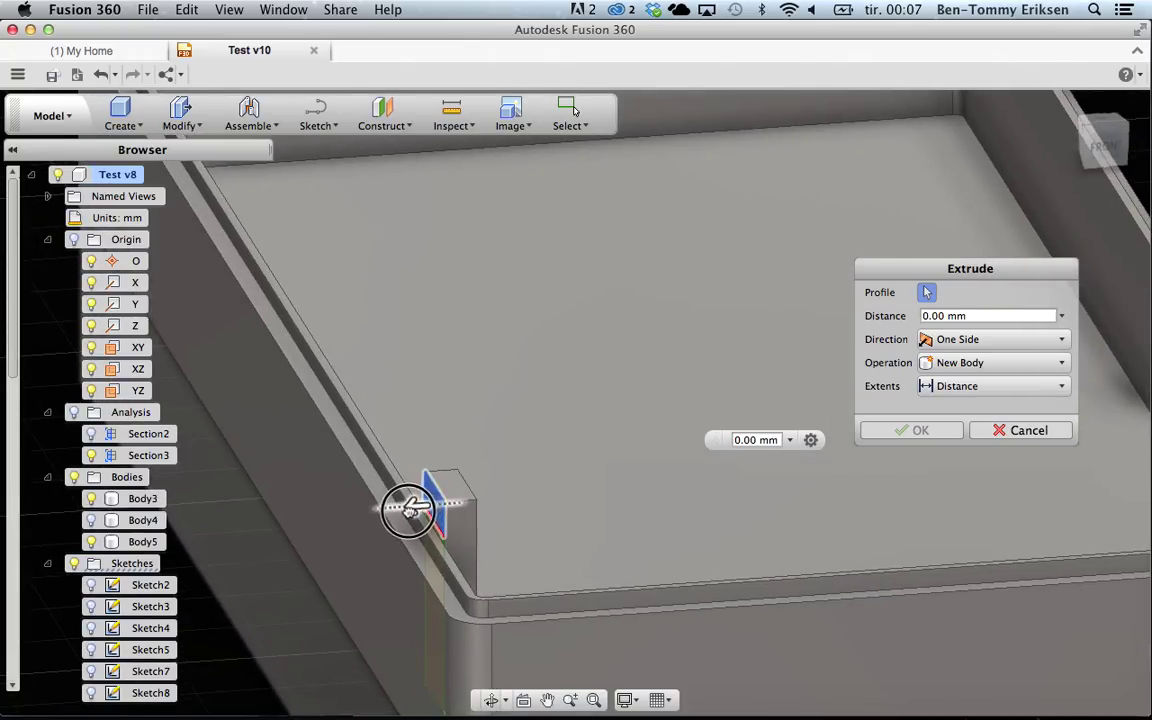
pyautogui.moveTo(406, 510); pyautogui.dragTo(393, 510)
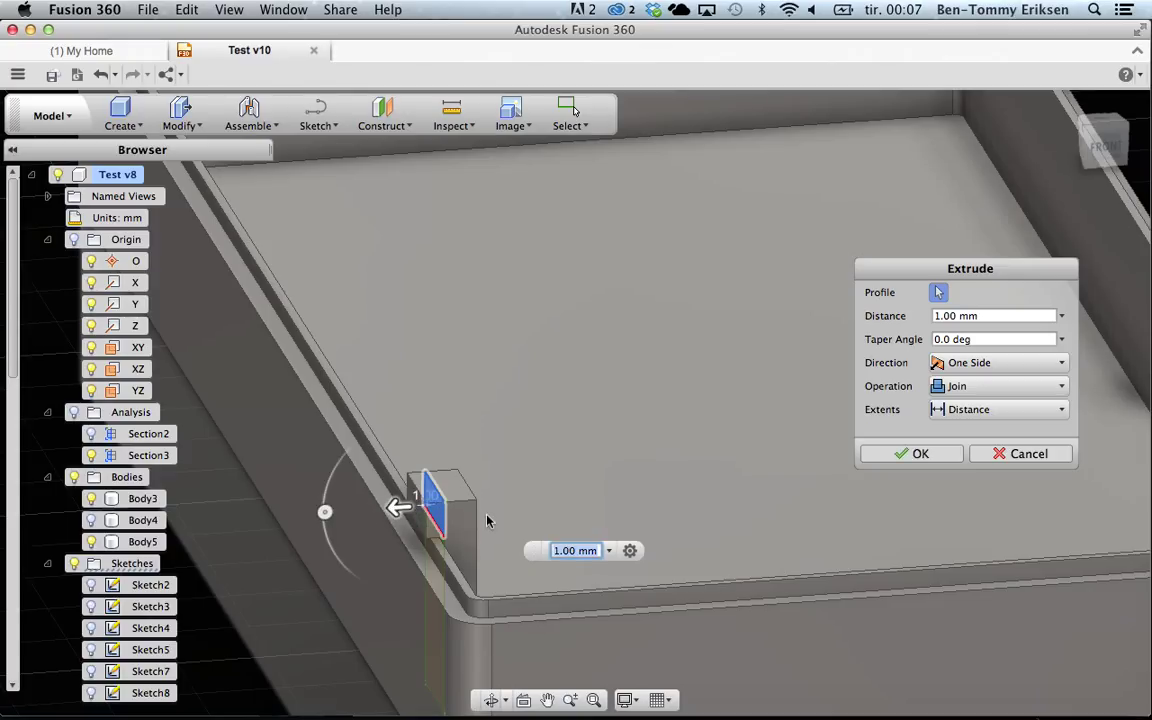
pyautogui.moveTo(324, 511); pyautogui.dragTo(321, 549)
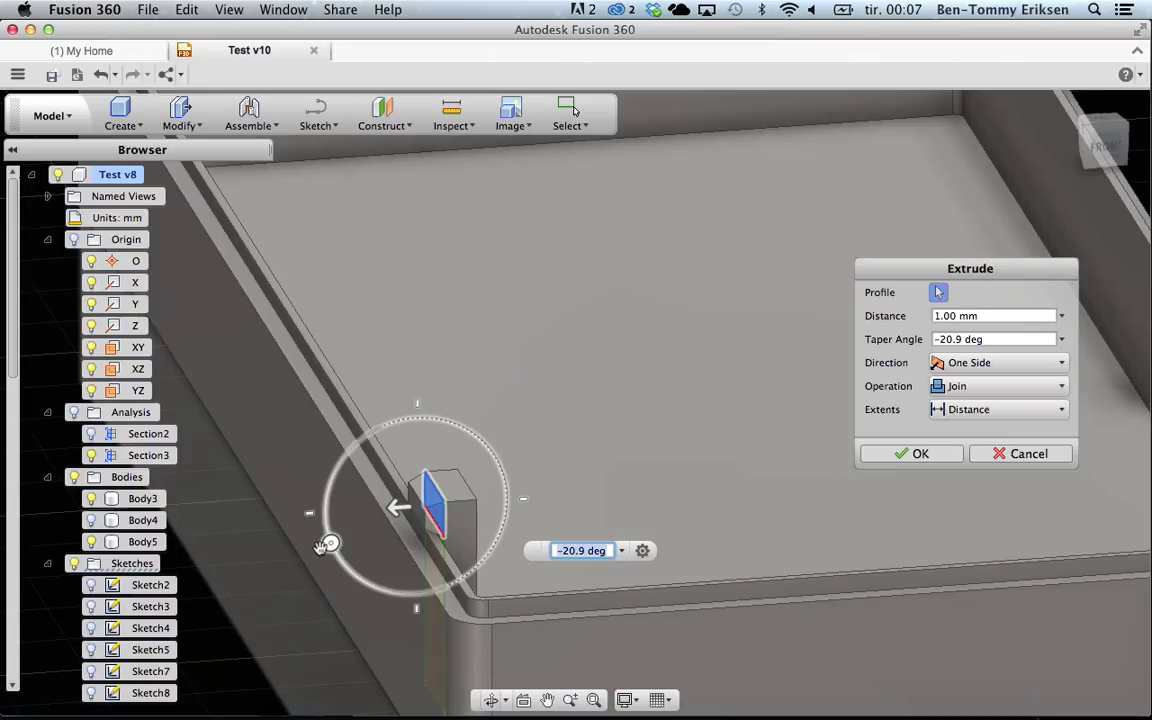
pyautogui.press('BackSpace')
pyautogui.write('-20')
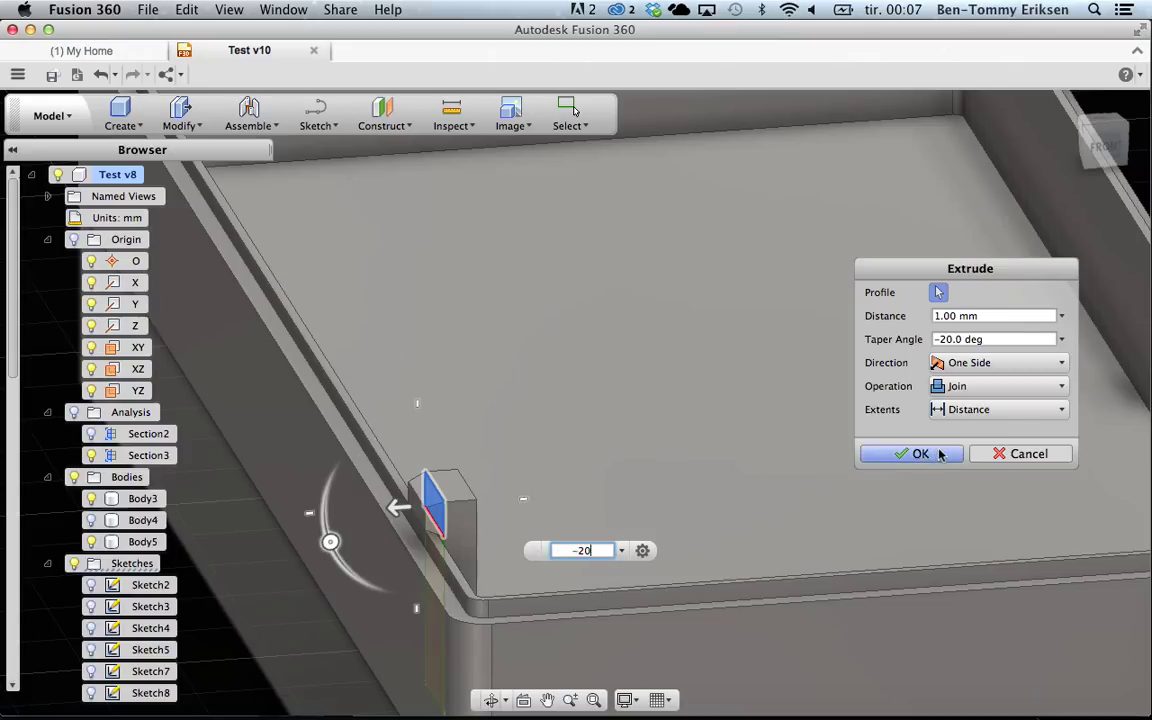
pyautogui.click(920, 454)
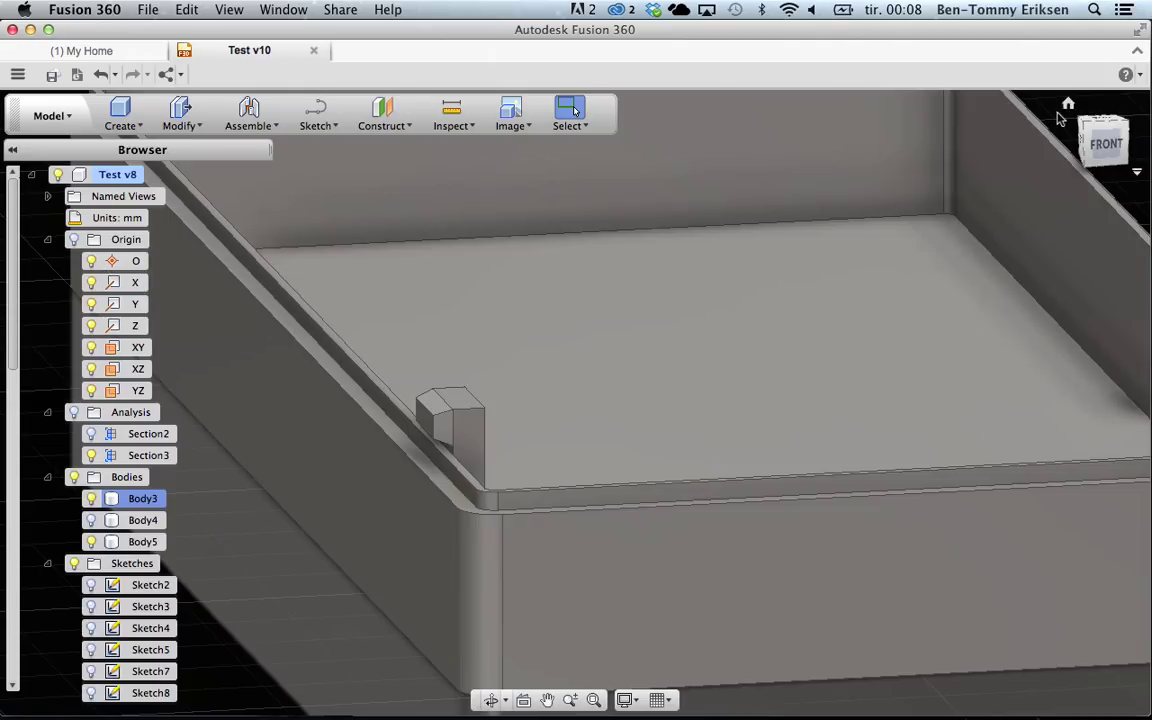
# - Mirror the tabbed pillar across the tray's middle origin plane onto the opposite wall
pyautogui.click(1068, 105)
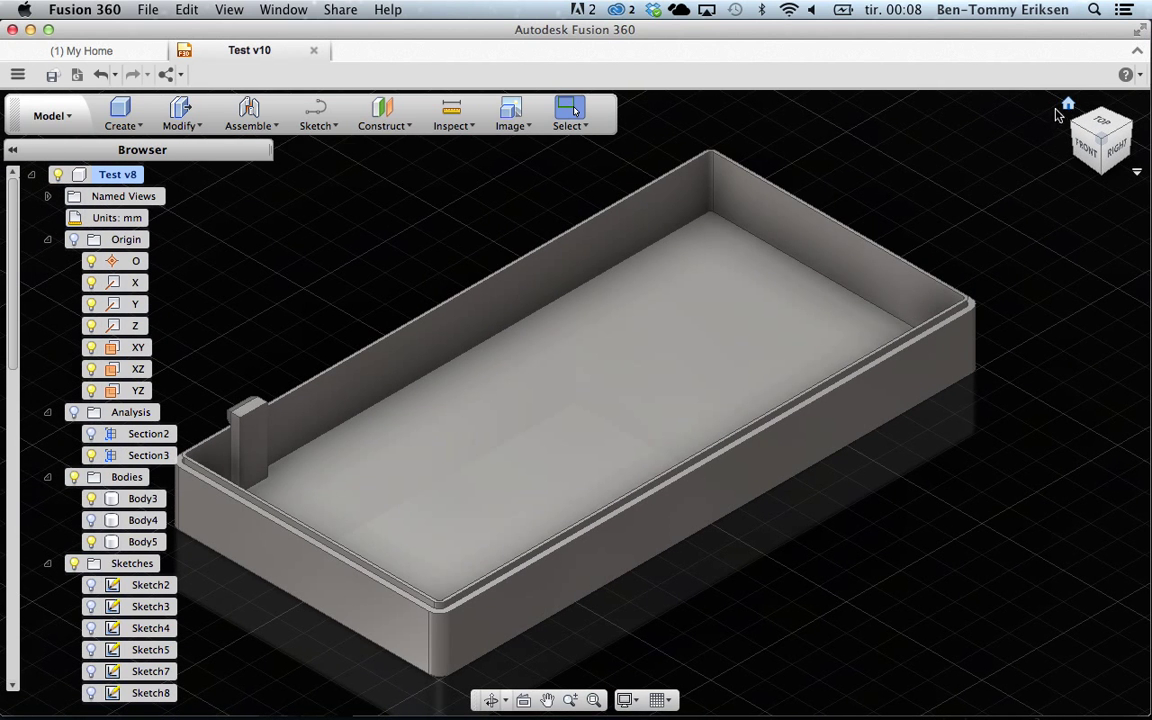
pyautogui.click(122, 127)
pyautogui.moveTo(135, 426)
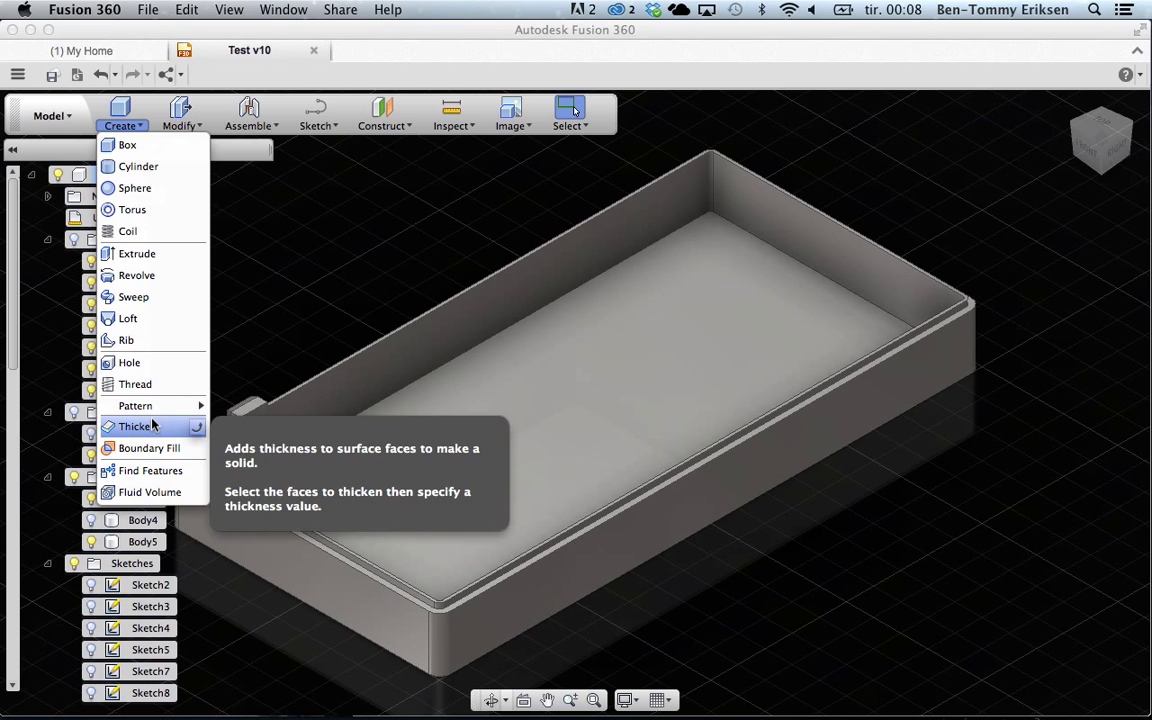
pyautogui.click(243, 474)
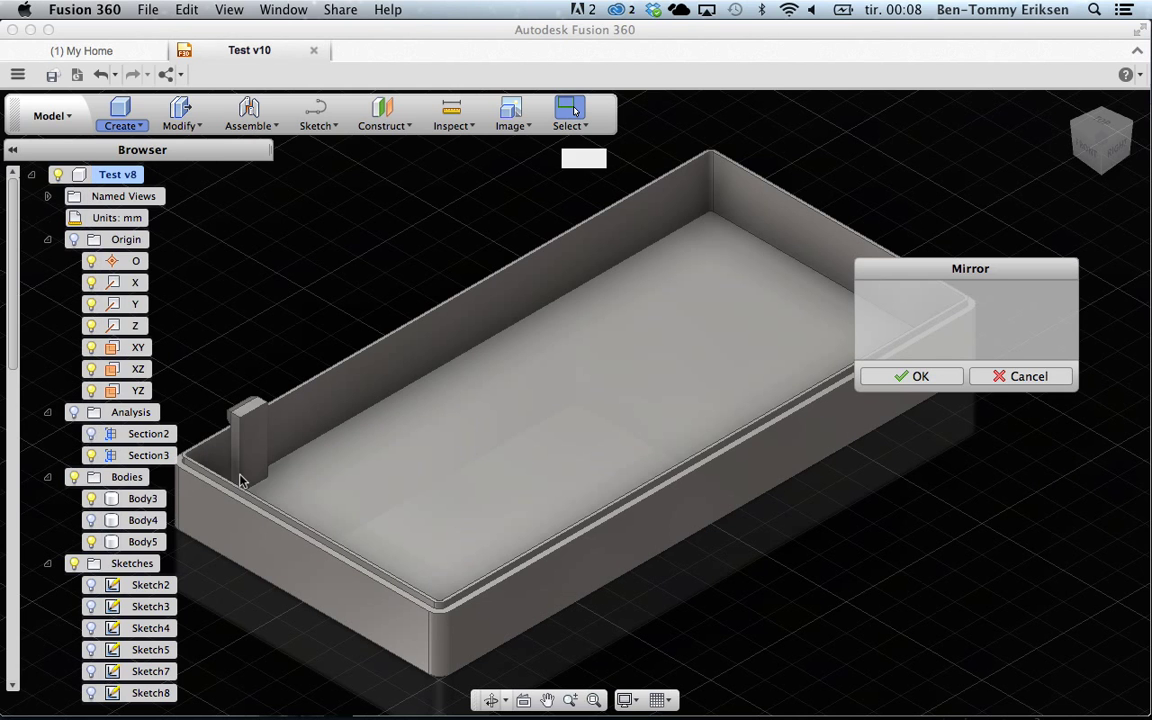
pyautogui.click(240, 416)
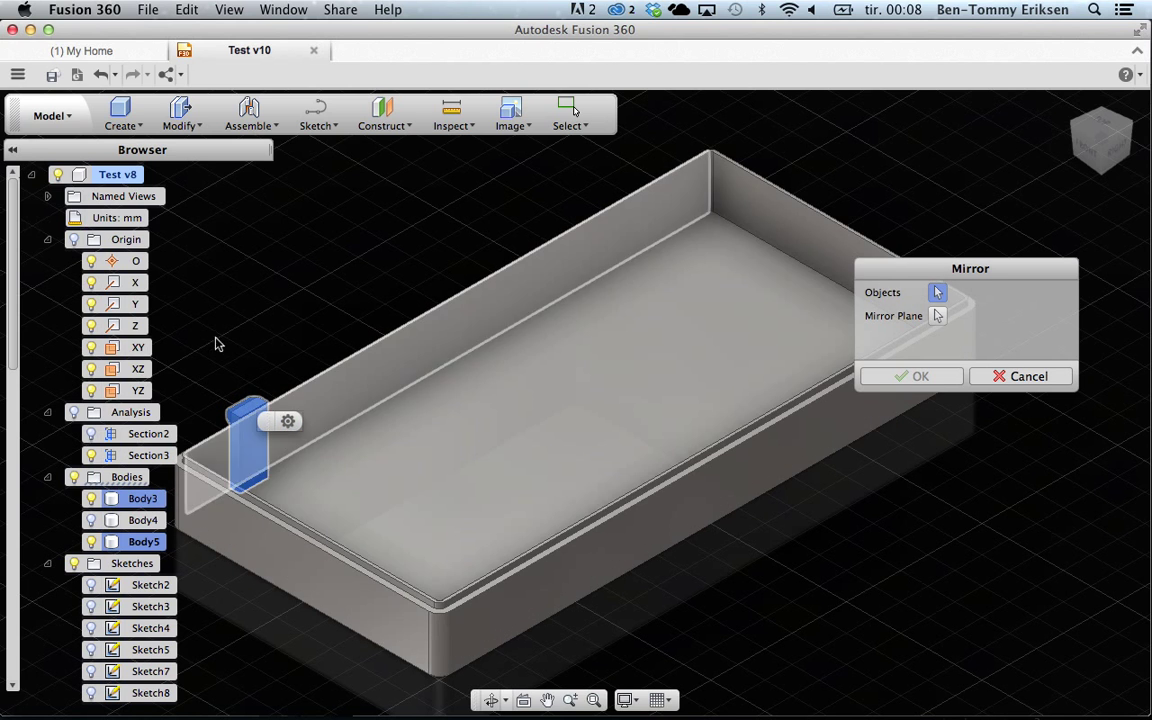
pyautogui.click(73, 240)
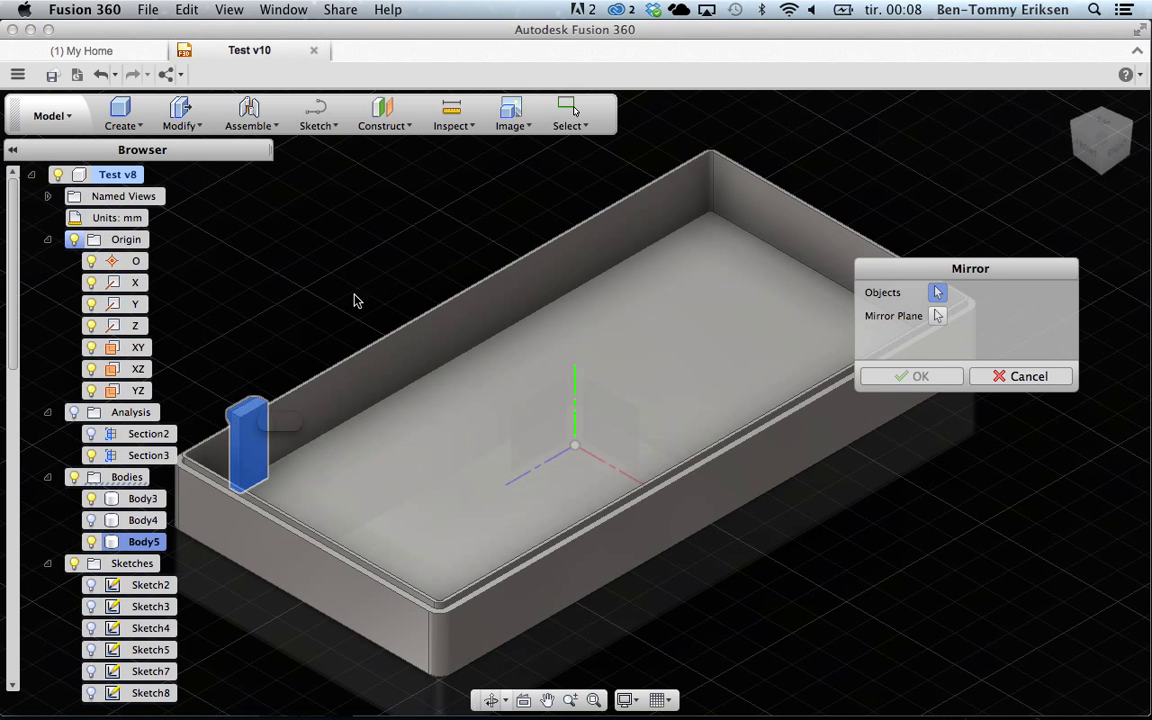
pyautogui.click(938, 316)
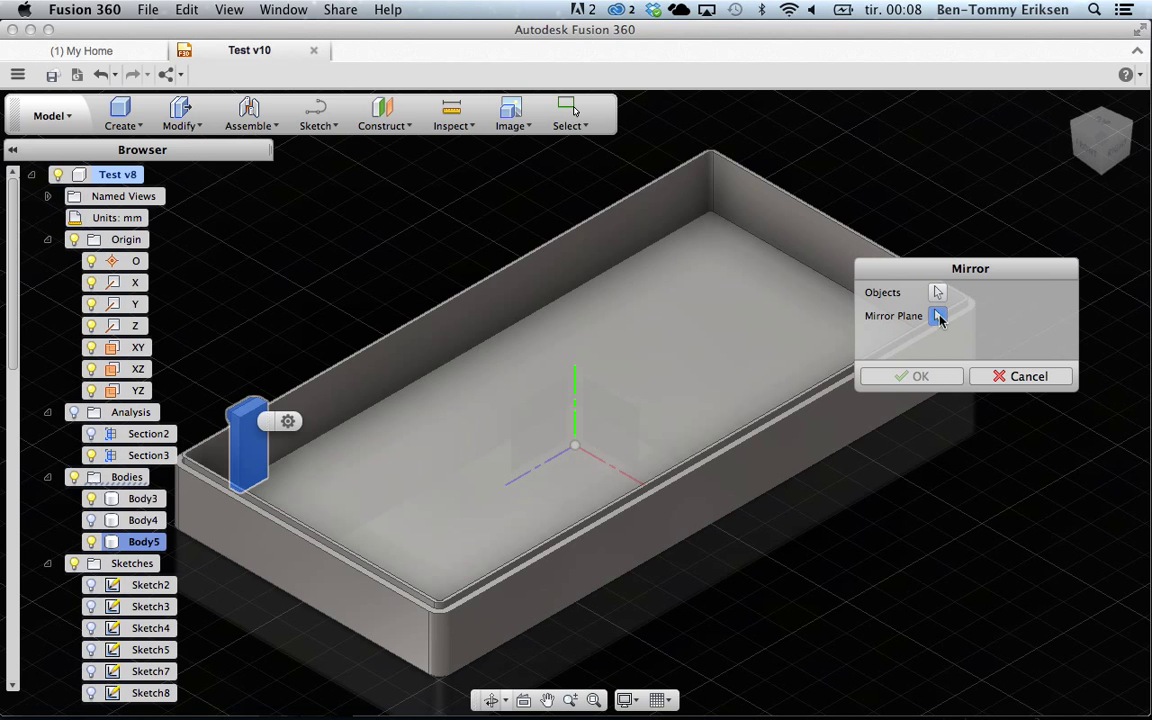
pyautogui.click(538, 413)
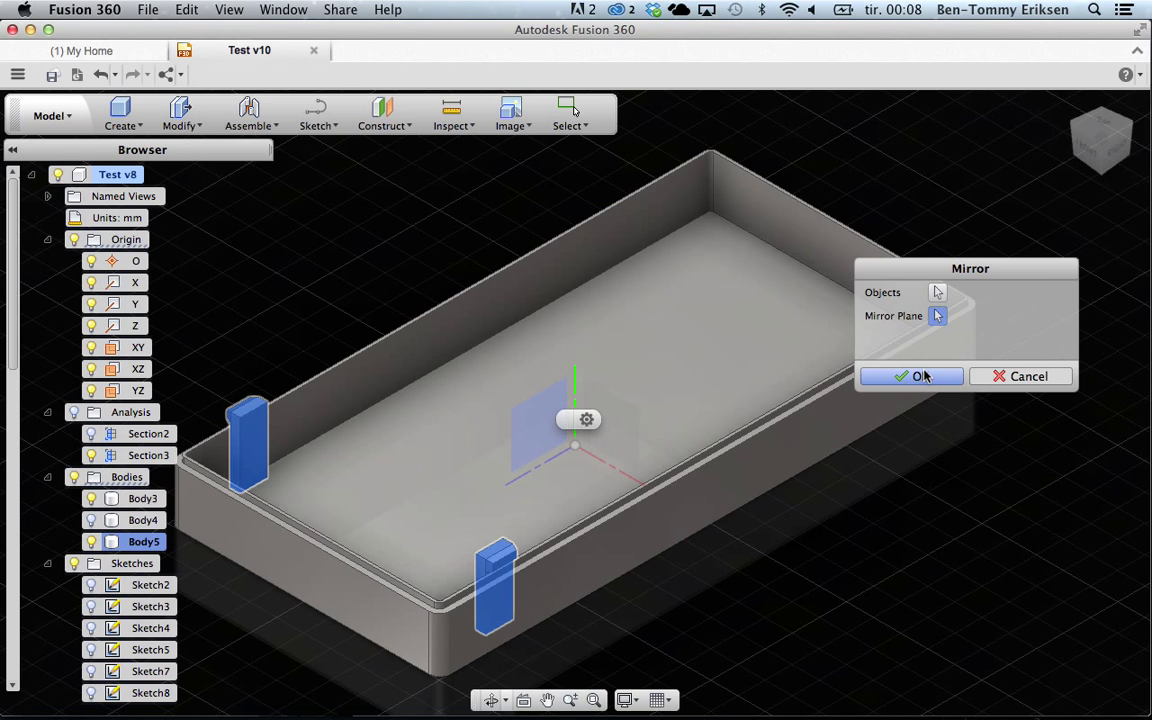
pyautogui.click(921, 376)
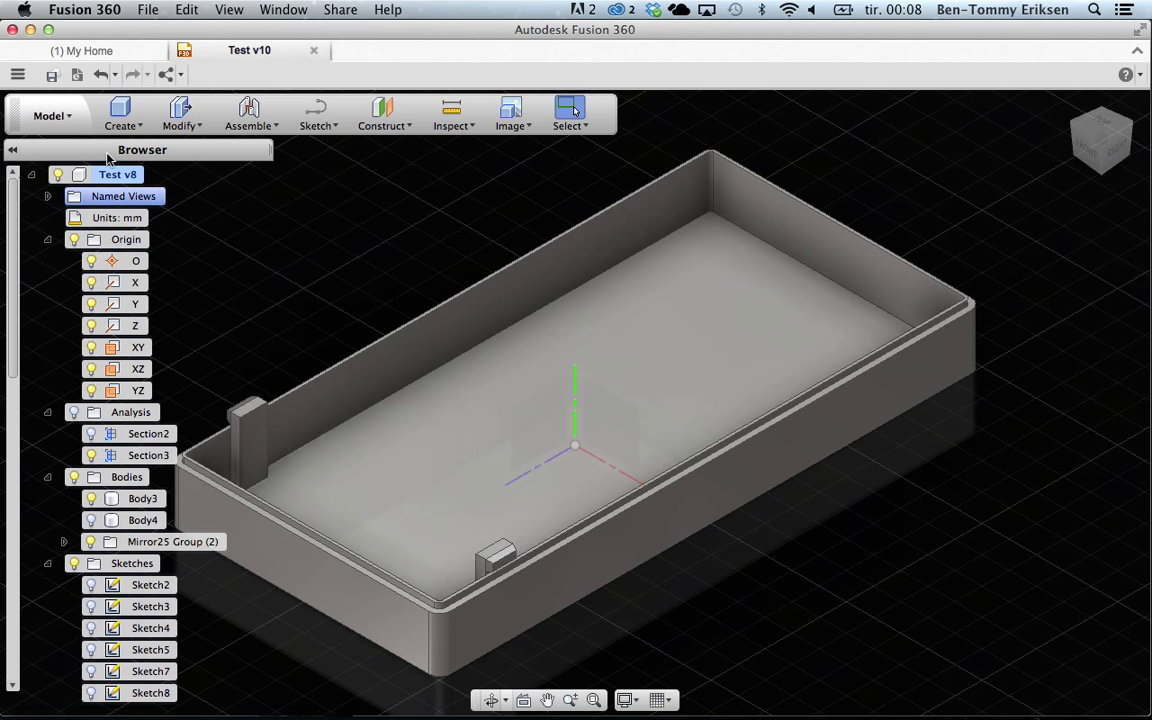
# - Mirror the left and front pillars across the perpendicular middle origin plane
pyautogui.click(120, 115)
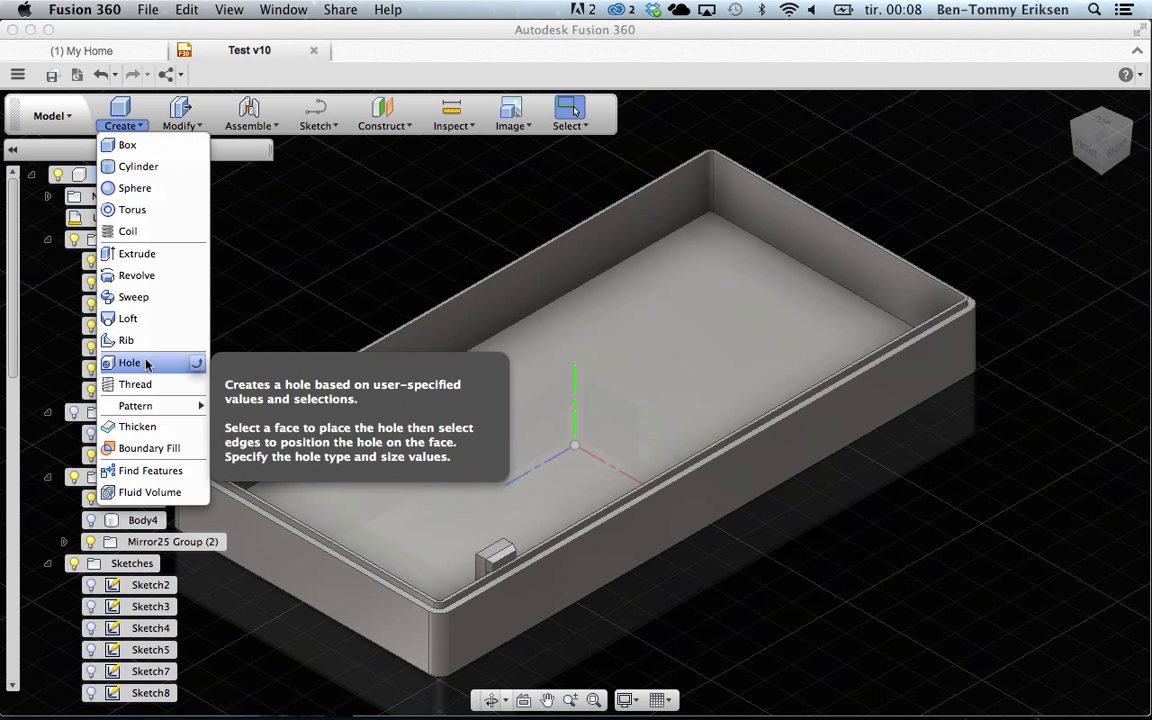
pyautogui.moveTo(136, 405)
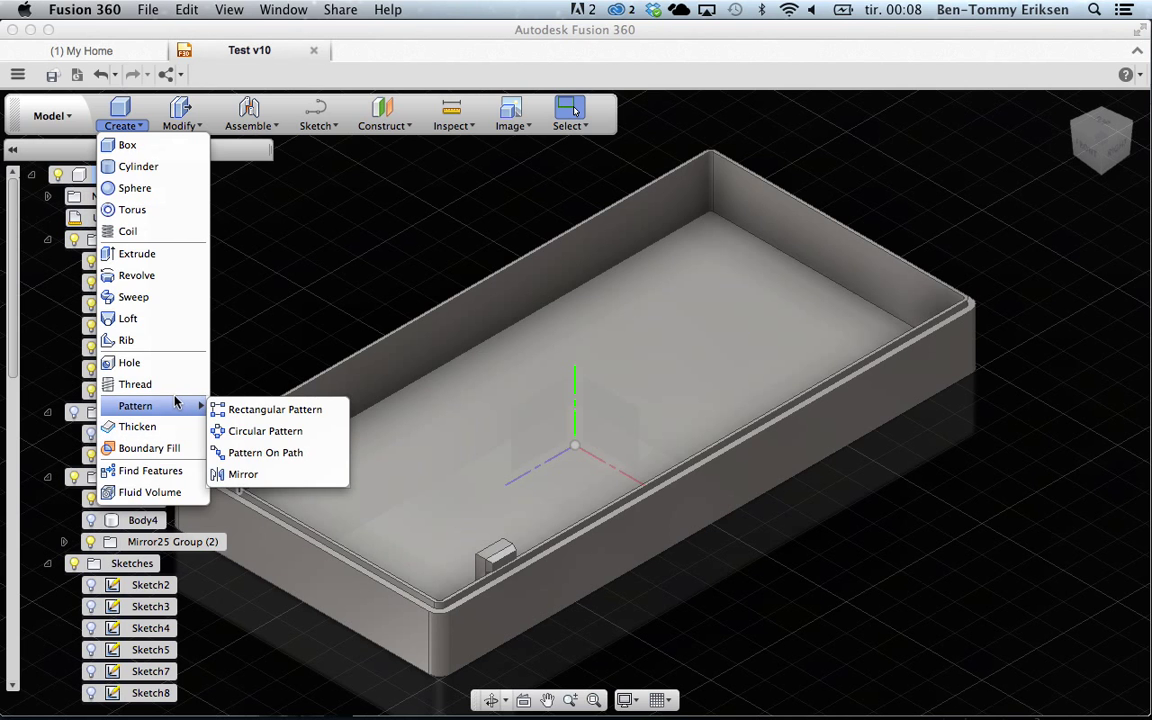
pyautogui.click(238, 476)
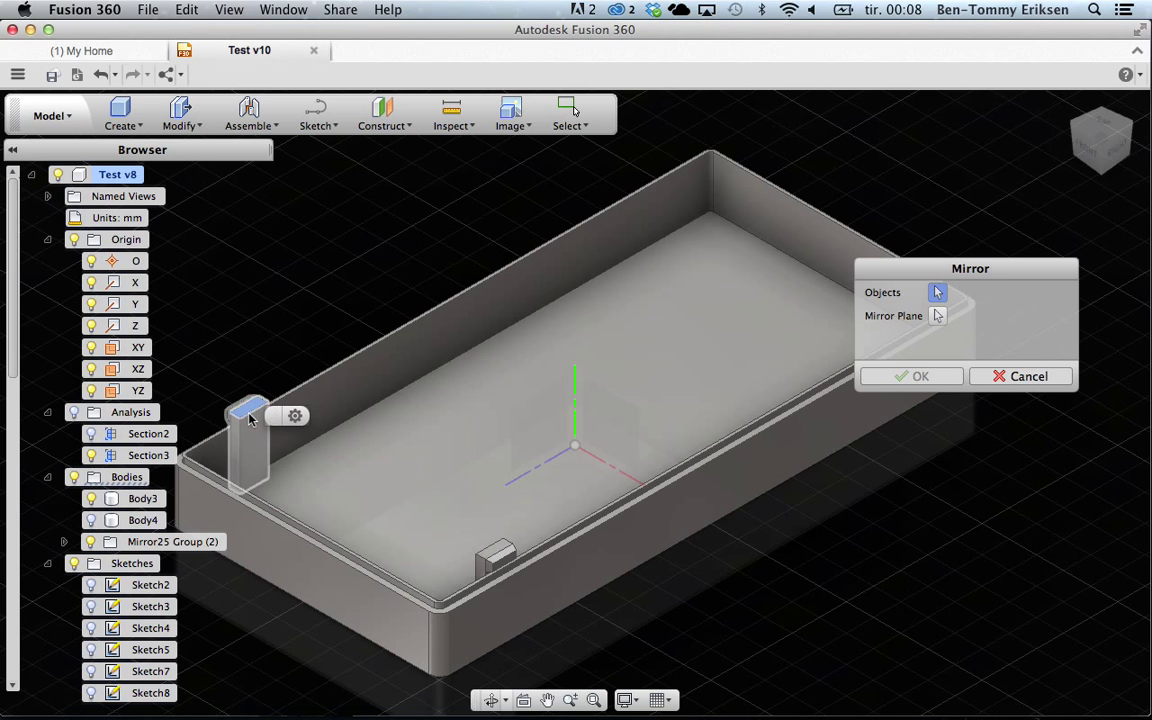
pyautogui.click(249, 424)
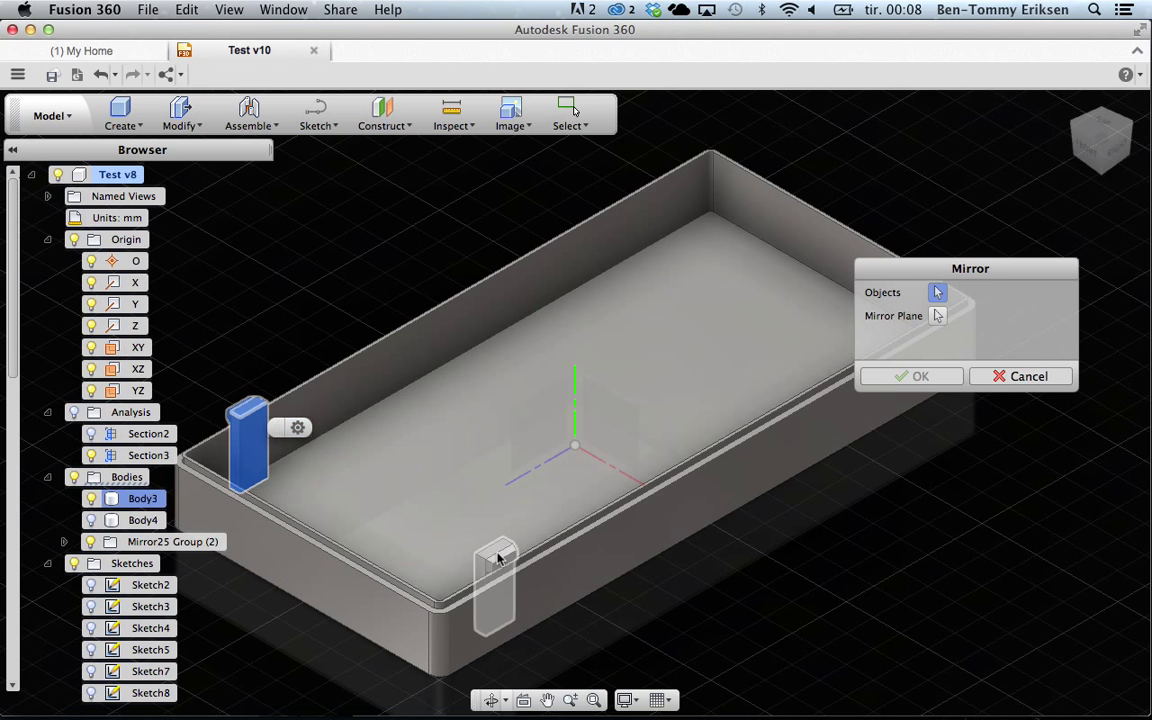
pyautogui.click(500, 556)
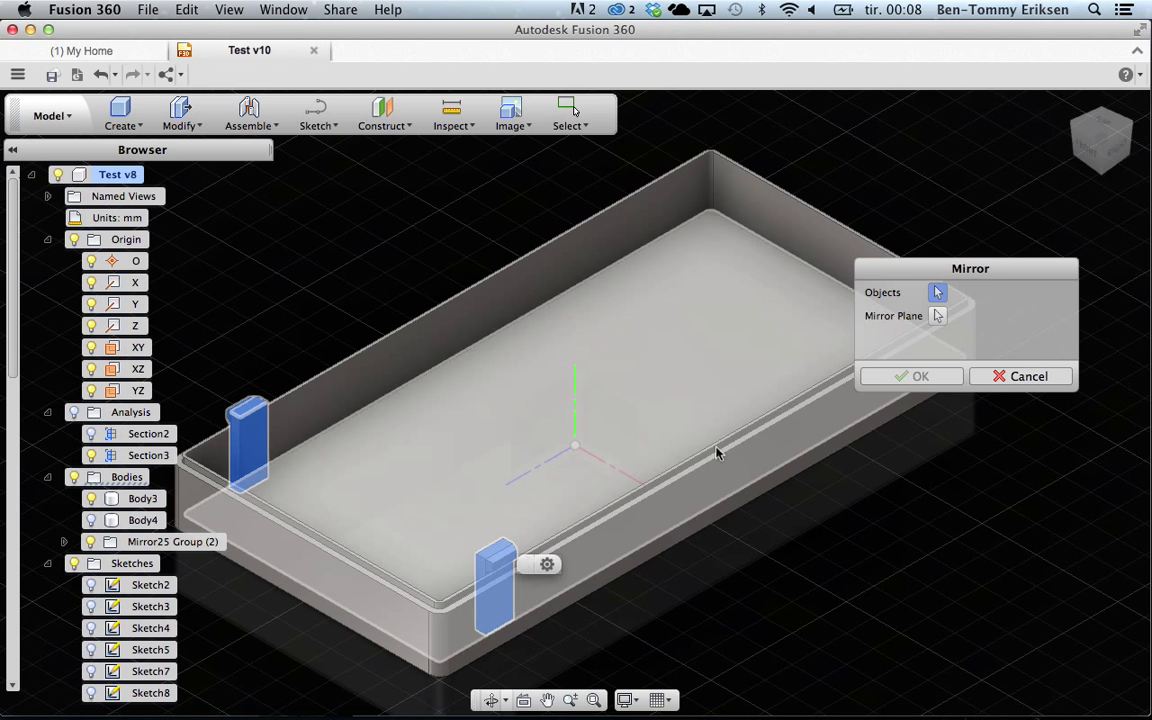
pyautogui.click(937, 316)
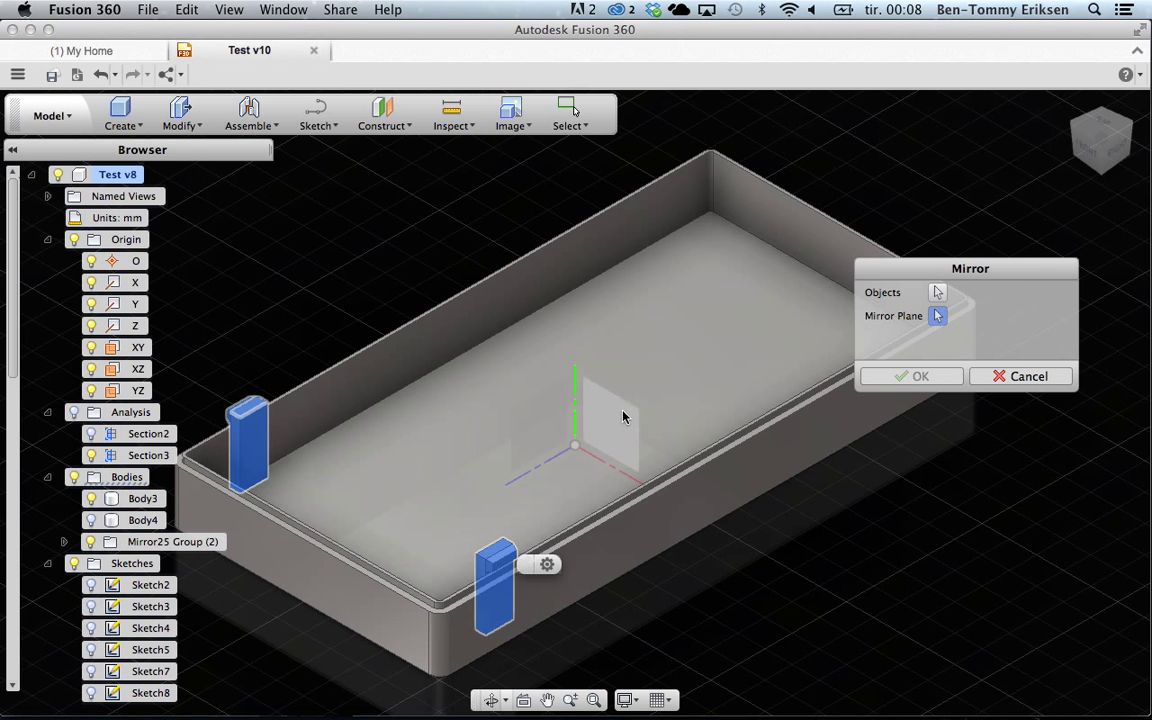
pyautogui.click(617, 417)
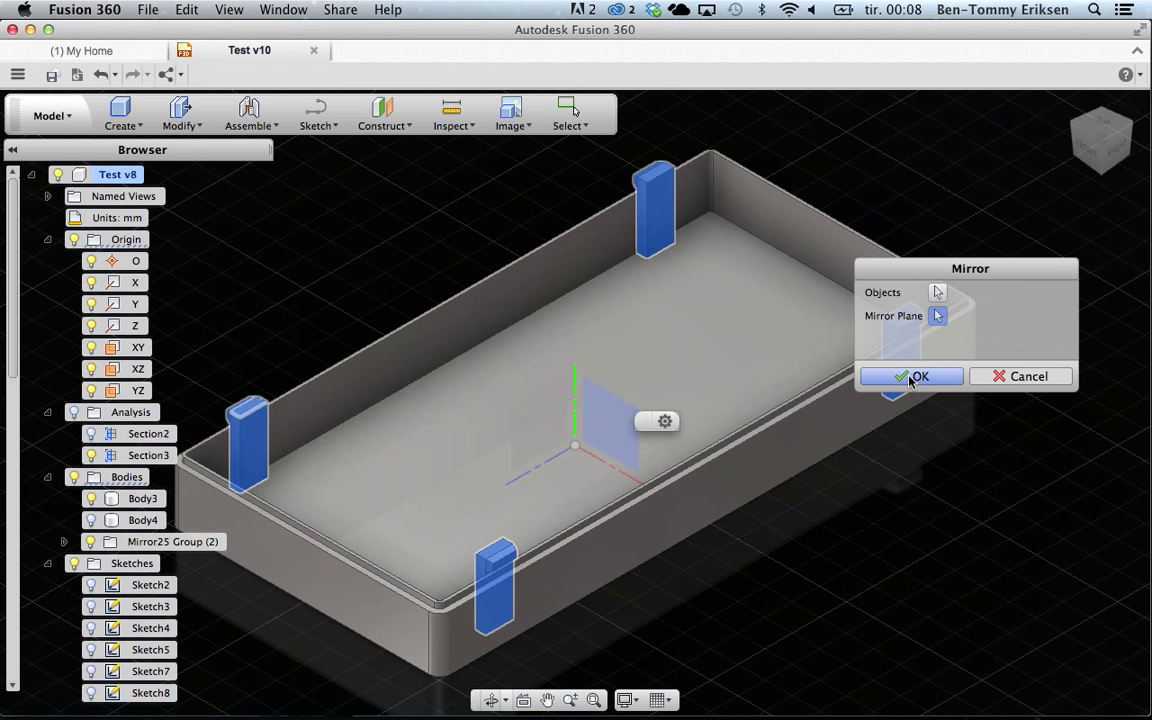
pyautogui.click(915, 377)
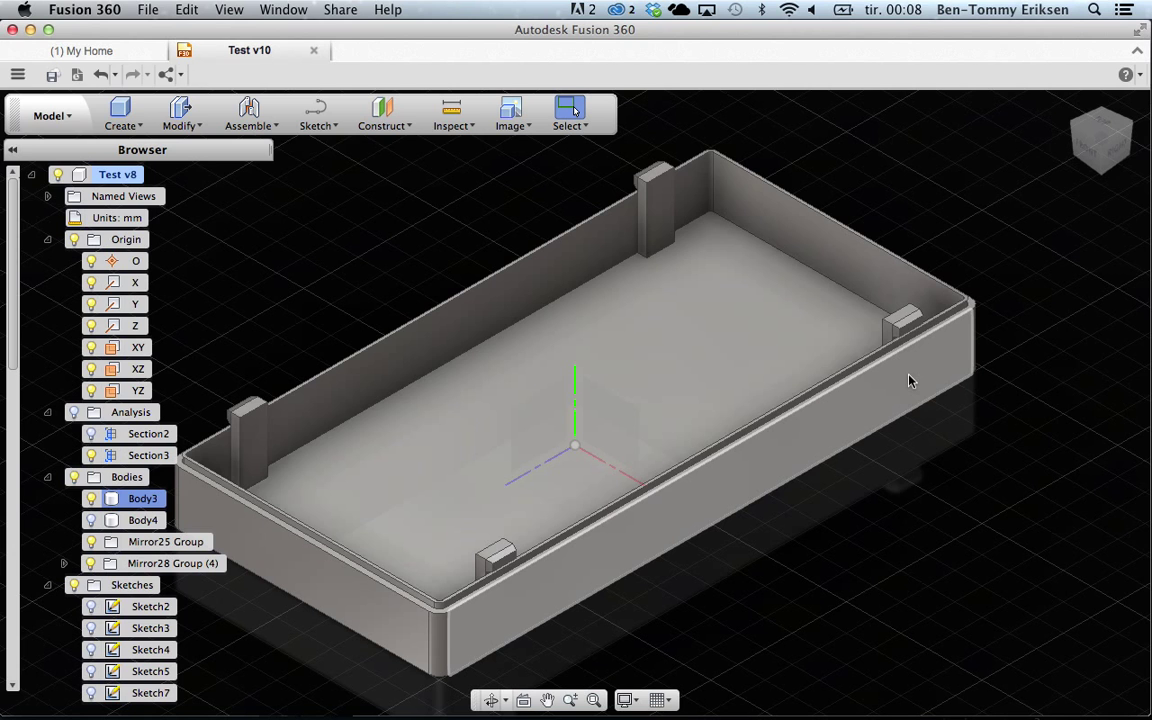
# - Clear the selection, collapse the Origin folder and hide the section analyses
pyautogui.click(248, 379)
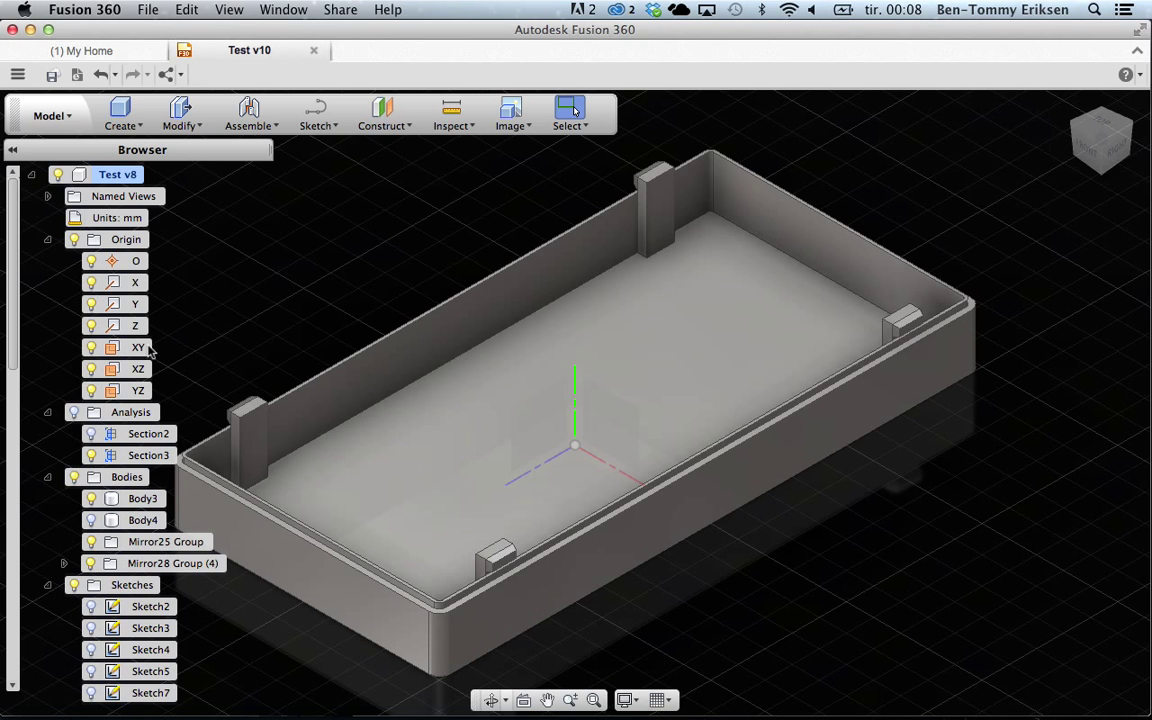
pyautogui.click(47, 240)
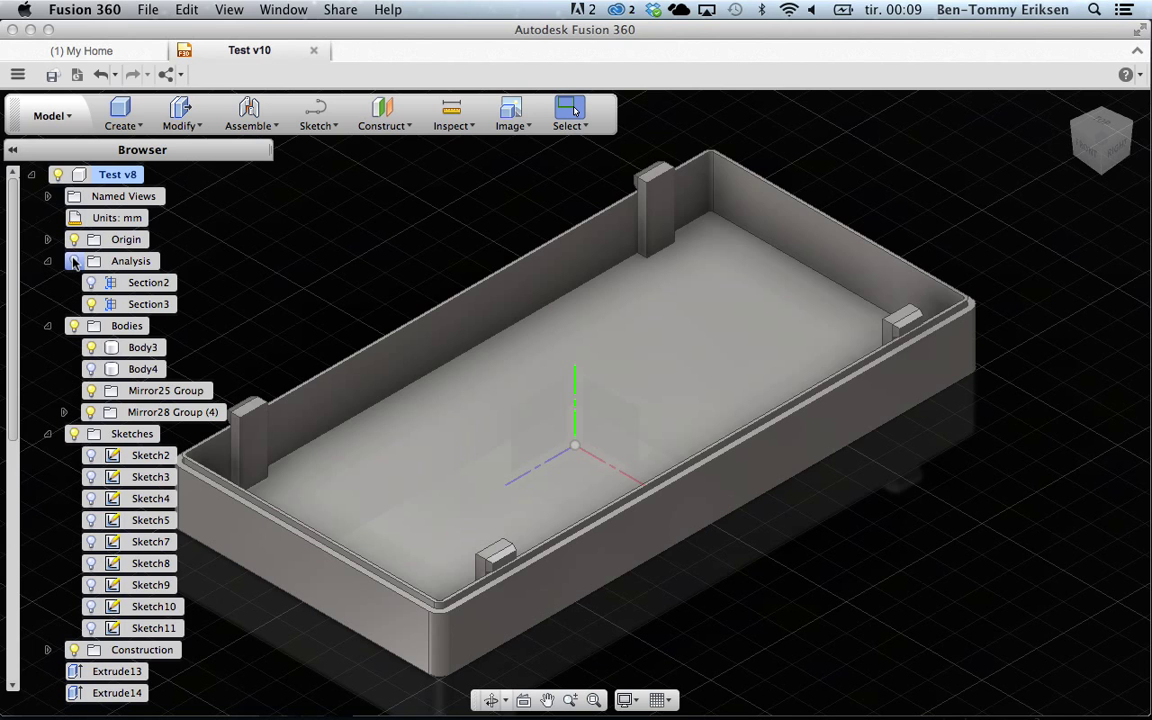
pyautogui.click(74, 261)
# - Set up an offset plane from the corner post face at −2.00 mm
pyautogui.click(385, 128)
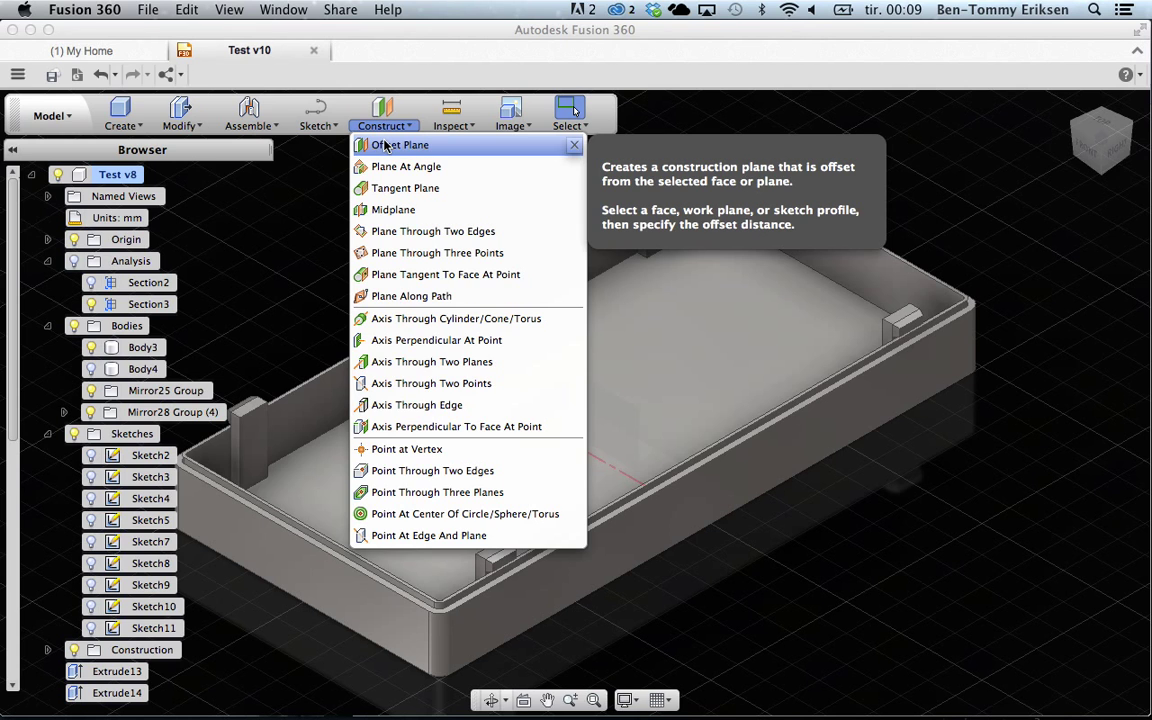
pyautogui.click(386, 146)
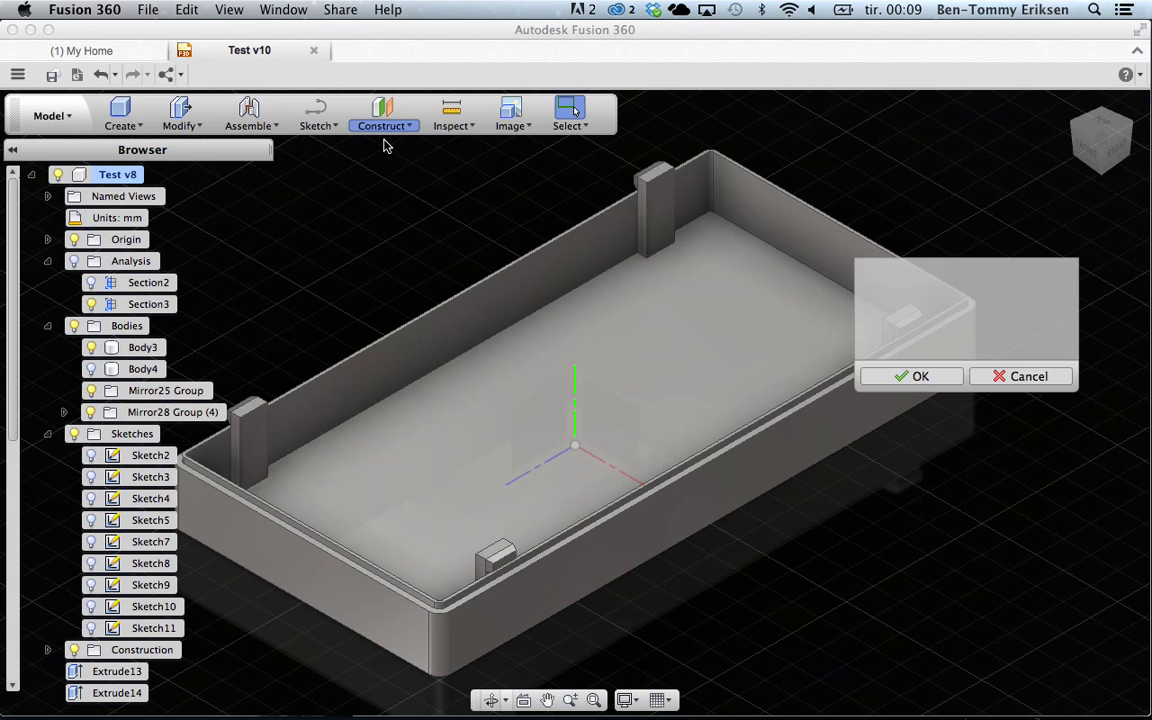
pyautogui.click(238, 452)
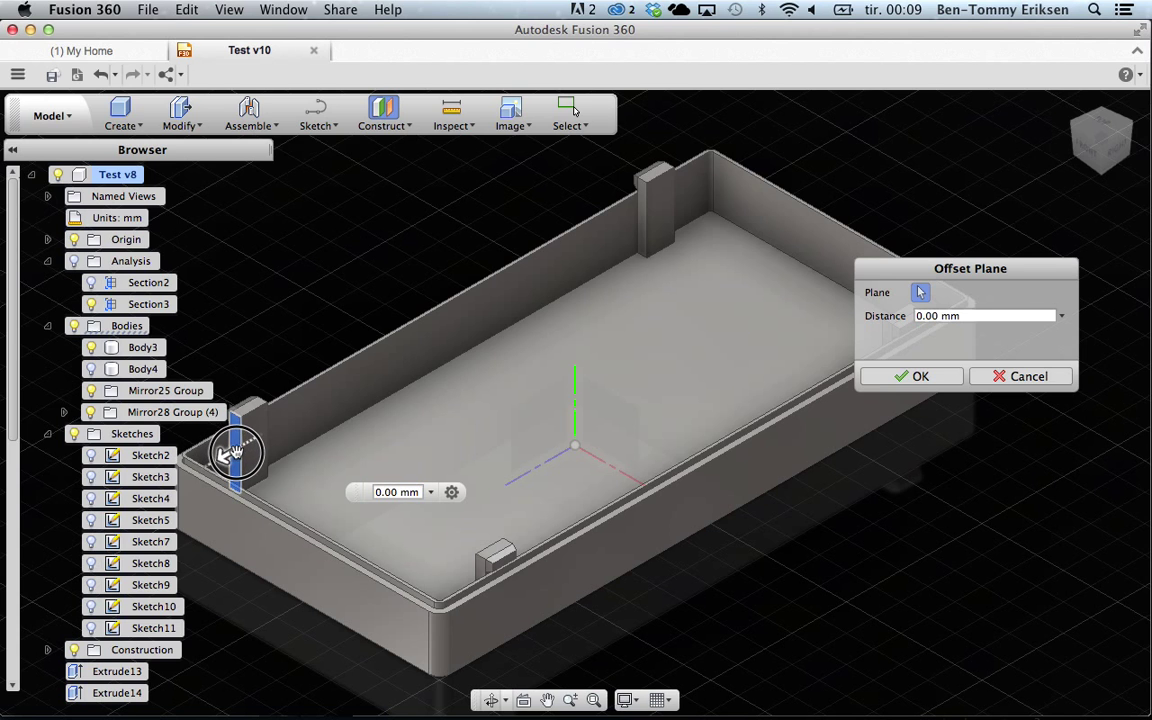
pyautogui.click(240, 450)
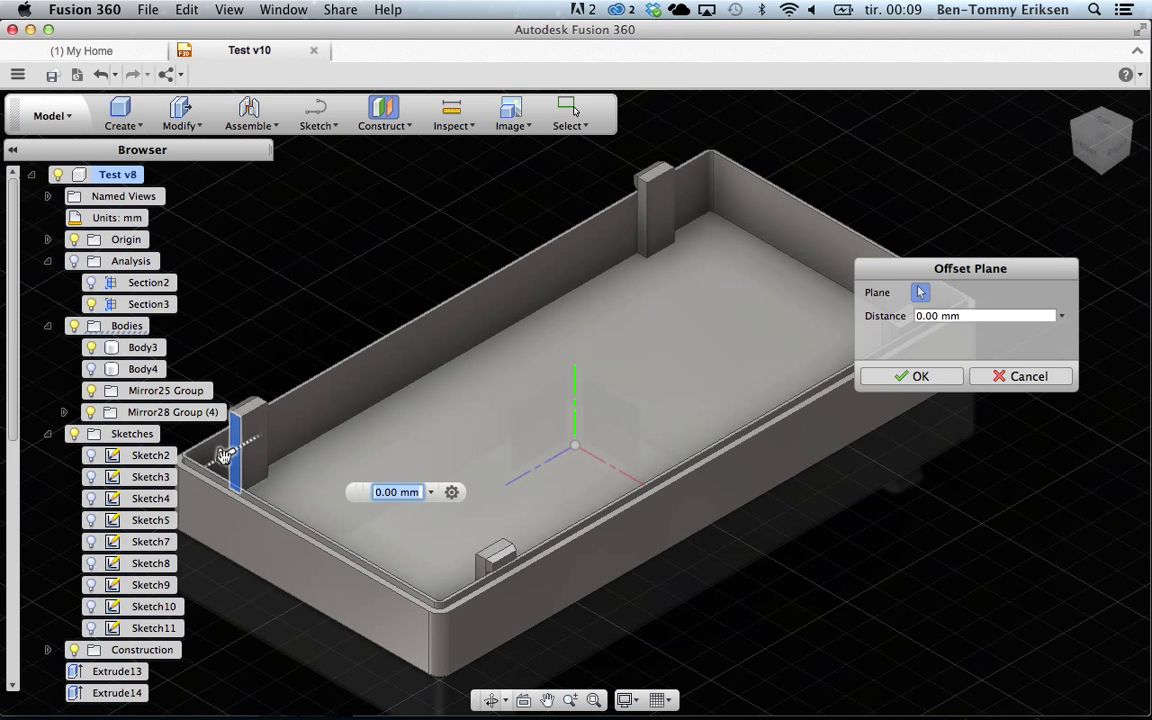
pyautogui.click(236, 450)
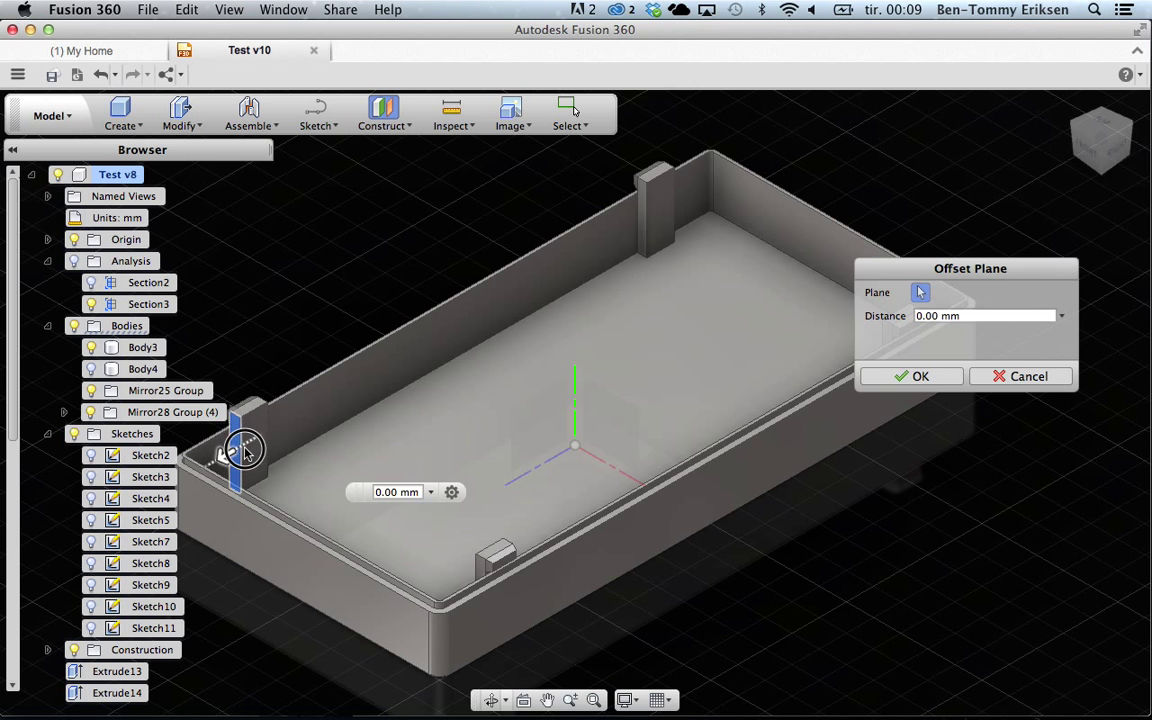
pyautogui.moveTo(236, 450); pyautogui.dragTo(262, 437)
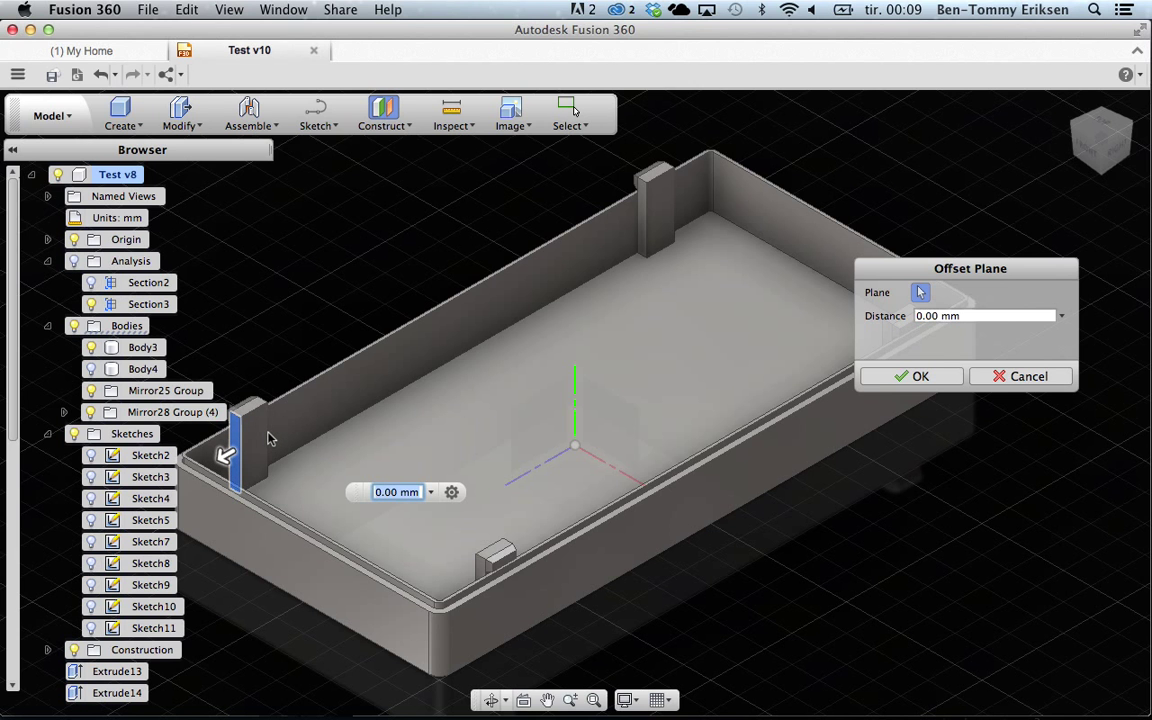
pyautogui.scroll(3, 268, 437)
pyautogui.scroll(2, 268, 437)
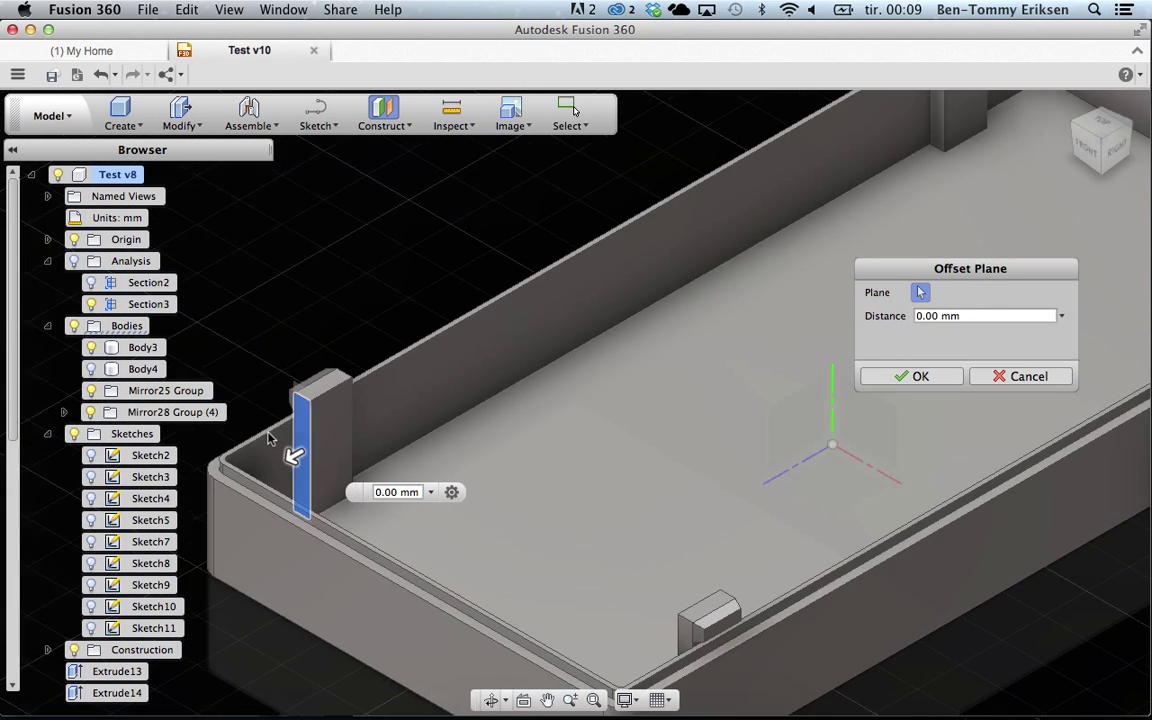
pyautogui.moveTo(268, 437); pyautogui.dragTo(398, 430, button='middle')
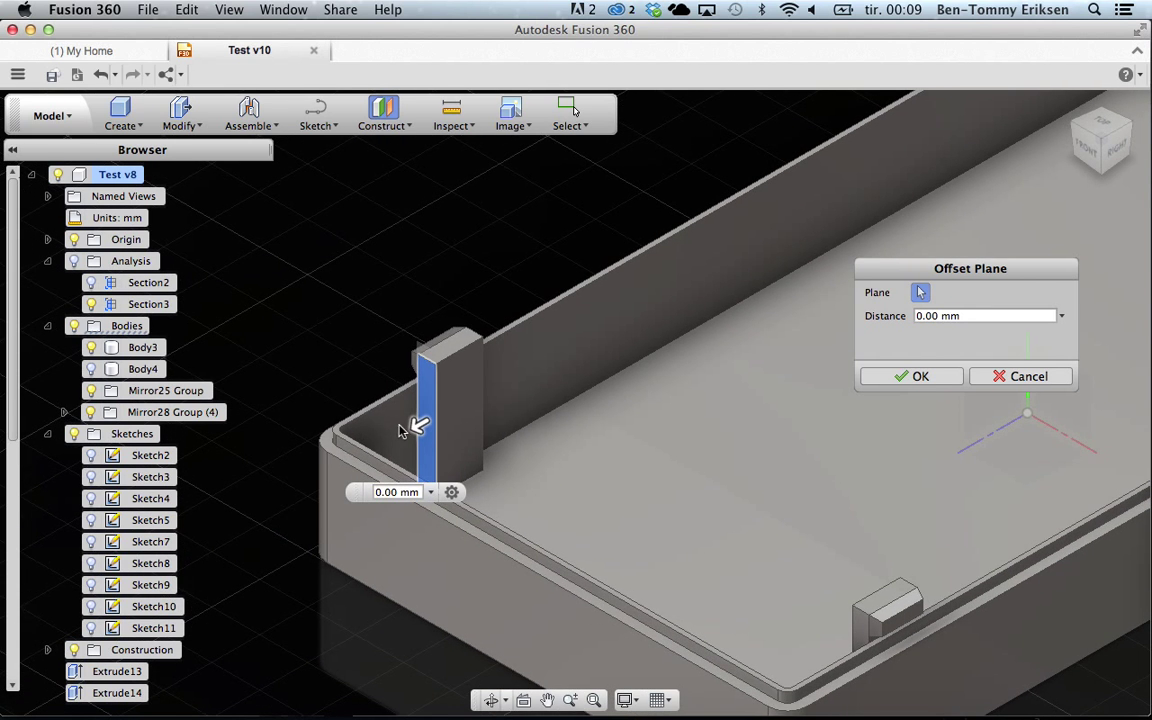
pyautogui.moveTo(415, 425); pyautogui.dragTo(437, 416)
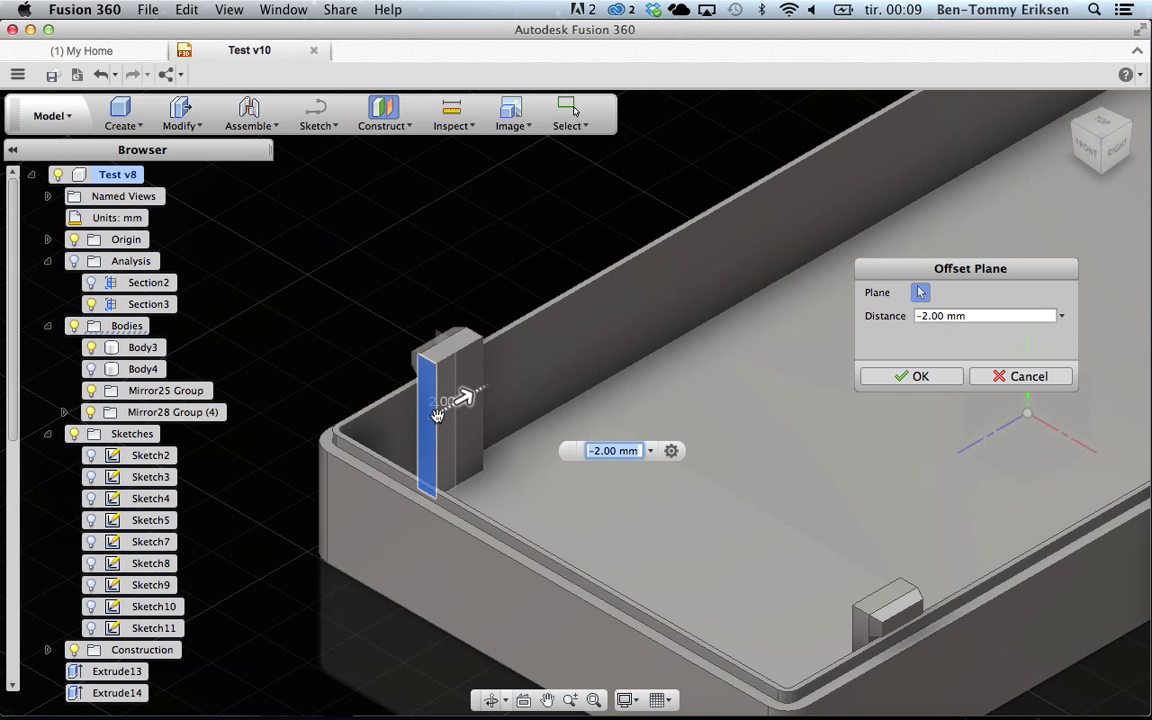
# - Confirm the offset plane and add Section4 cutting through the corner post
pyautogui.click(918, 376)
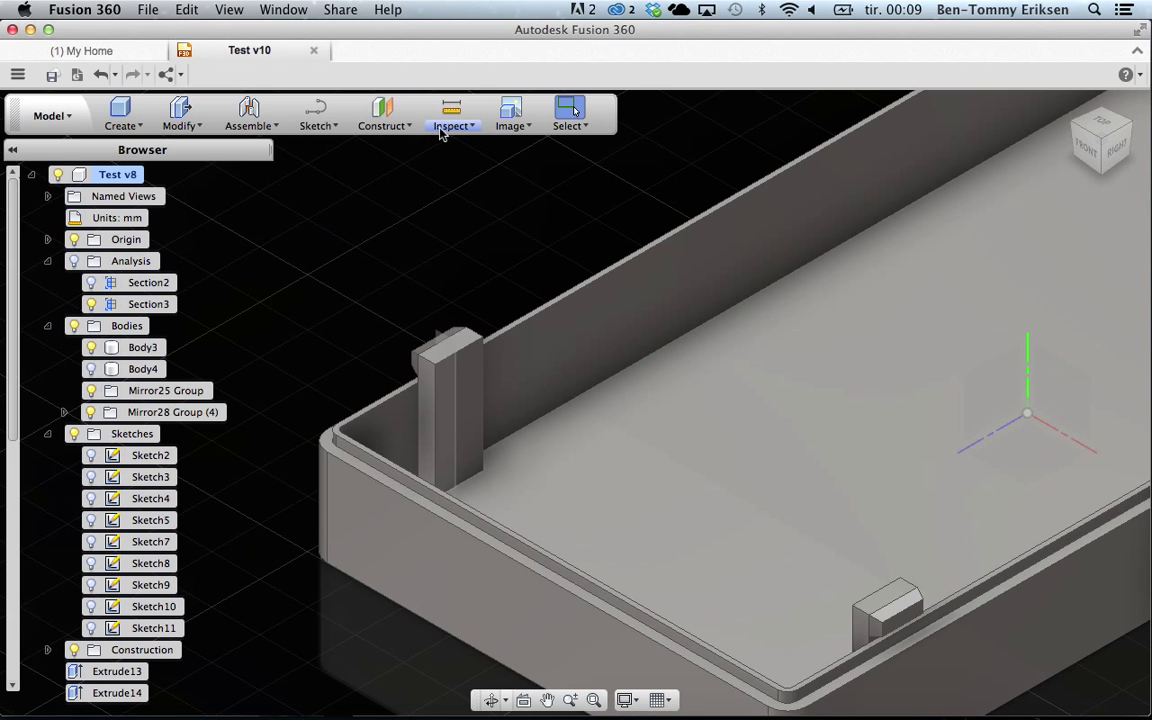
pyautogui.click(447, 127)
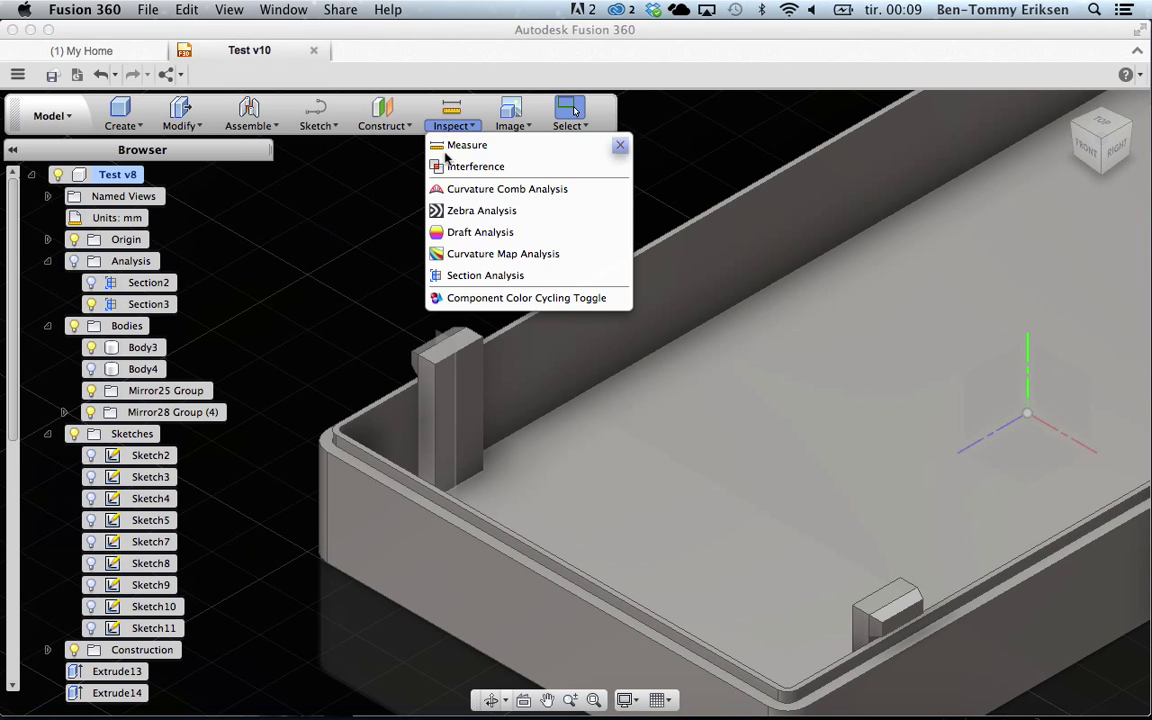
pyautogui.click(481, 274)
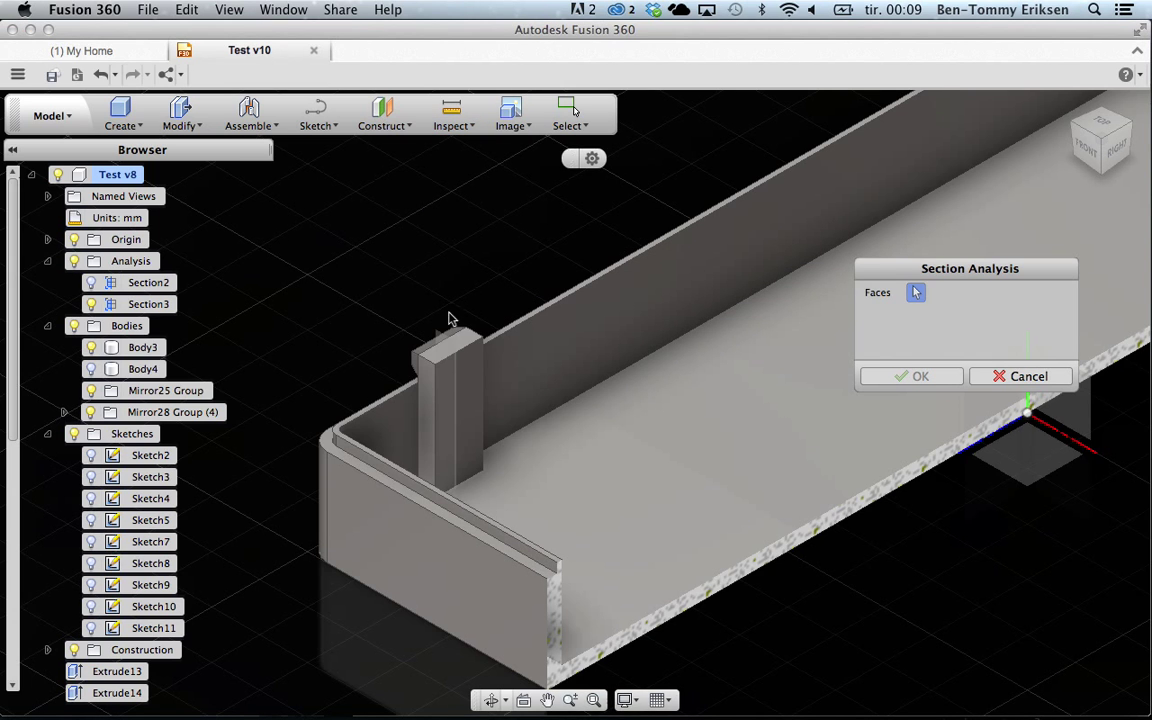
pyautogui.click(437, 338)
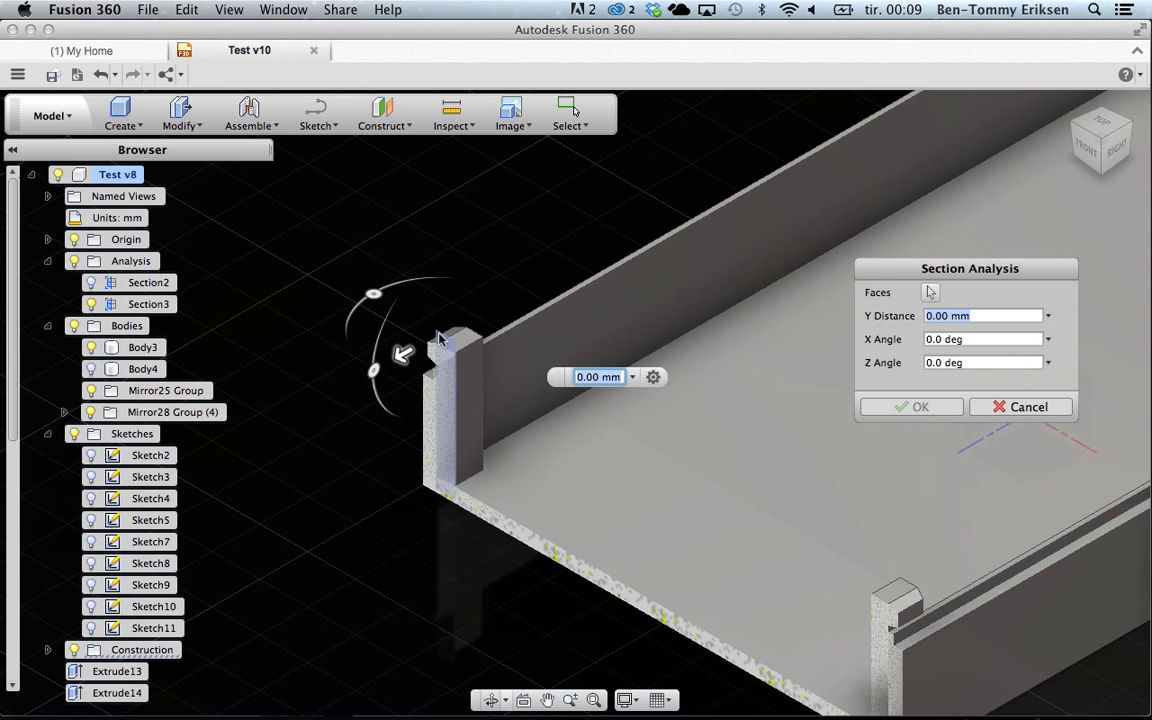
pyautogui.click(912, 407)
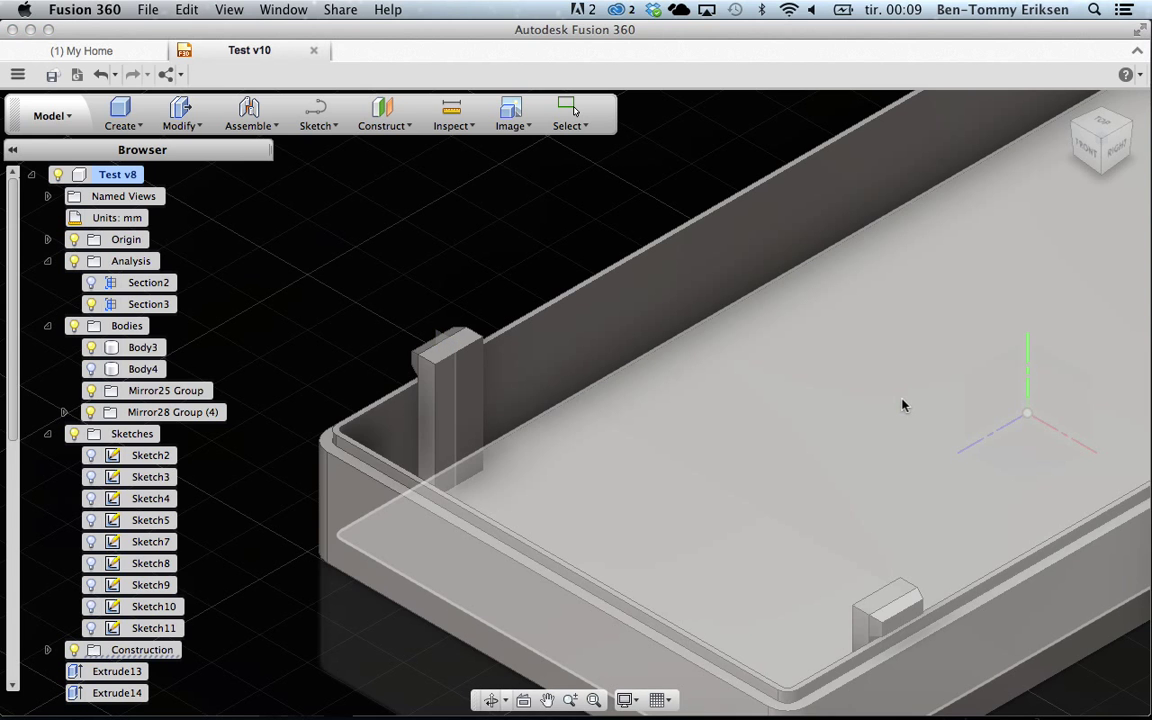
# - Turn the section analyses back on and locate Section4 in the browser
pyautogui.click(379, 401)
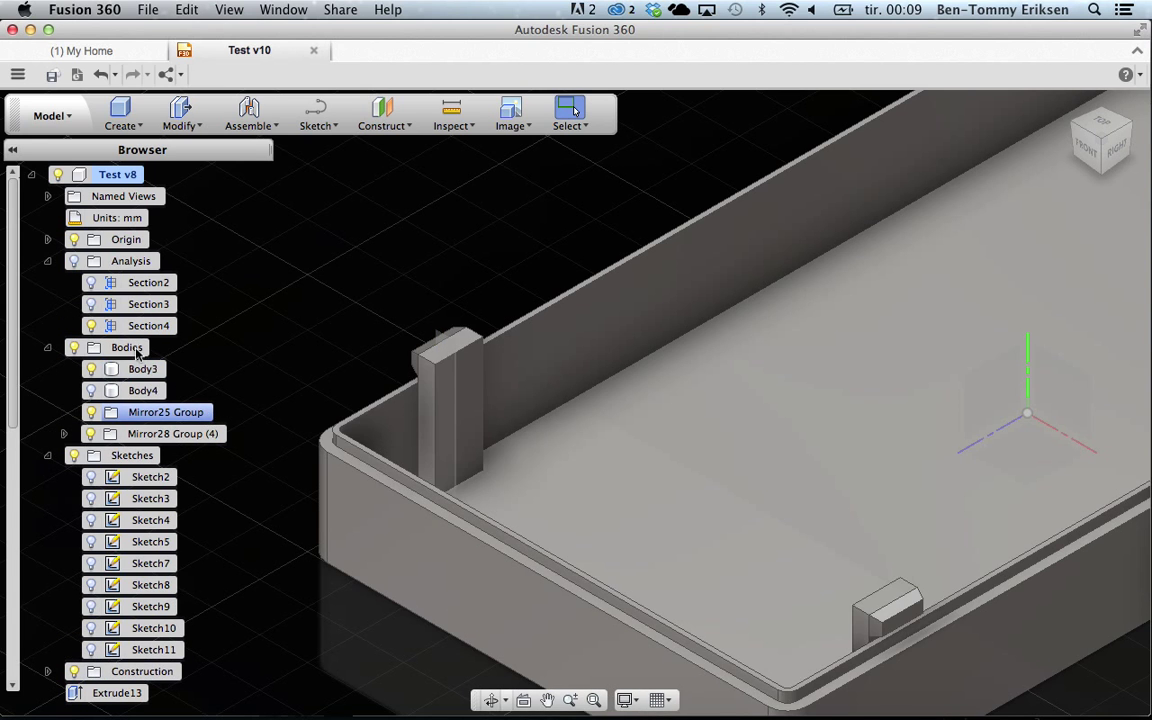
pyautogui.click(72, 262)
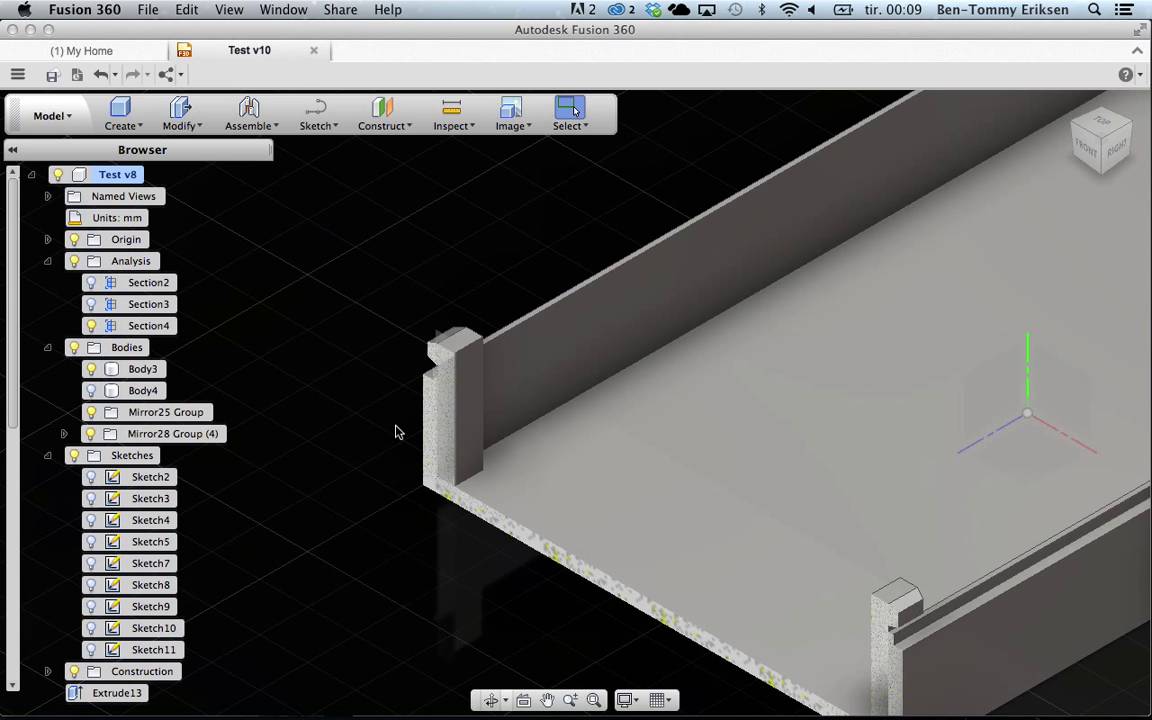
pyautogui.keyDown('shift'); pyautogui.scroll(3, 527, 460); pyautogui.keyUp('shift')
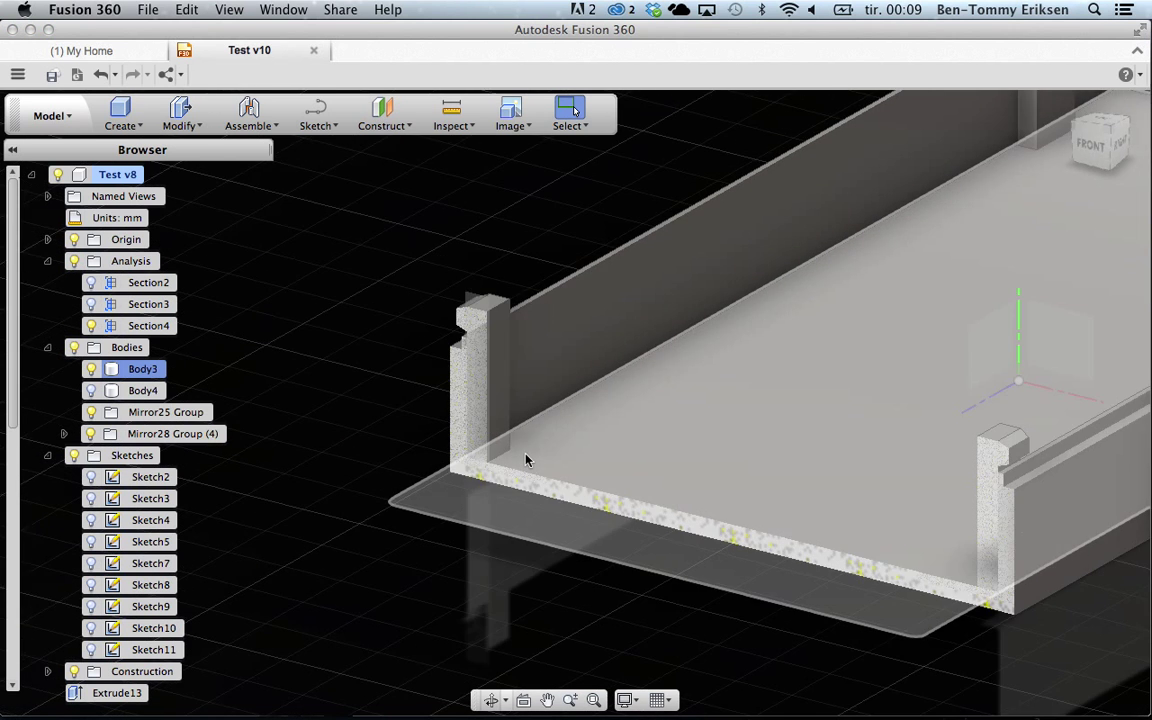
pyautogui.keyDown('shift'); pyautogui.scroll(3, 527, 460); pyautogui.keyUp('shift')
pyautogui.keyDown('shift'); pyautogui.scroll(3, 527, 460); pyautogui.keyUp('shift')
pyautogui.keyDown('shift'); pyautogui.scroll(3, 527, 460); pyautogui.keyUp('shift')
pyautogui.keyDown('shift'); pyautogui.scroll(3, 527, 460); pyautogui.keyUp('shift')
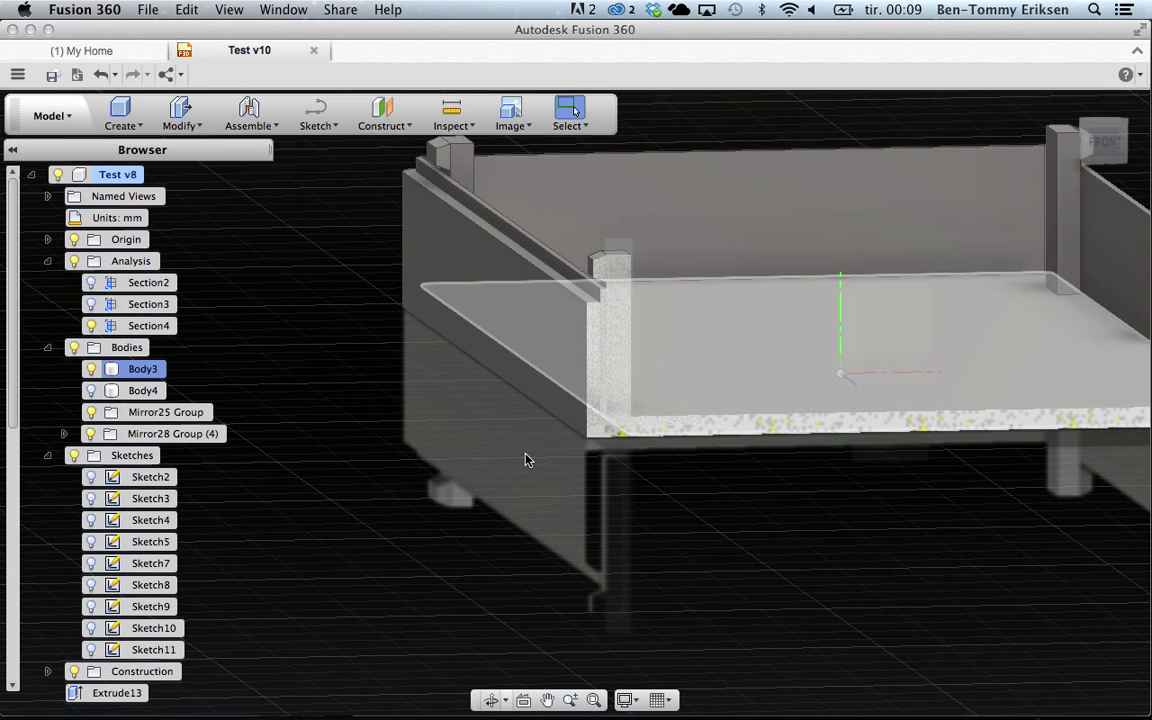
pyautogui.keyDown('shift'); pyautogui.scroll(2, 527, 460); pyautogui.keyUp('shift')
pyautogui.keyDown('shift'); pyautogui.scroll(3, 527, 460); pyautogui.keyUp('shift')
pyautogui.keyDown('shift'); pyautogui.scroll(3, 527, 460); pyautogui.keyUp('shift')
pyautogui.keyDown('shift'); pyautogui.scroll(3, 527, 460); pyautogui.keyUp('shift')
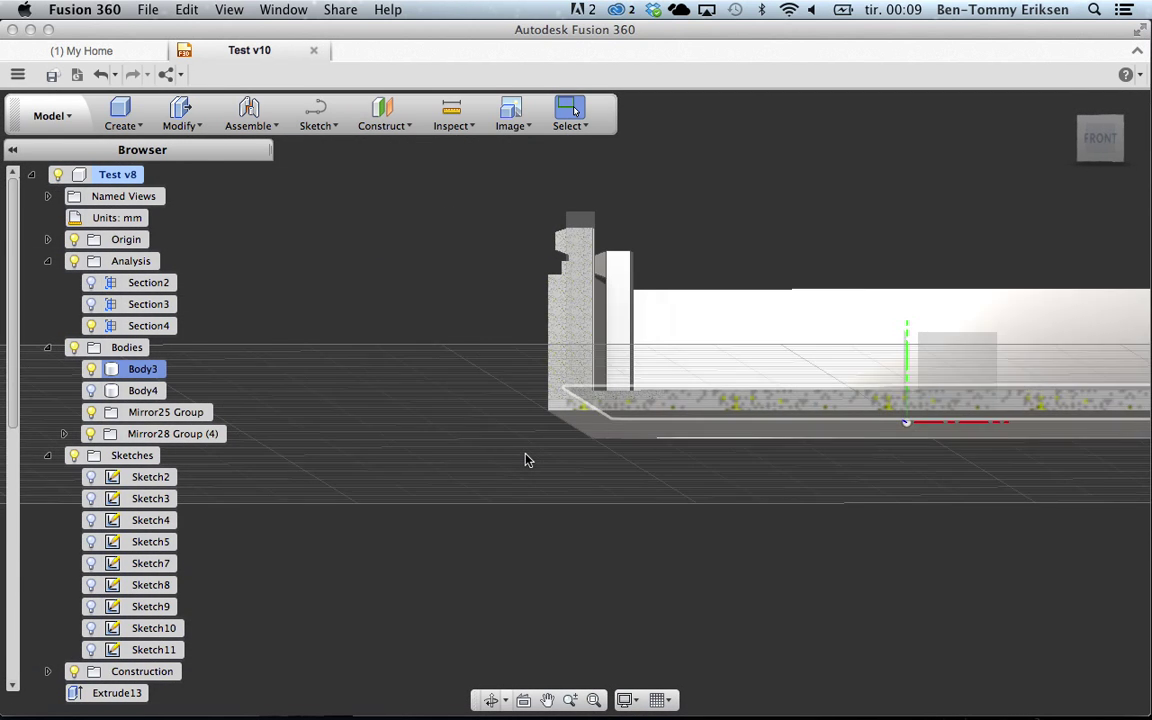
pyautogui.keyDown('shift'); pyautogui.scroll(2, 527, 460); pyautogui.keyUp('shift')
pyautogui.keyDown('shift'); pyautogui.scroll(3, 527, 460); pyautogui.keyUp('shift')
pyautogui.keyDown('shift'); pyautogui.scroll(3, 527, 460); pyautogui.keyUp('shift')
pyautogui.keyDown('shift'); pyautogui.scroll(2, 527, 460); pyautogui.keyUp('shift')
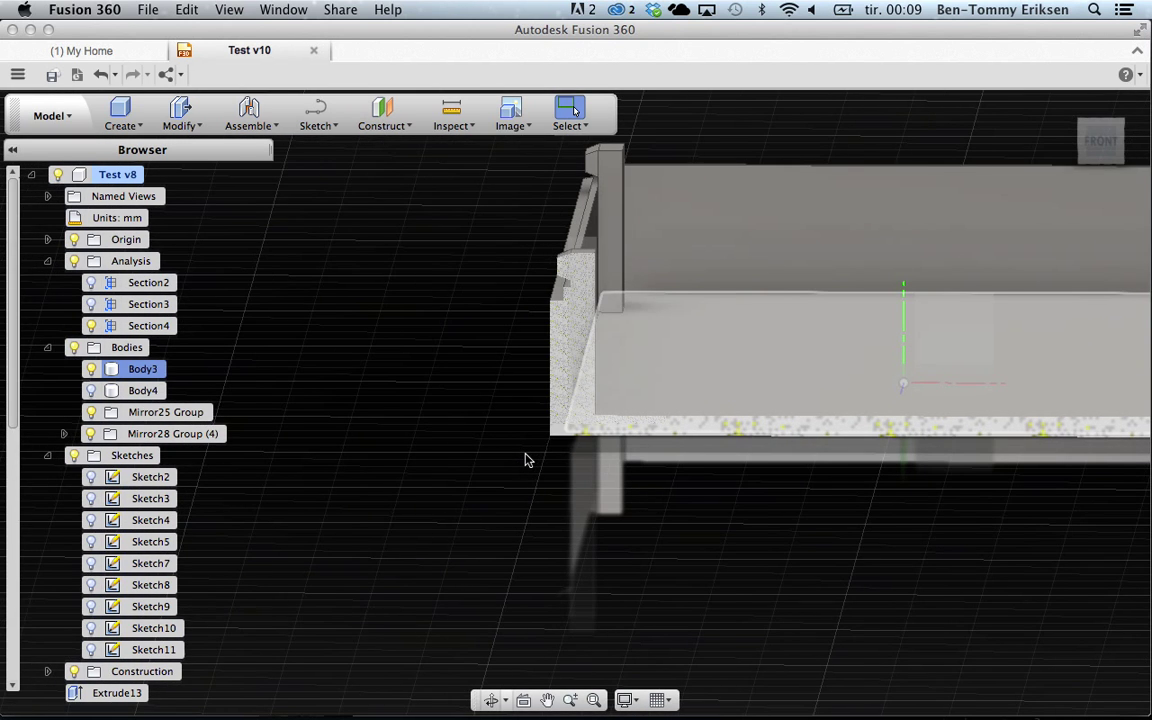
pyautogui.keyDown('shift'); pyautogui.scroll(3, 527, 460); pyautogui.keyUp('shift')
pyautogui.keyDown('shift'); pyautogui.scroll(1, 527, 460); pyautogui.keyUp('shift')
pyautogui.keyDown('shift'); pyautogui.scroll(3, 527, 460); pyautogui.keyUp('shift')
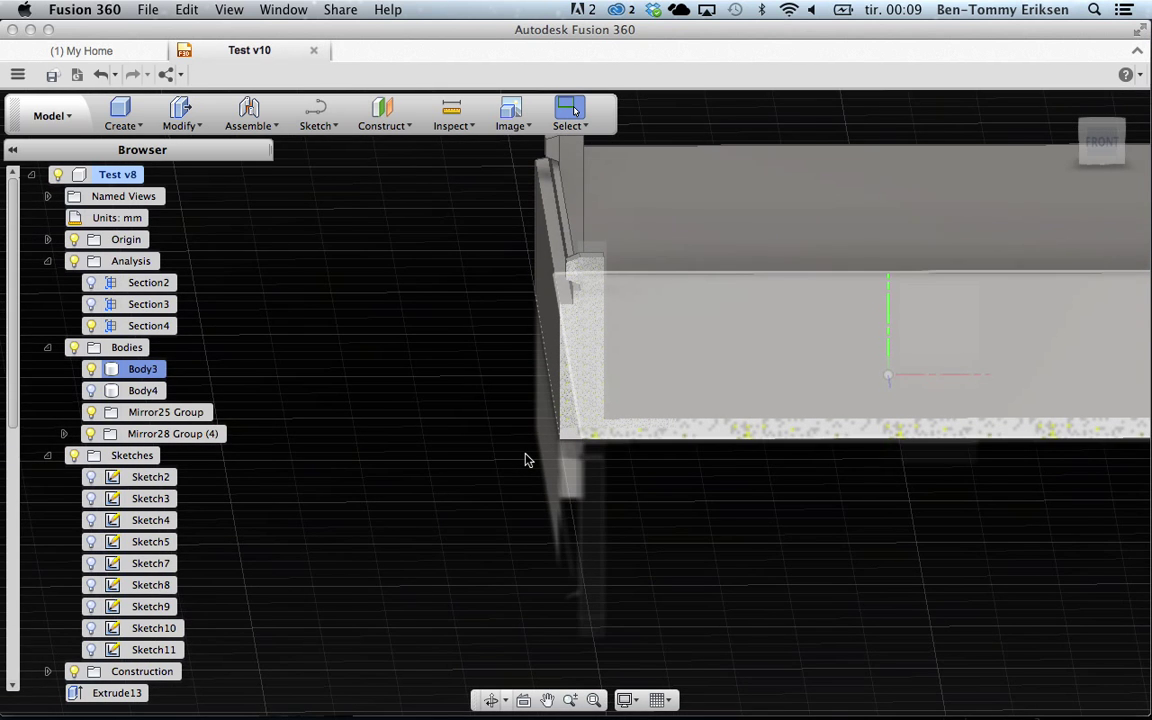
pyautogui.click(160, 325)
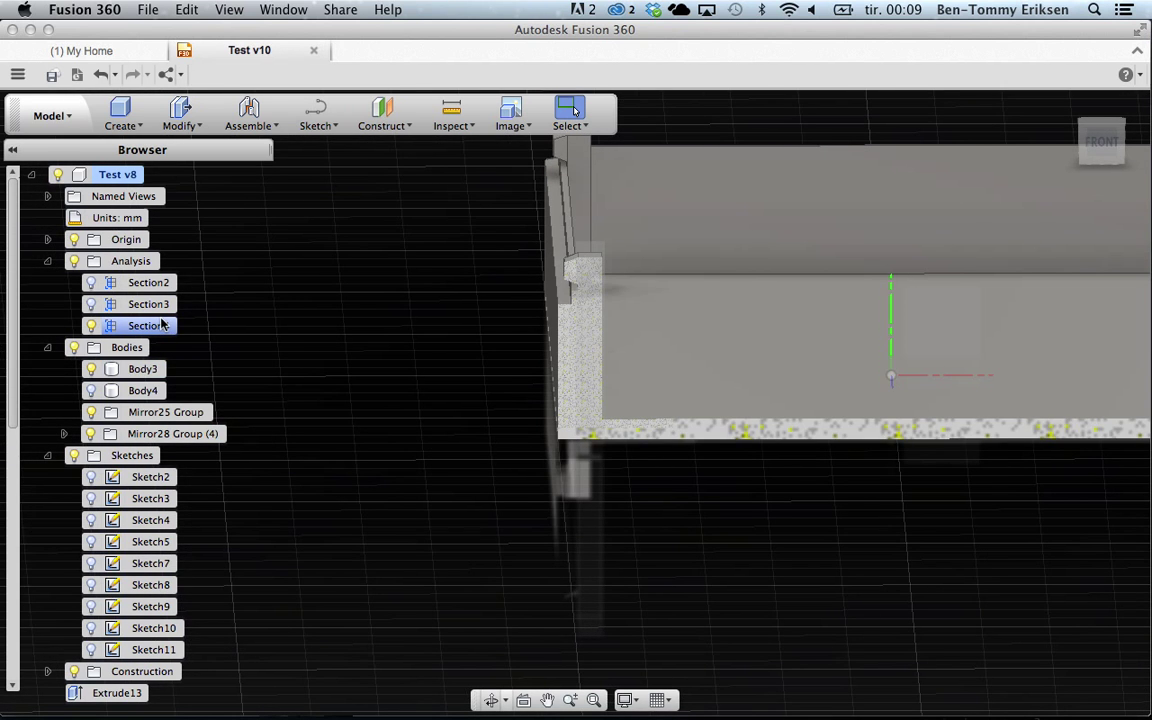
pyautogui.press('Escape')
# - Hide Mirror25 Group, Mirror28 Group and Body3, show Body4, and return home
pyautogui.click(93, 417)
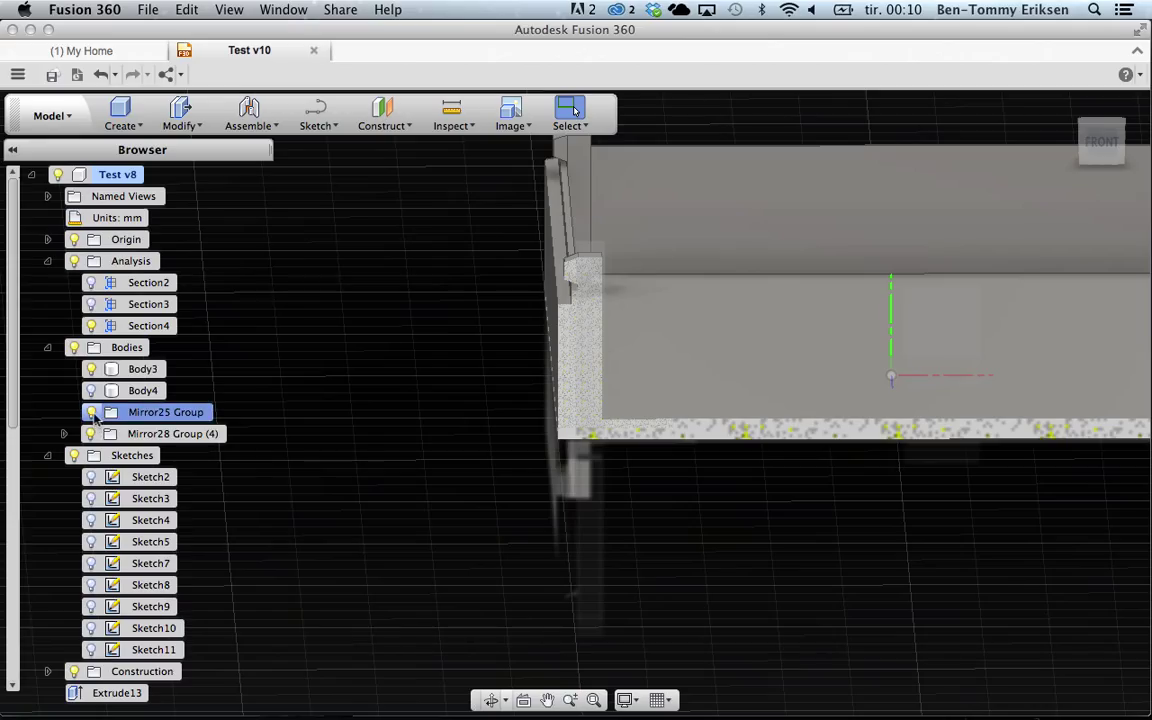
pyautogui.click(92, 414)
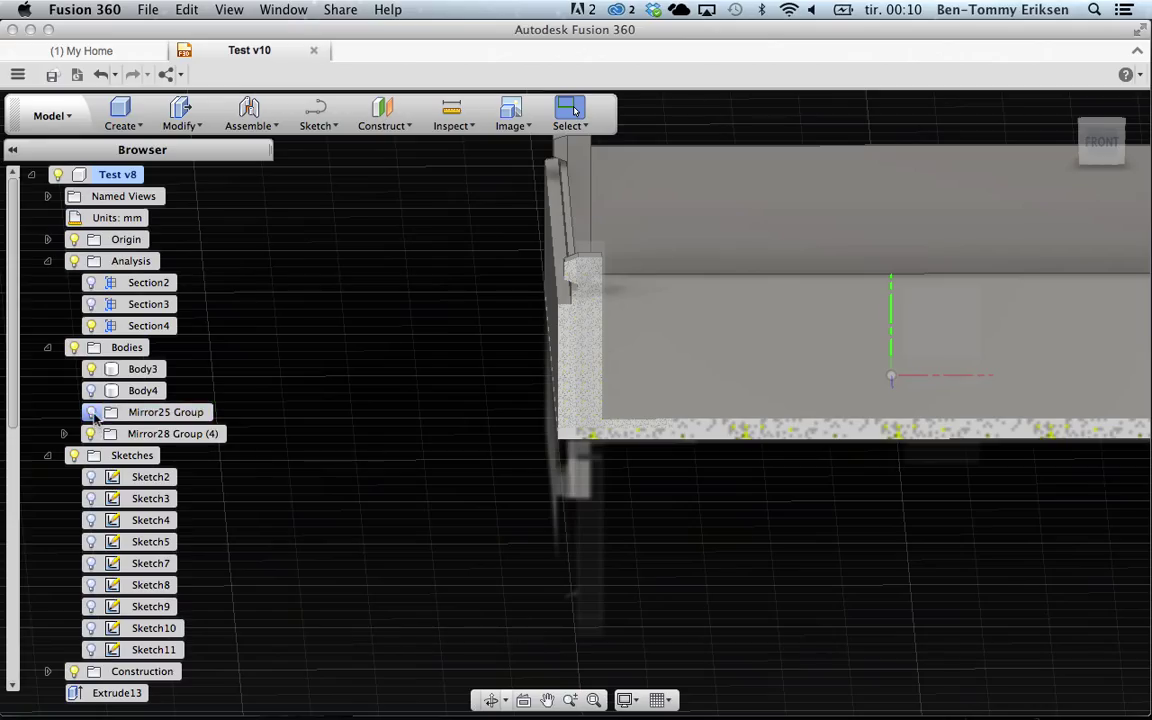
pyautogui.click(92, 434)
pyautogui.click(92, 369)
pyautogui.click(92, 369)
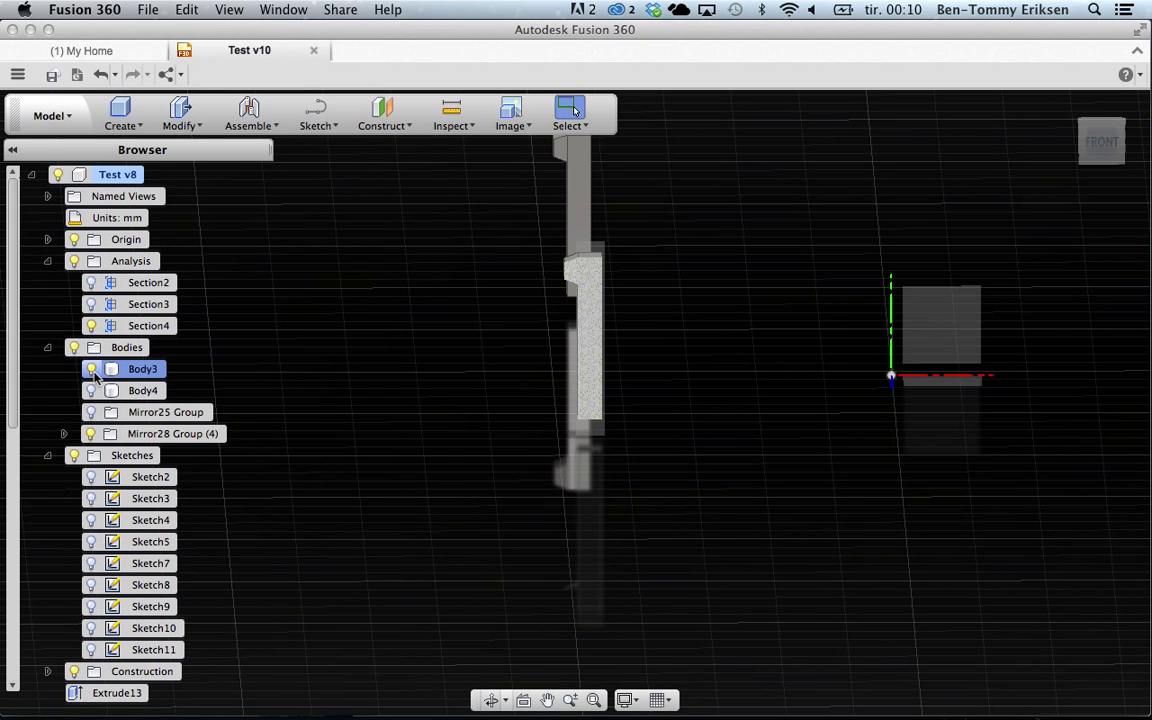
pyautogui.click(92, 391)
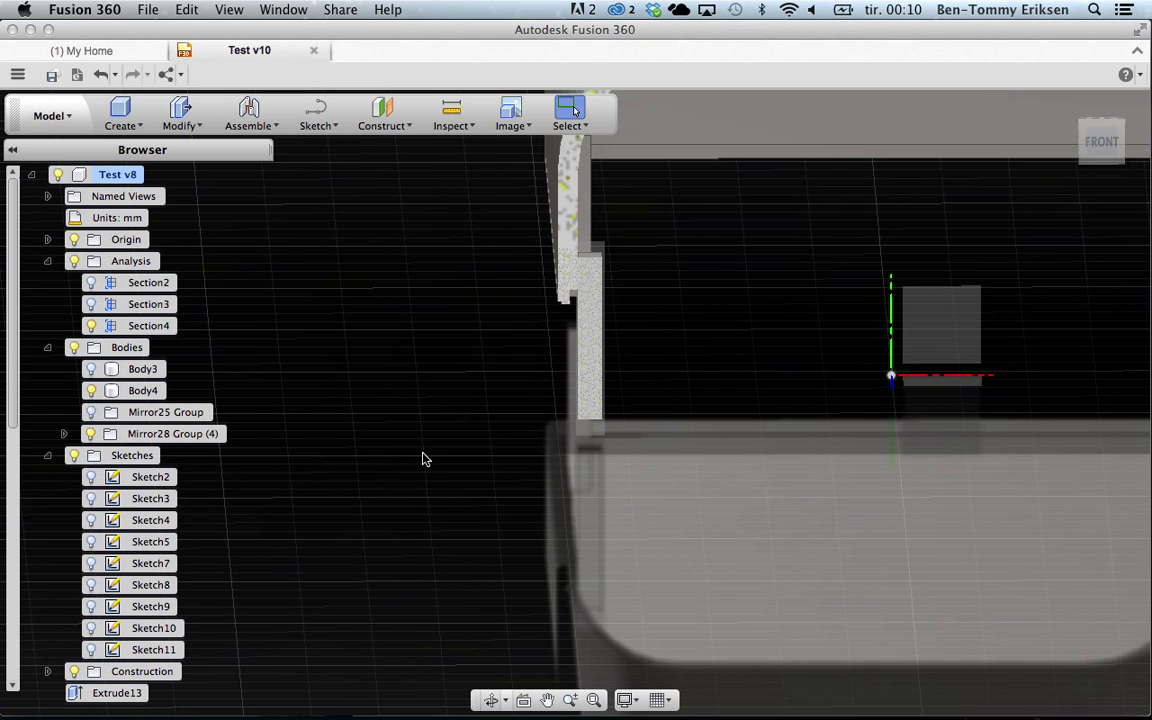
pyautogui.press('F6')
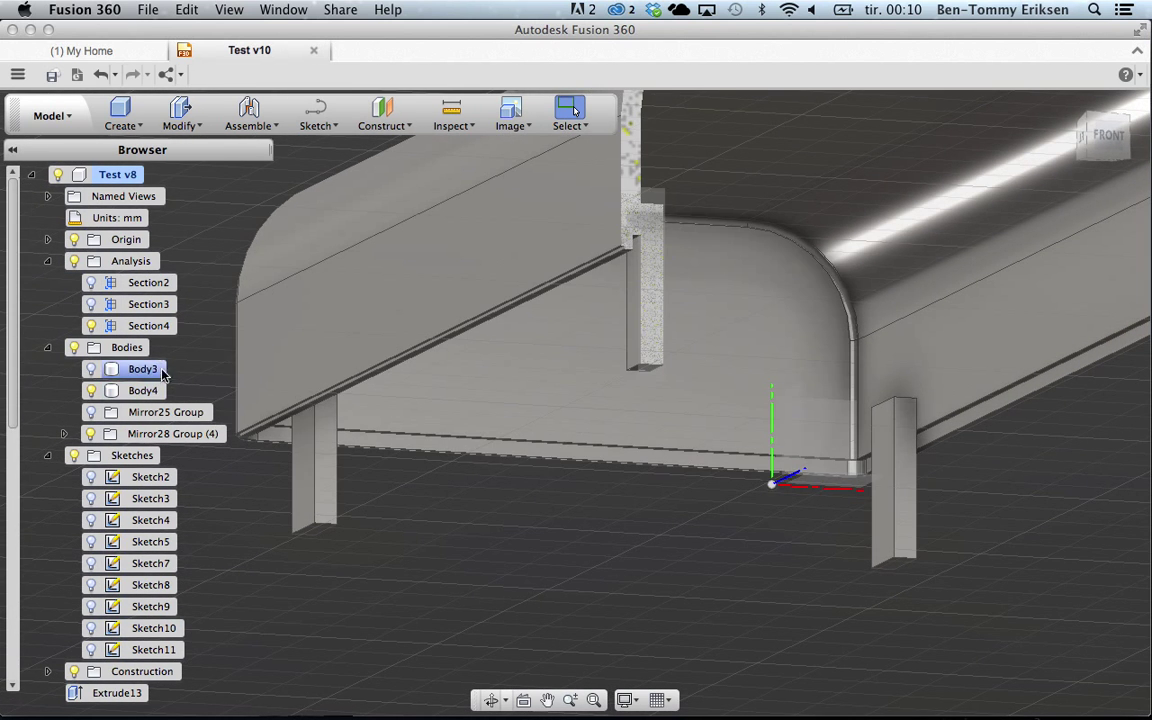
# - Start a Combine with Body4 as target and the four posts as tool bodies
pyautogui.click(127, 128)
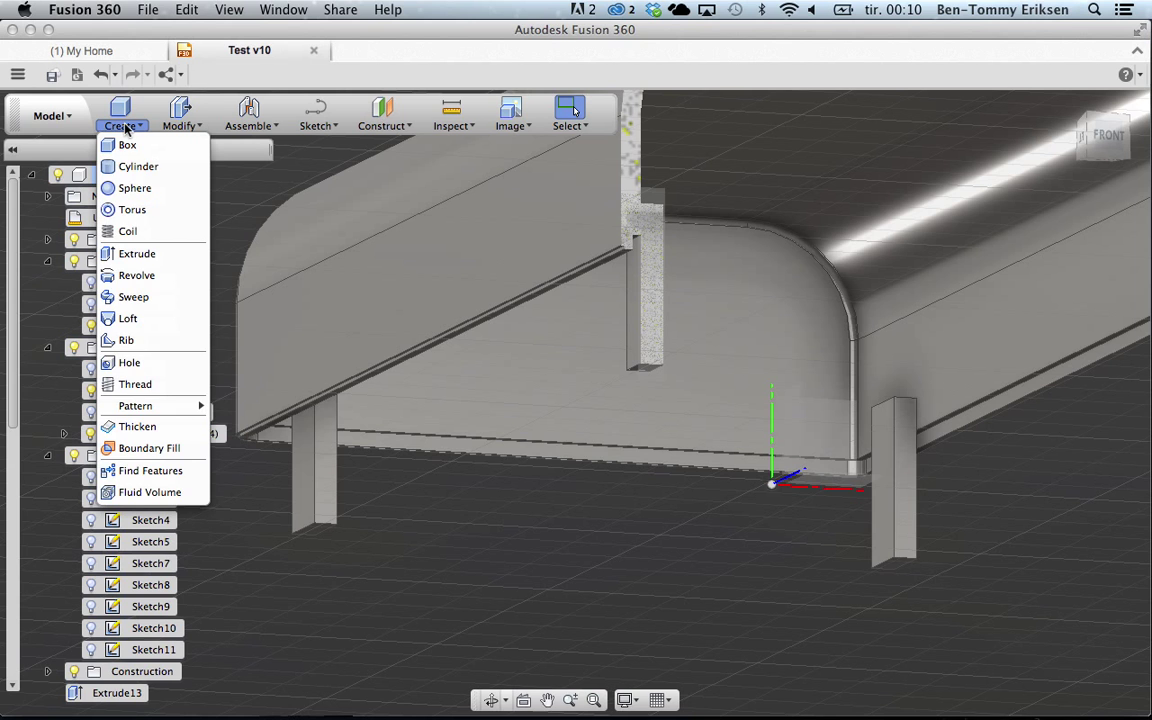
pyautogui.click(181, 125)
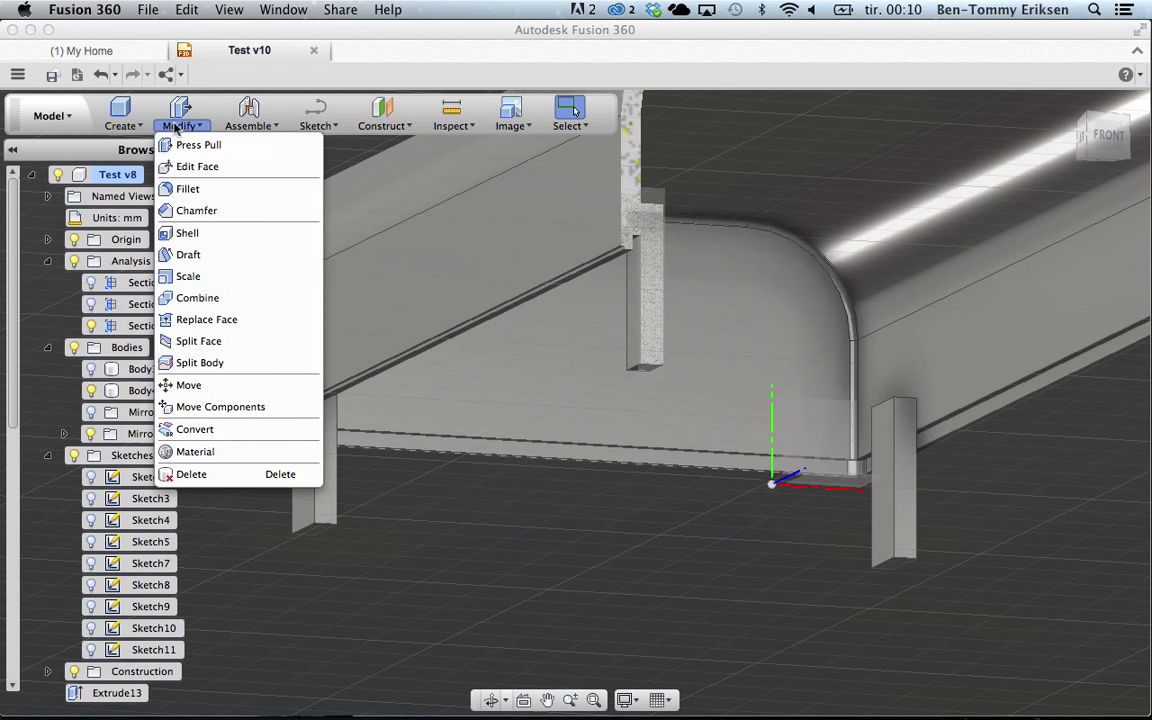
pyautogui.click(200, 300)
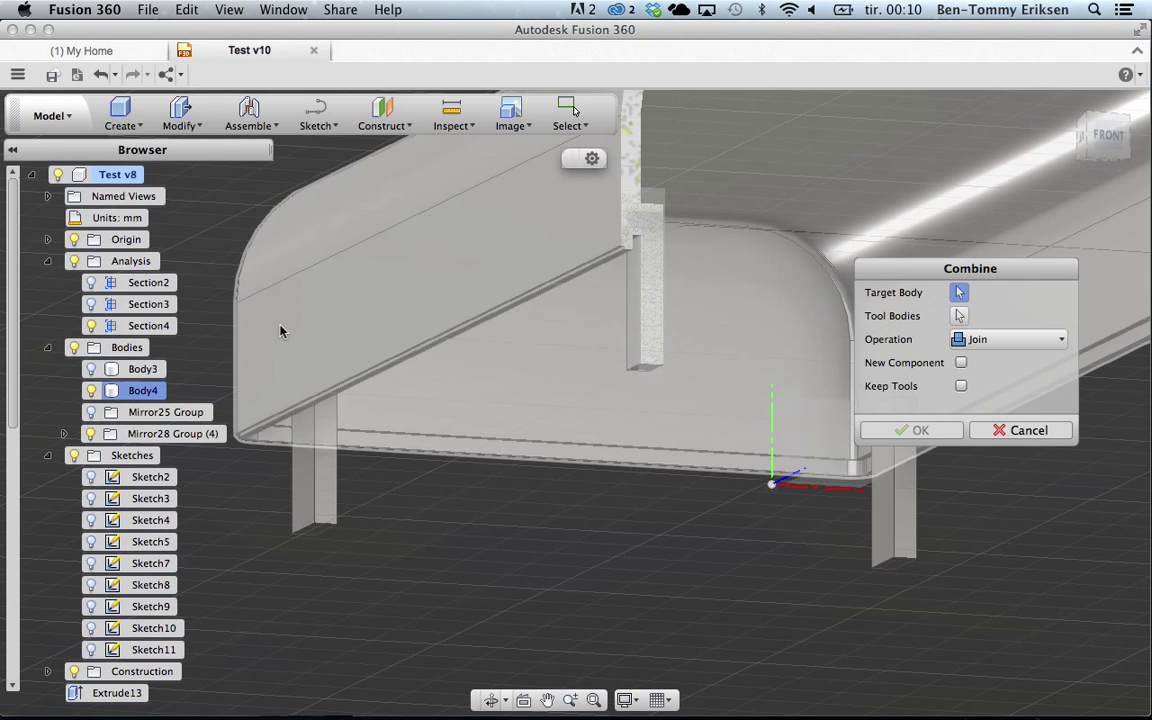
pyautogui.click(281, 330)
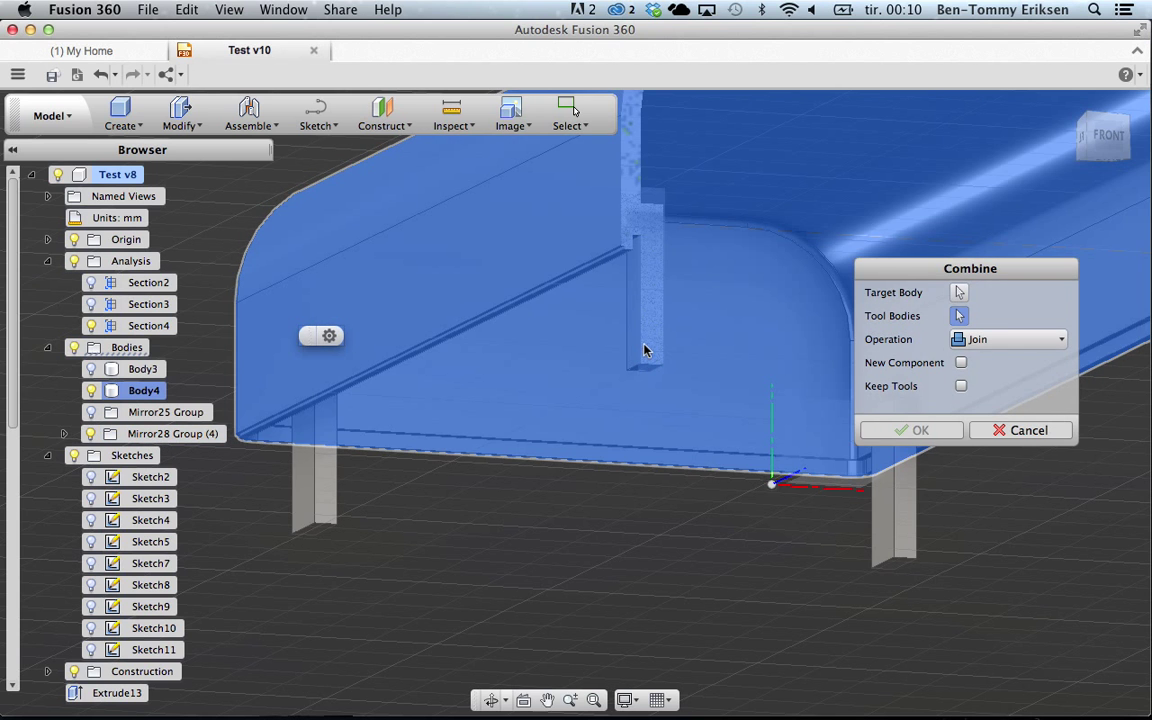
pyautogui.click(645, 350)
pyautogui.click(320, 495)
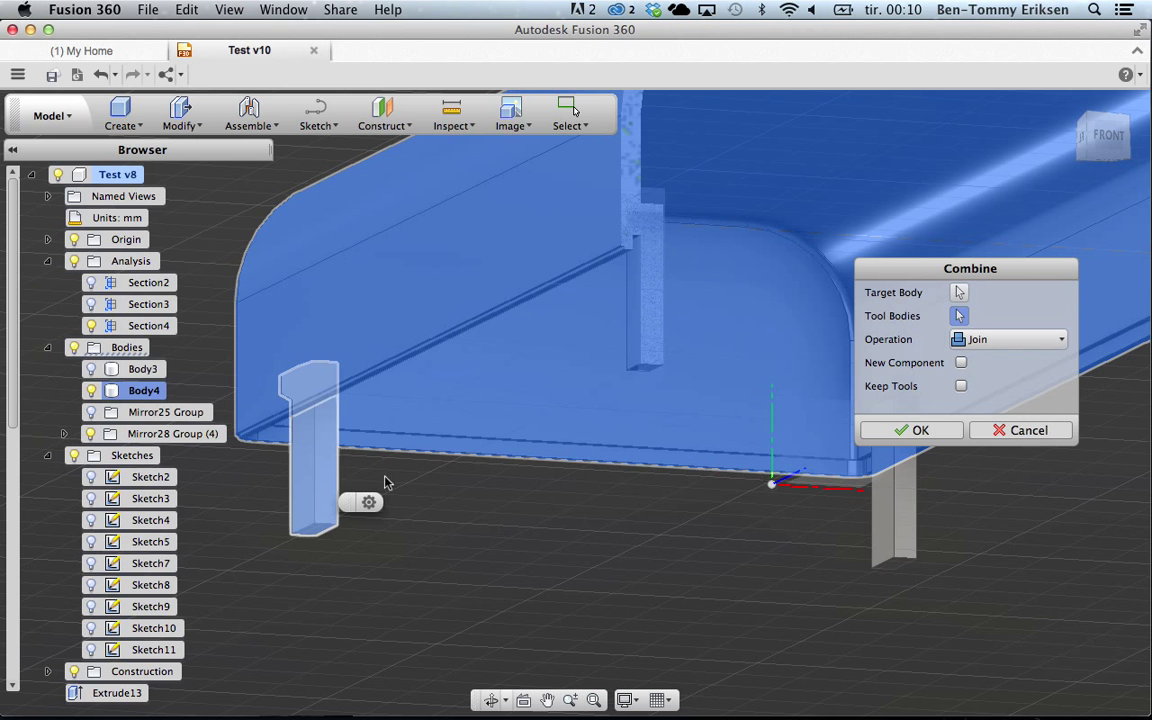
pyautogui.click(909, 527)
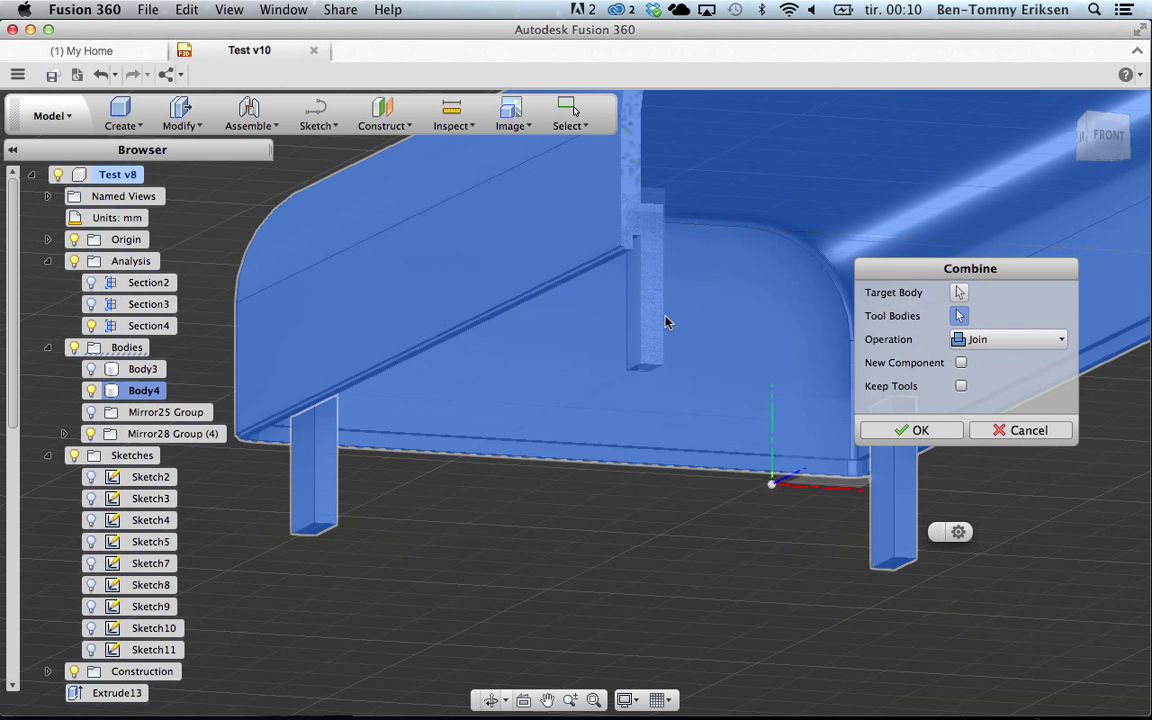
pyautogui.moveTo(598, 284)
pyautogui.keyDown('shift'); pyautogui.mouseDown(button='middle')
pyautogui.moveTo(668, 322)
pyautogui.moveTo(663, 362)
pyautogui.mouseUp(button='middle'); pyautogui.keyUp('shift')
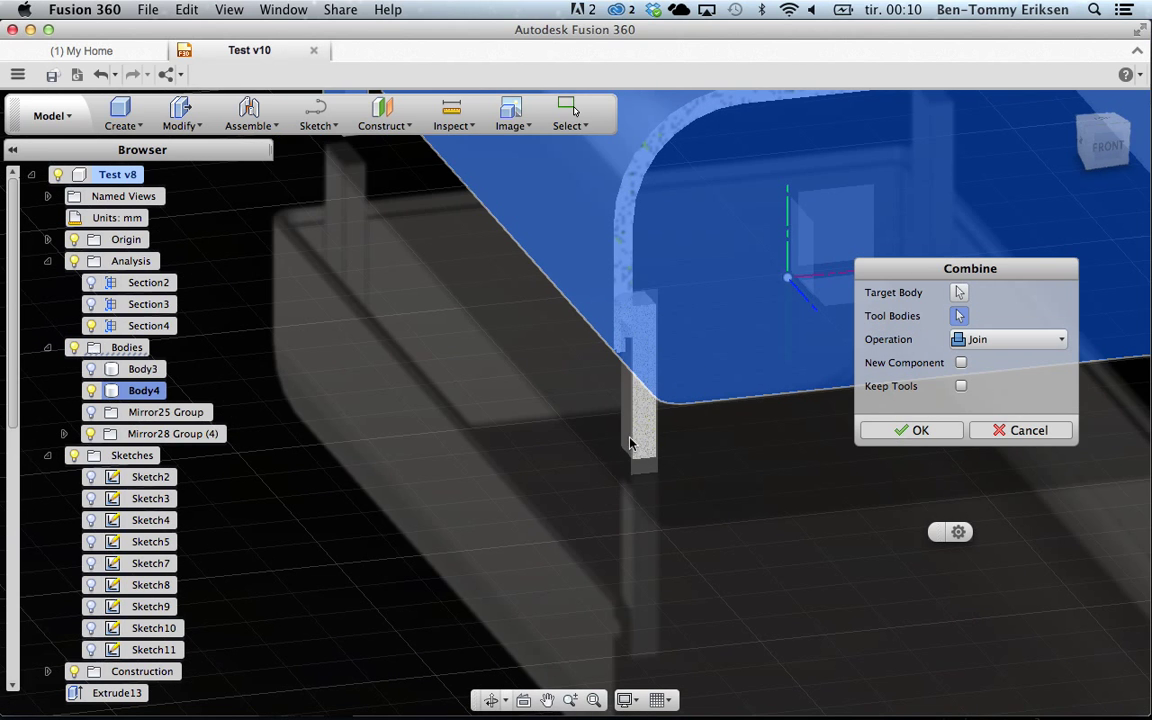
pyautogui.click(628, 437)
pyautogui.keyDown('shift'); pyautogui.moveTo(628, 437); pyautogui.dragTo(638, 465, button='middle'); pyautogui.keyUp('shift')
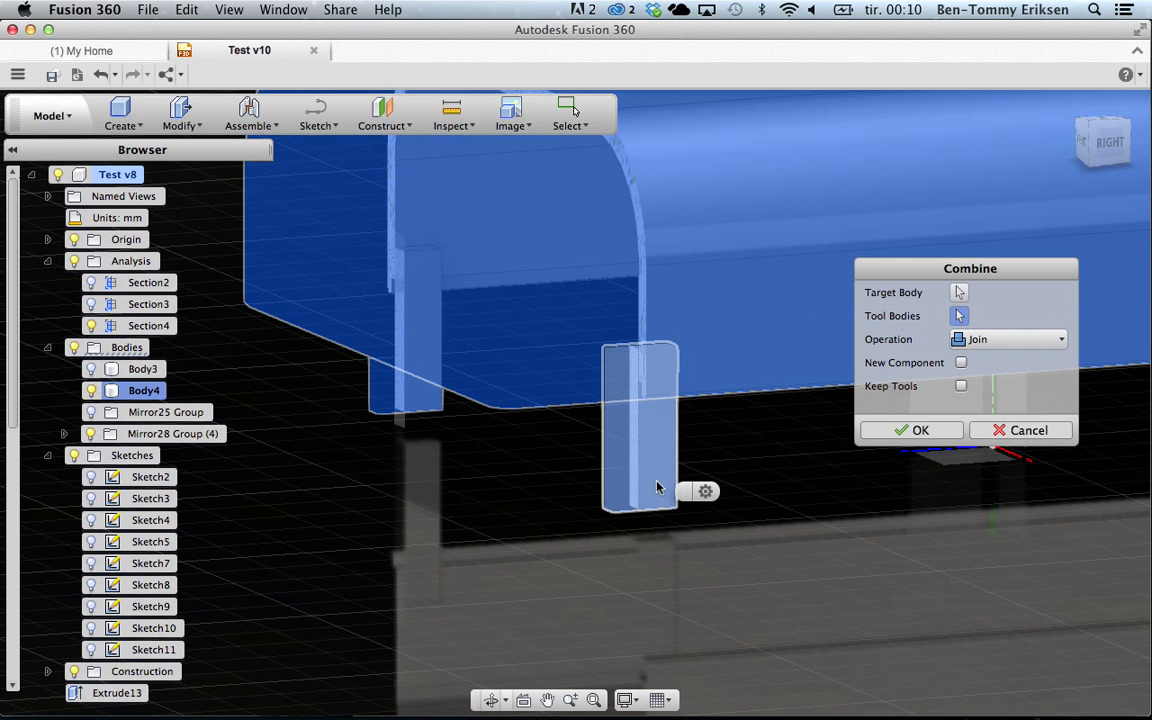
# - Set the combine operation to Cut with Keep Tools and apply it
pyautogui.click(1000, 340)
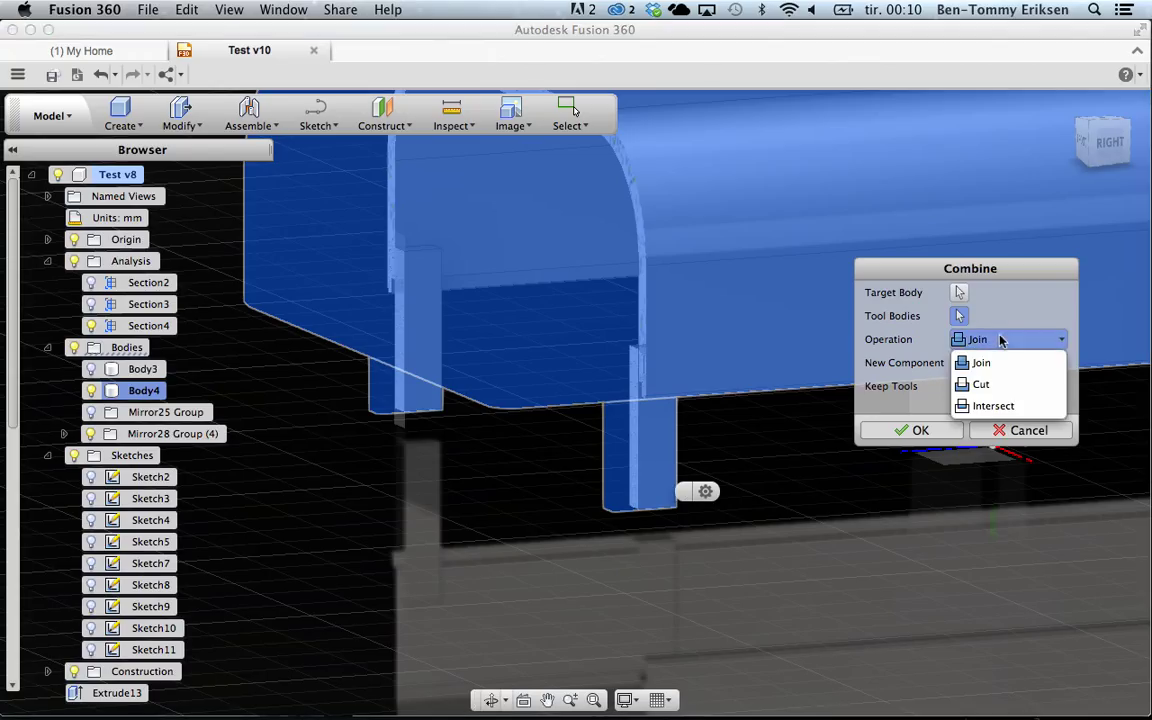
pyautogui.click(982, 384)
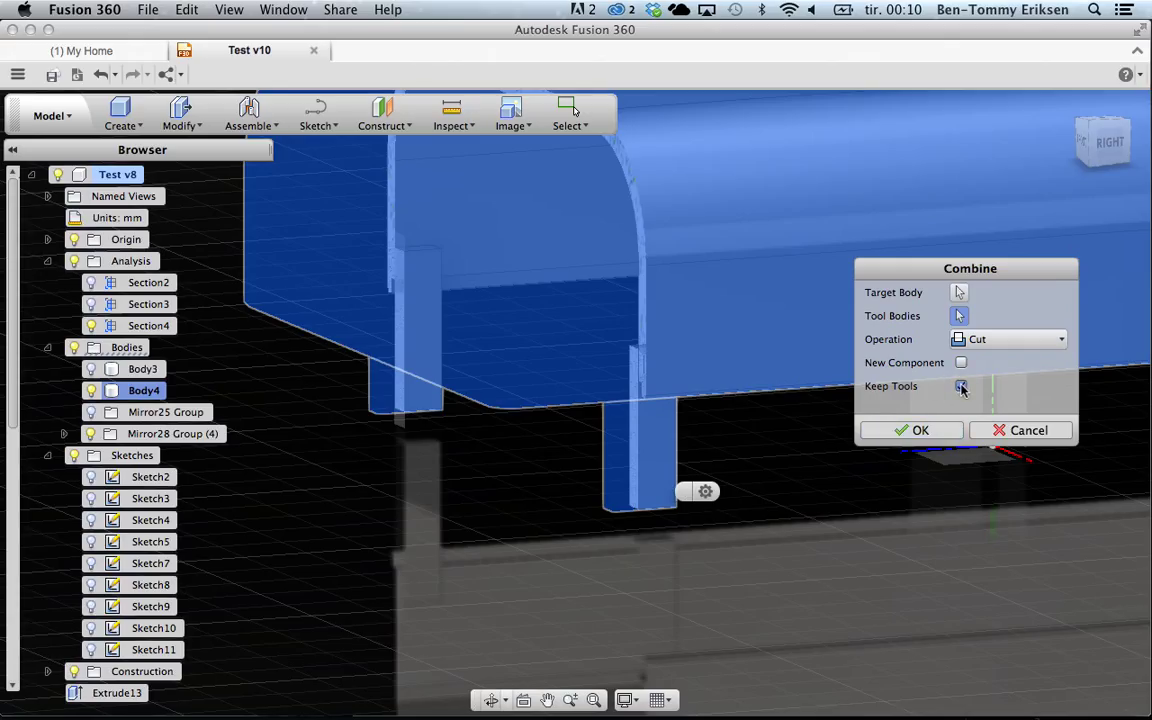
pyautogui.click(920, 432)
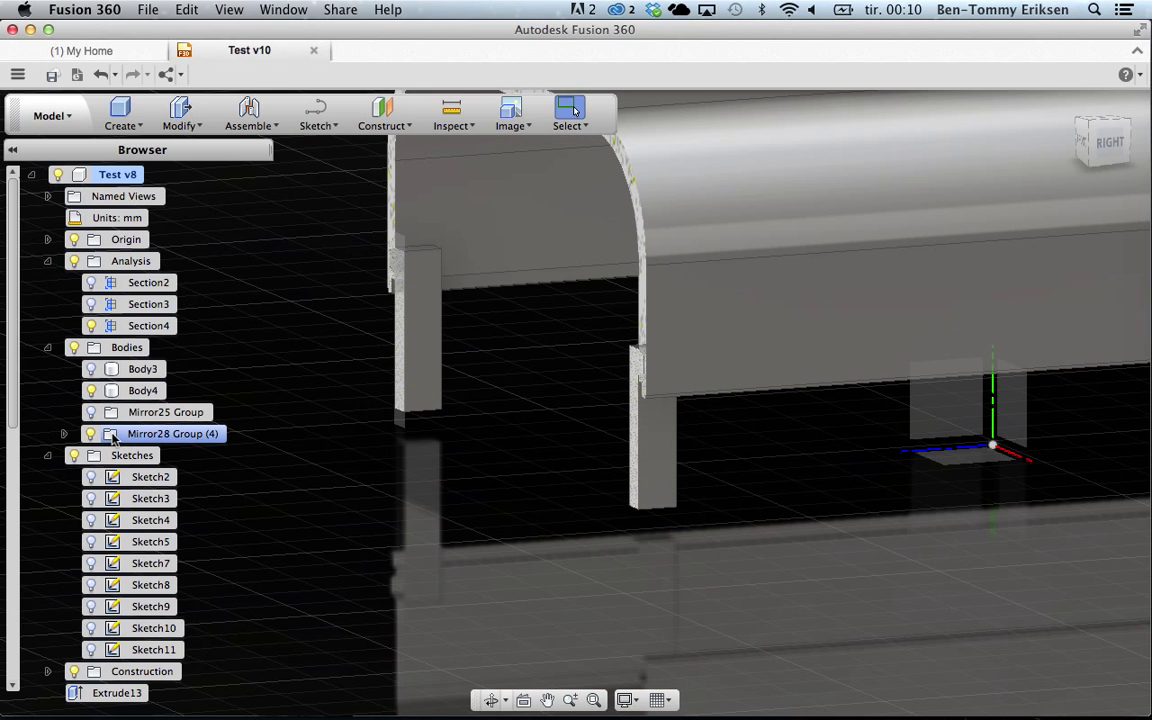
# - Toggle the Mirror28 Group leg bodies off and inspect the long bar body
pyautogui.click(90, 434)
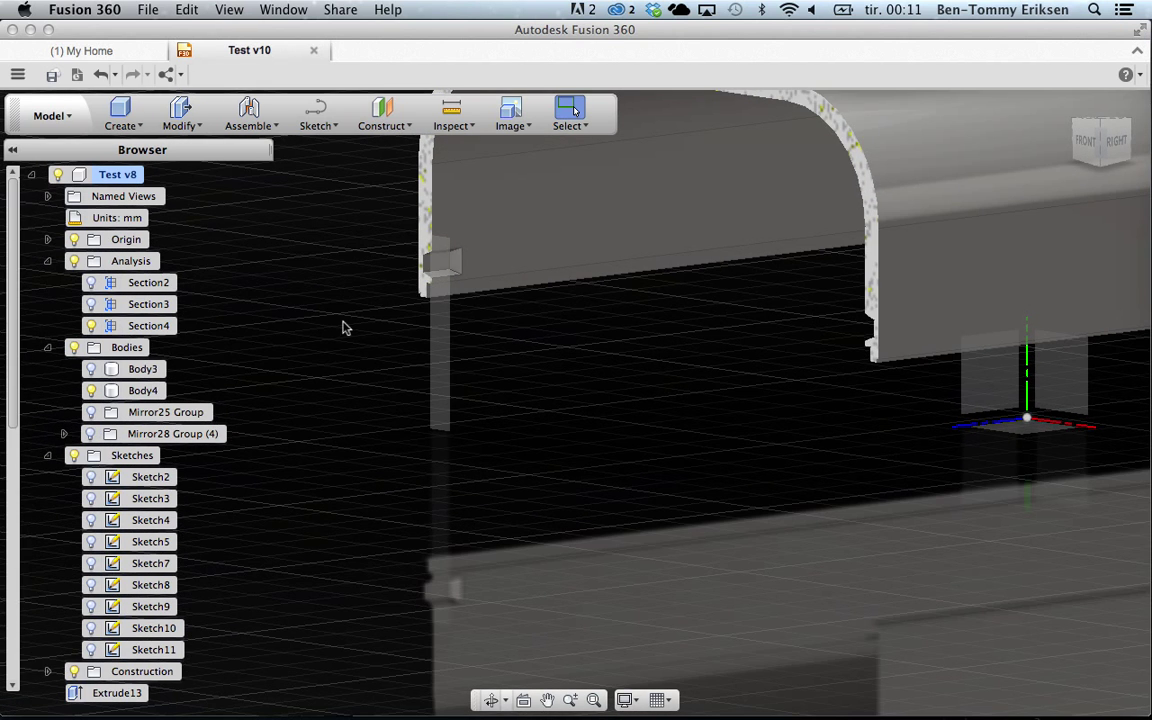
pyautogui.click(522, 283)
pyautogui.click(601, 341)
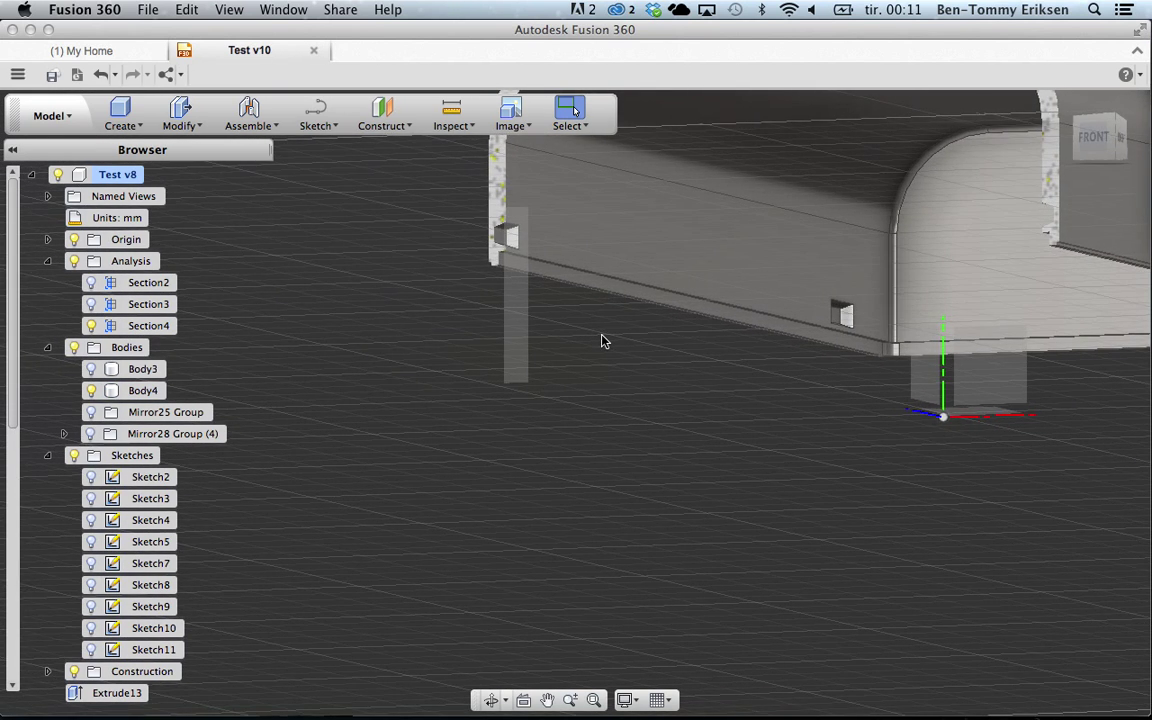
pyautogui.click(90, 434)
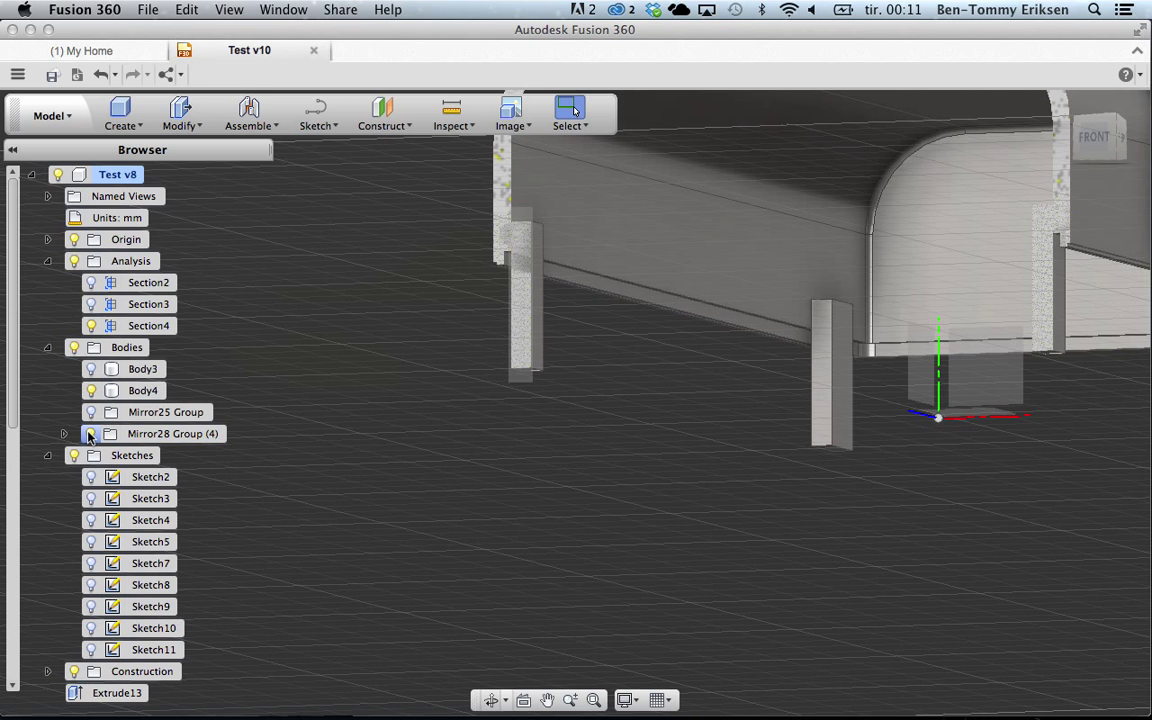
pyautogui.click(90, 434)
# - Show tray Body3 with its legs and posts, keep lid Body4 hidden, and select Body3
pyautogui.click(91, 369)
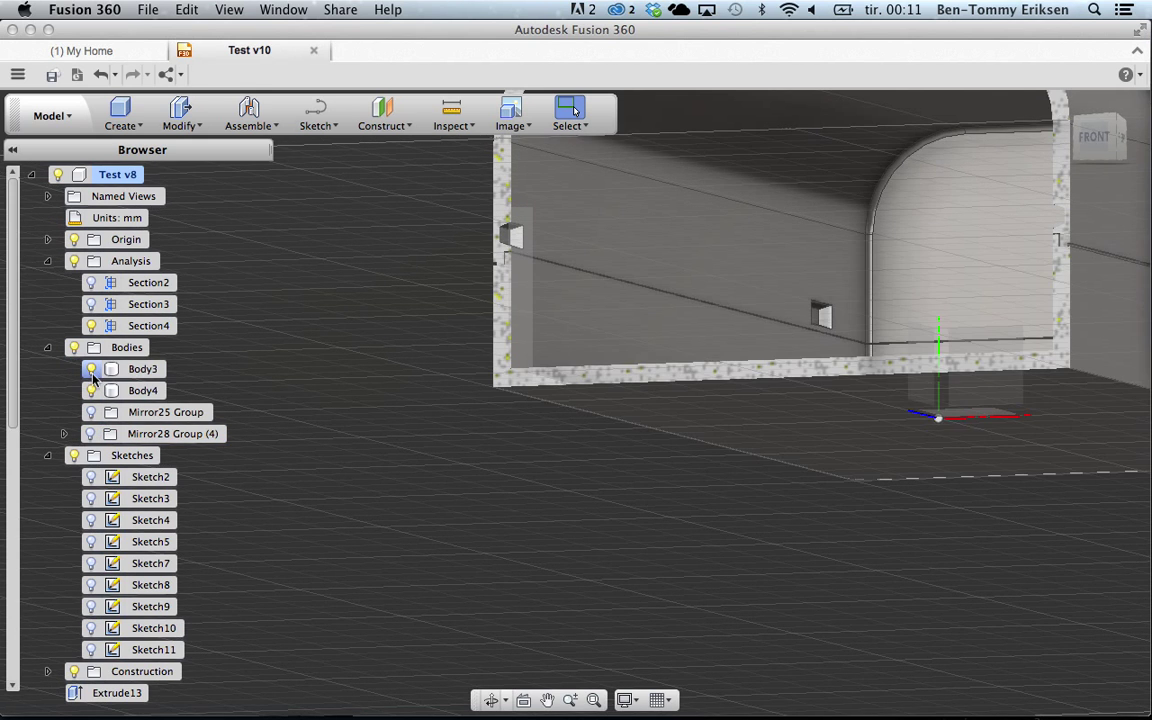
pyautogui.click(91, 391)
pyautogui.click(91, 391)
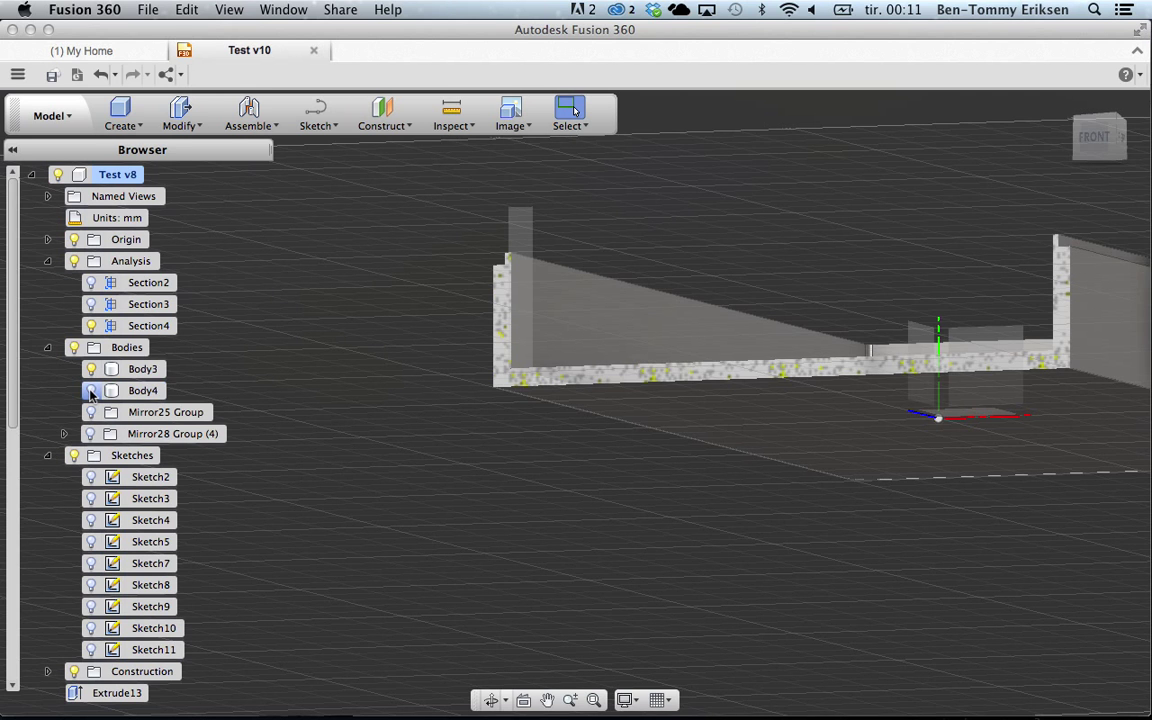
pyautogui.click(91, 434)
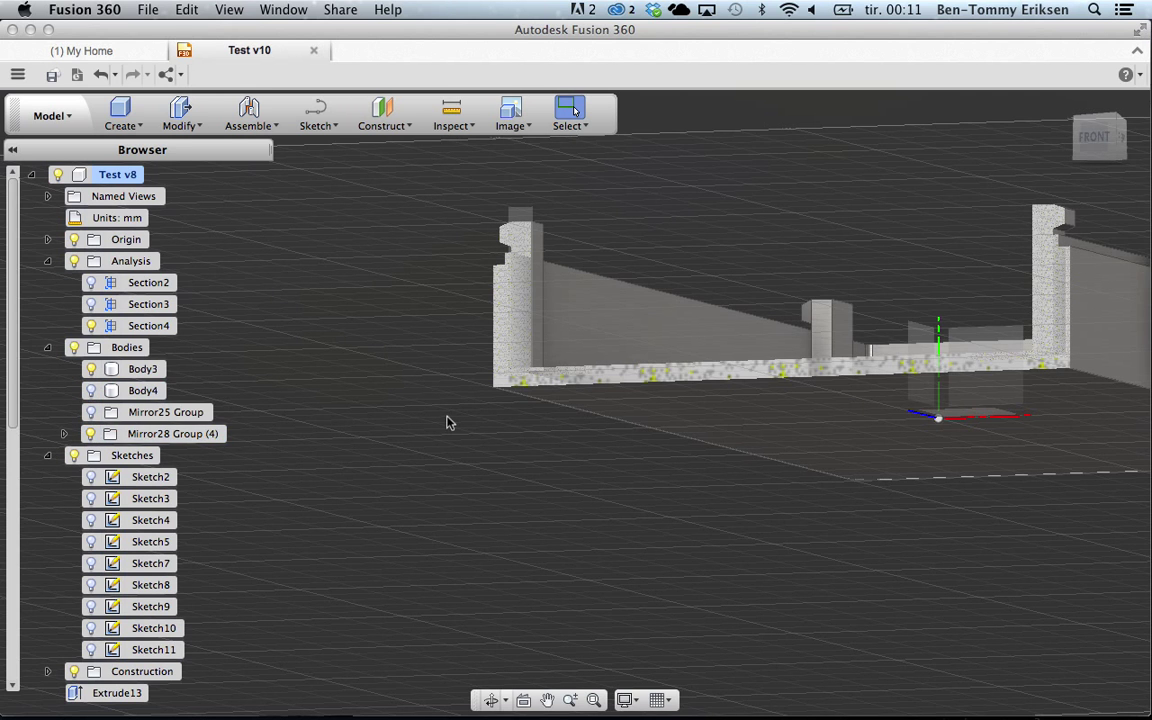
pyautogui.click(604, 330)
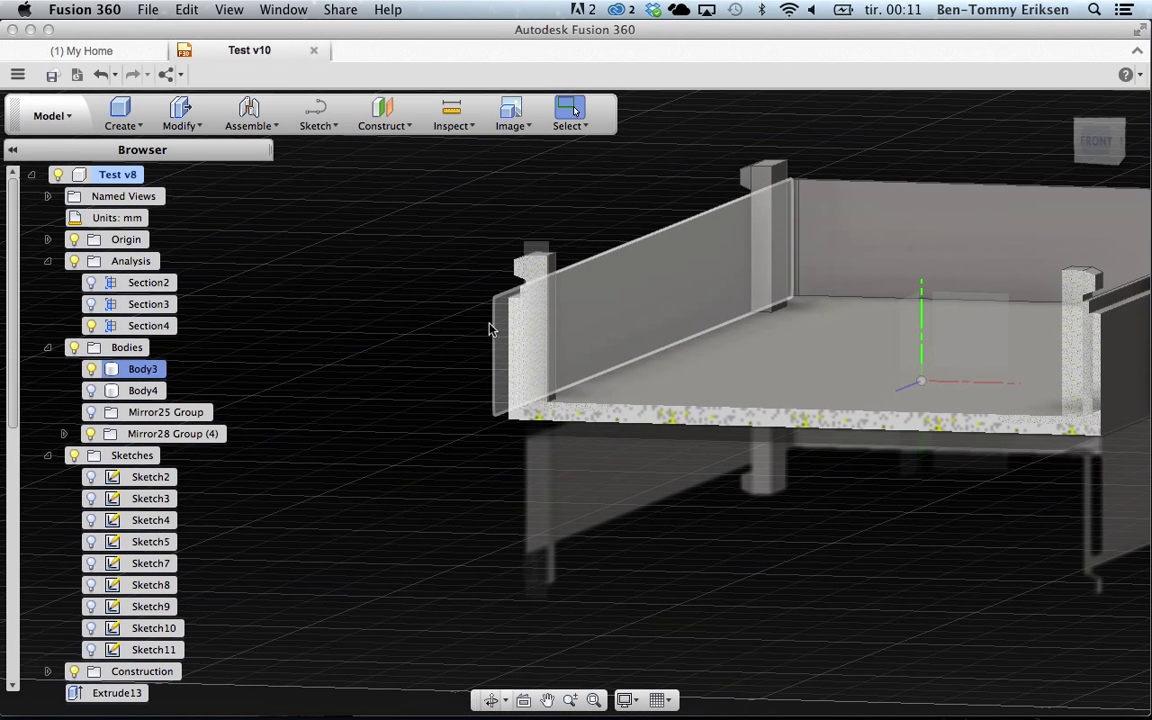
pyautogui.click(181, 120)
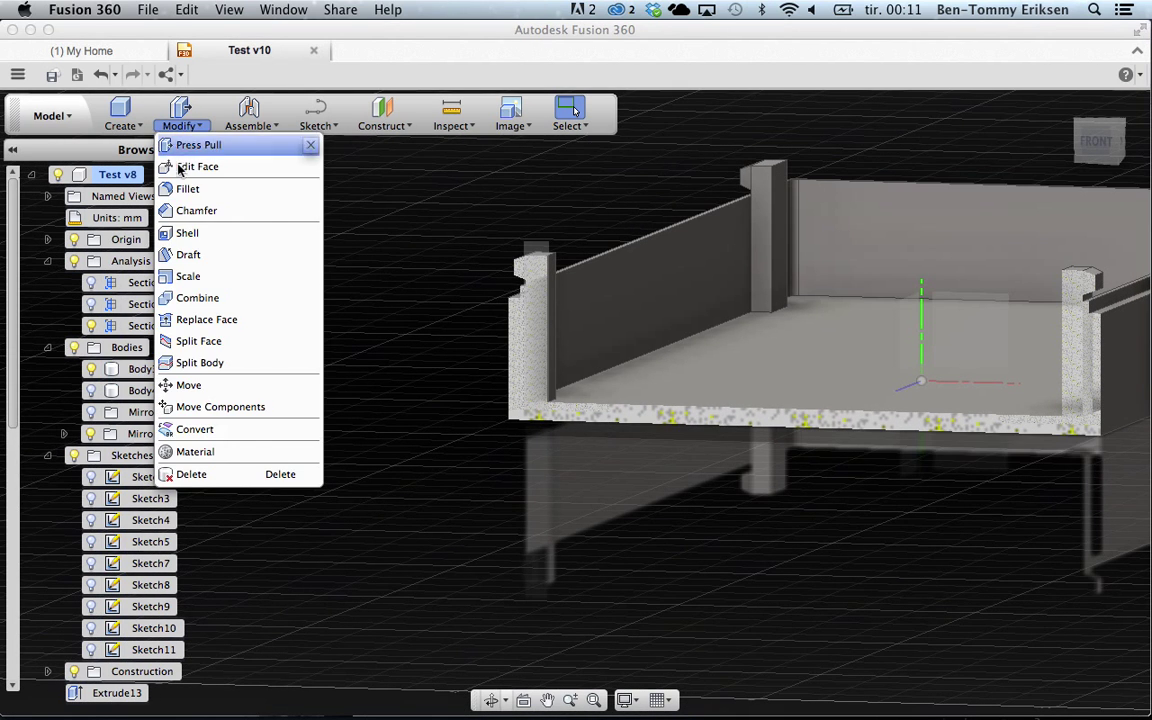
# - Combine with Join, using Body3 as the target and the four corner posts as tool bodies
pyautogui.click(290, 297)
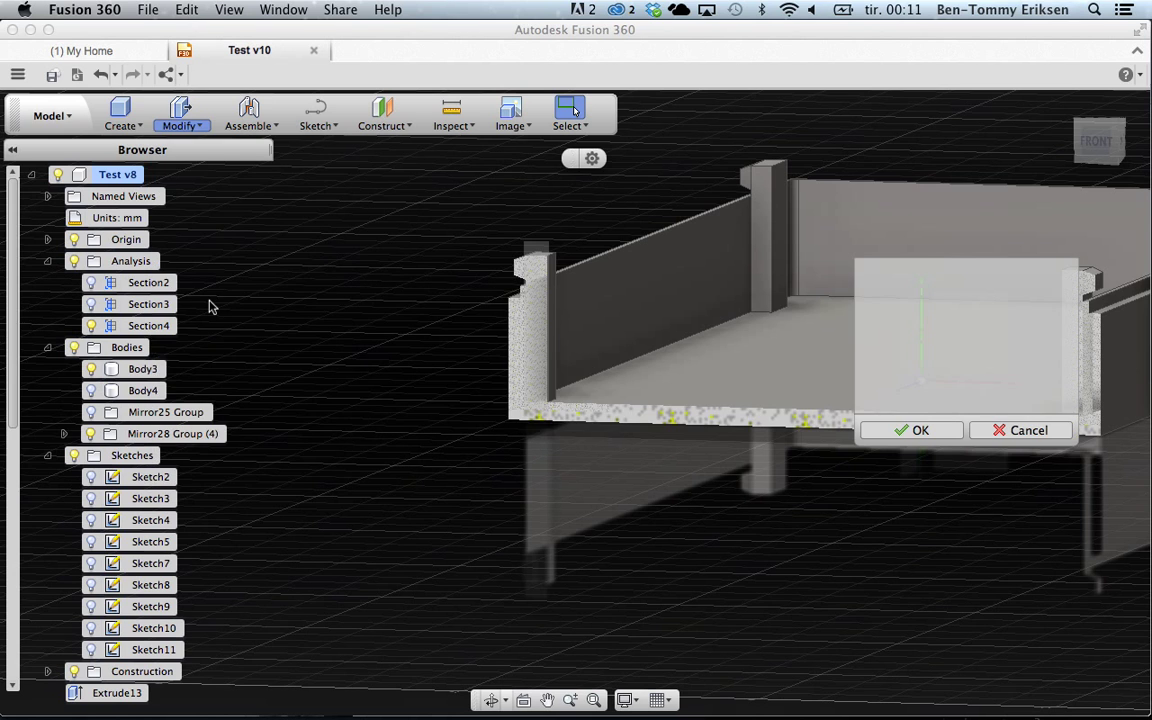
pyautogui.click(145, 370)
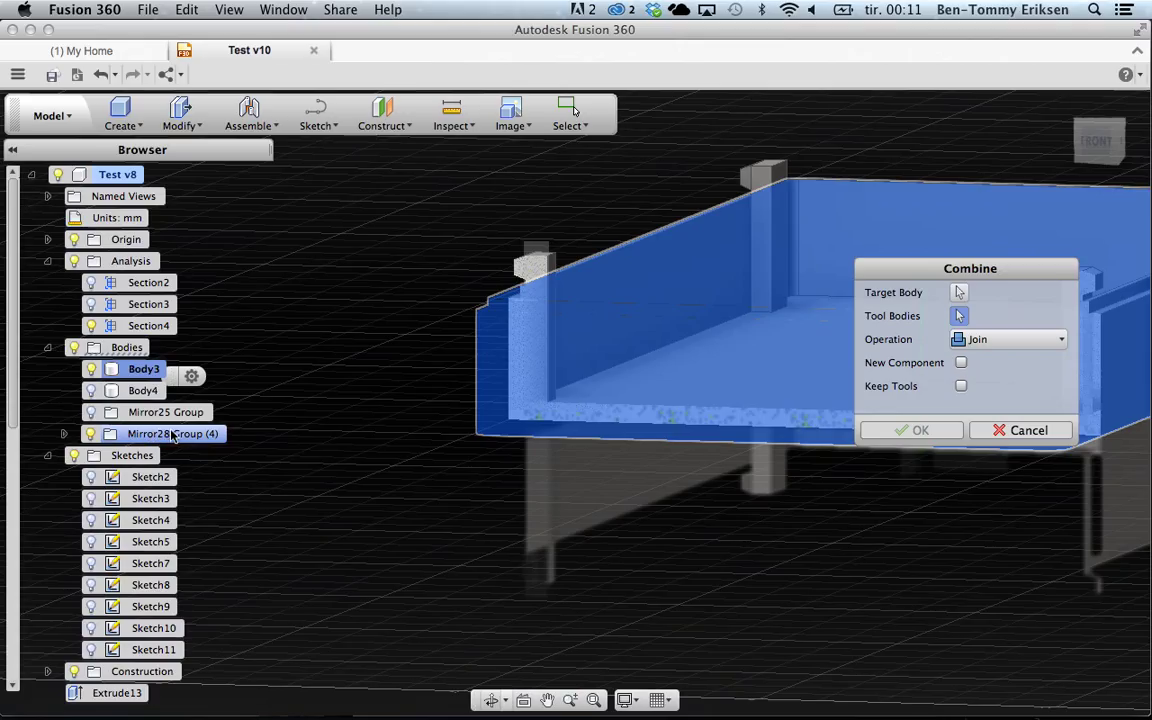
pyautogui.click(548, 265)
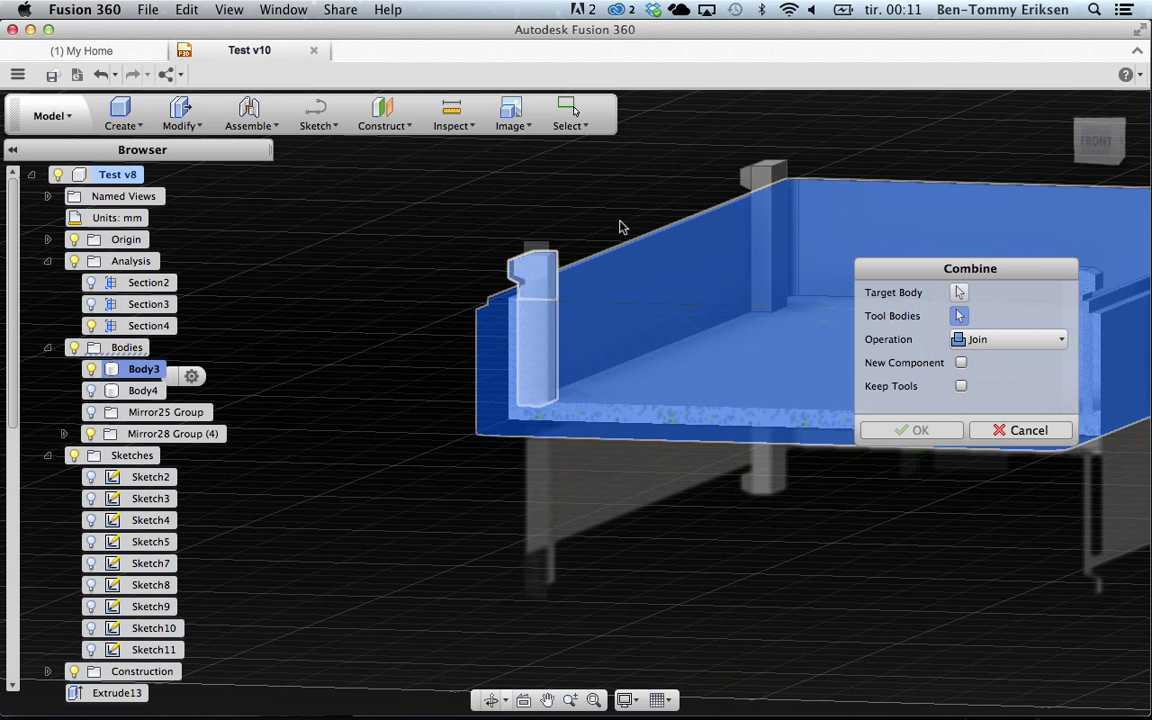
pyautogui.click(768, 172)
pyautogui.keyDown('shift'); pyautogui.moveTo(768, 174); pyautogui.dragTo(768, 174, button='middle'); pyautogui.keyUp('shift')
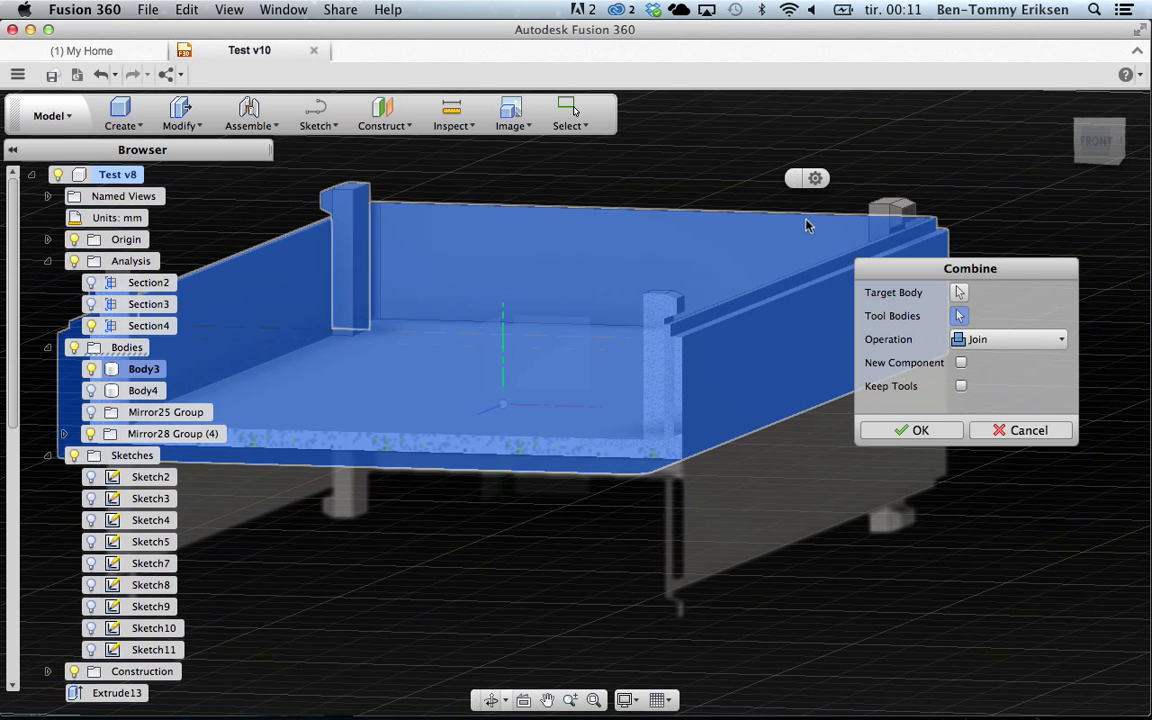
pyautogui.click(678, 302)
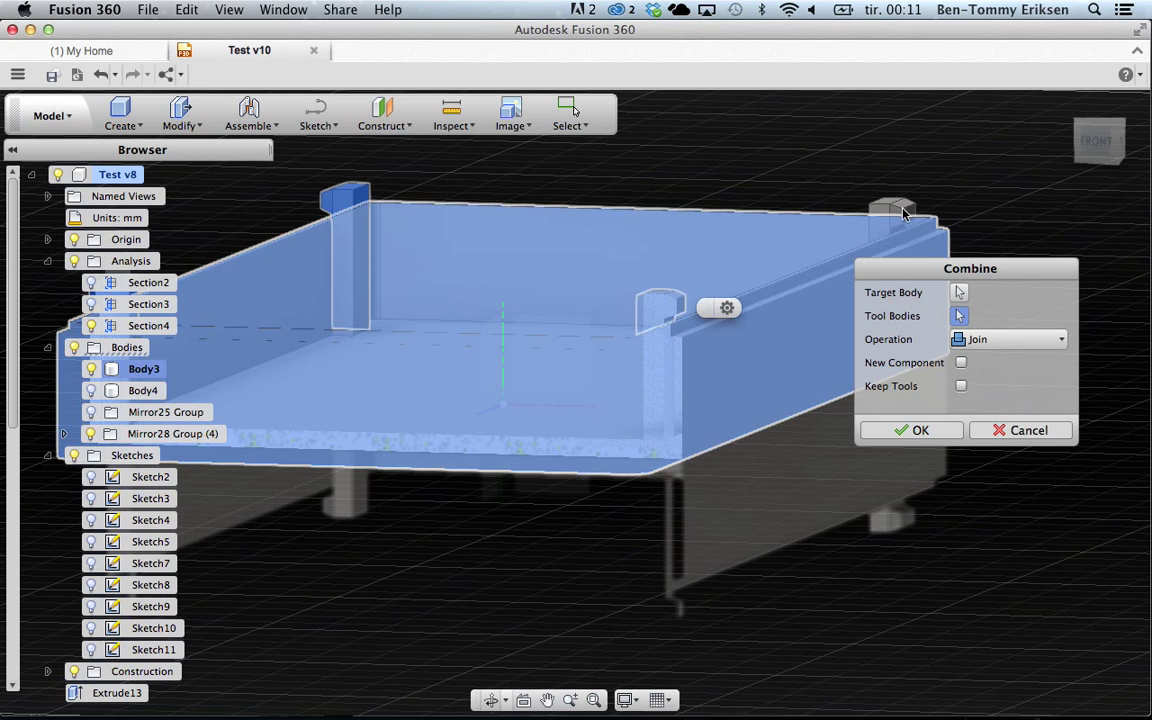
pyautogui.click(960, 316)
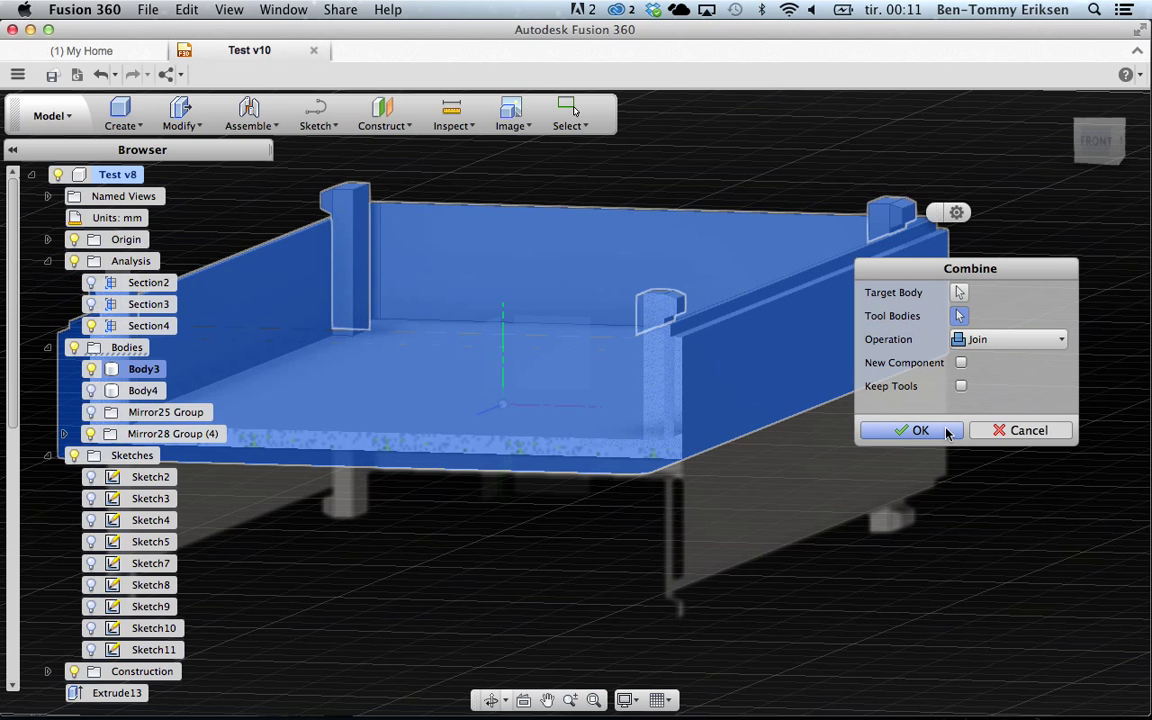
pyautogui.click(918, 431)
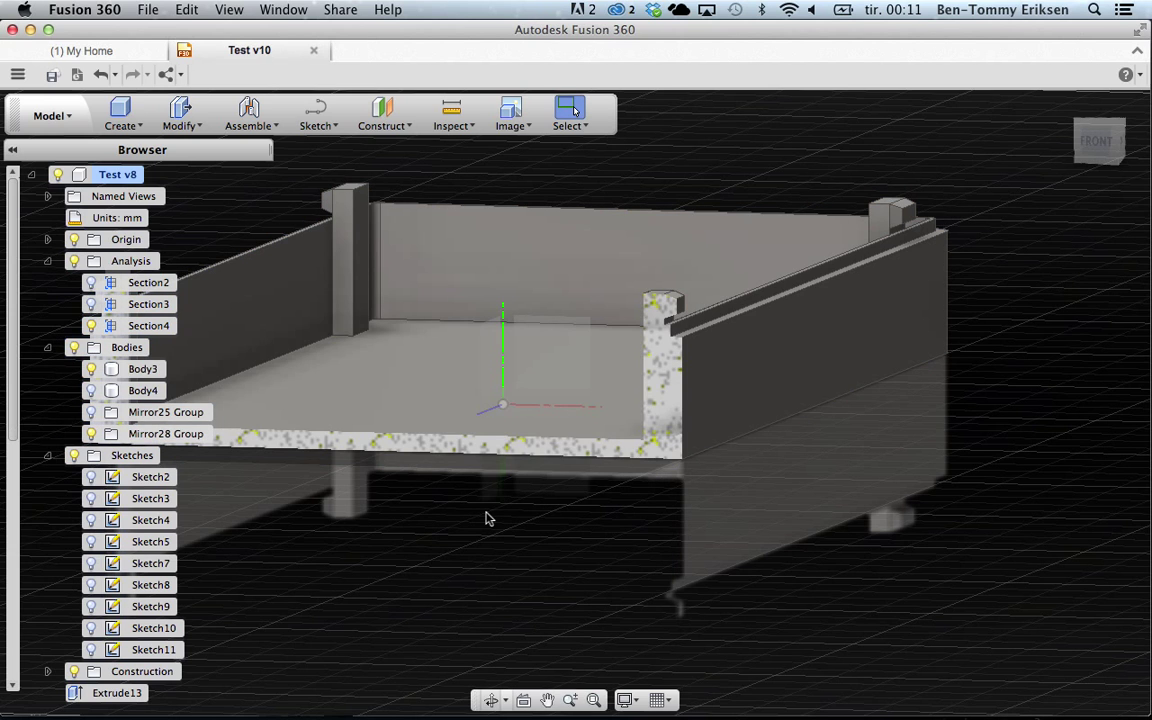
pyautogui.click(91, 434)
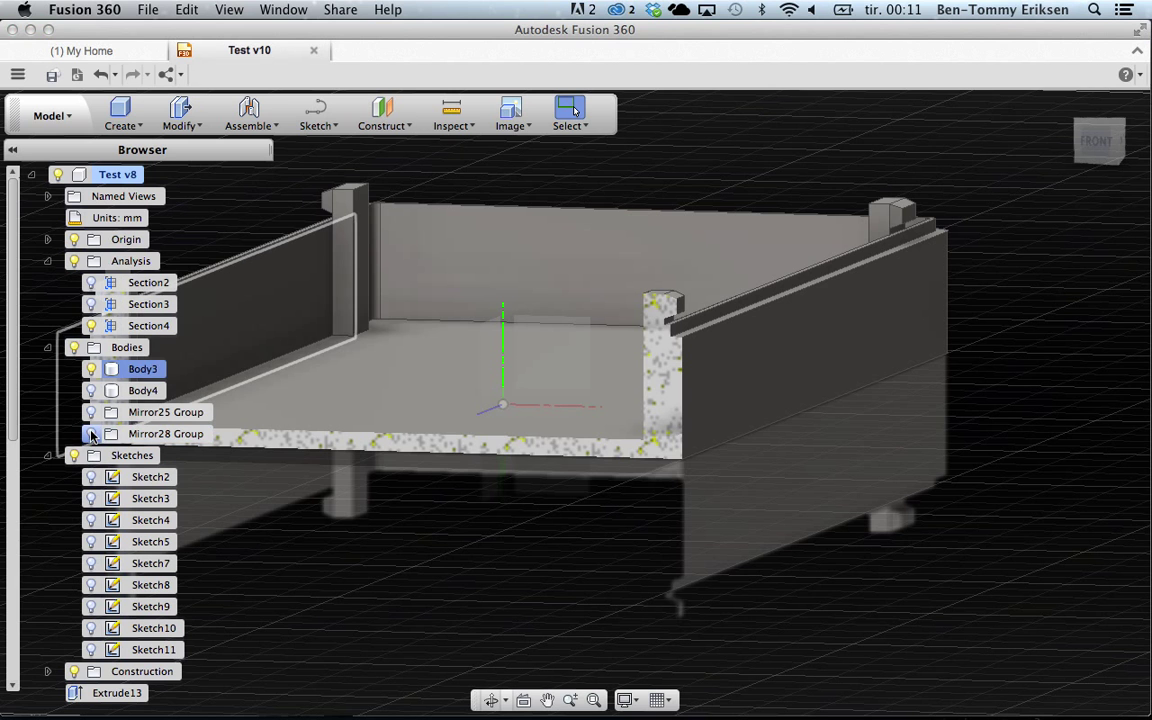
pyautogui.click(257, 507)
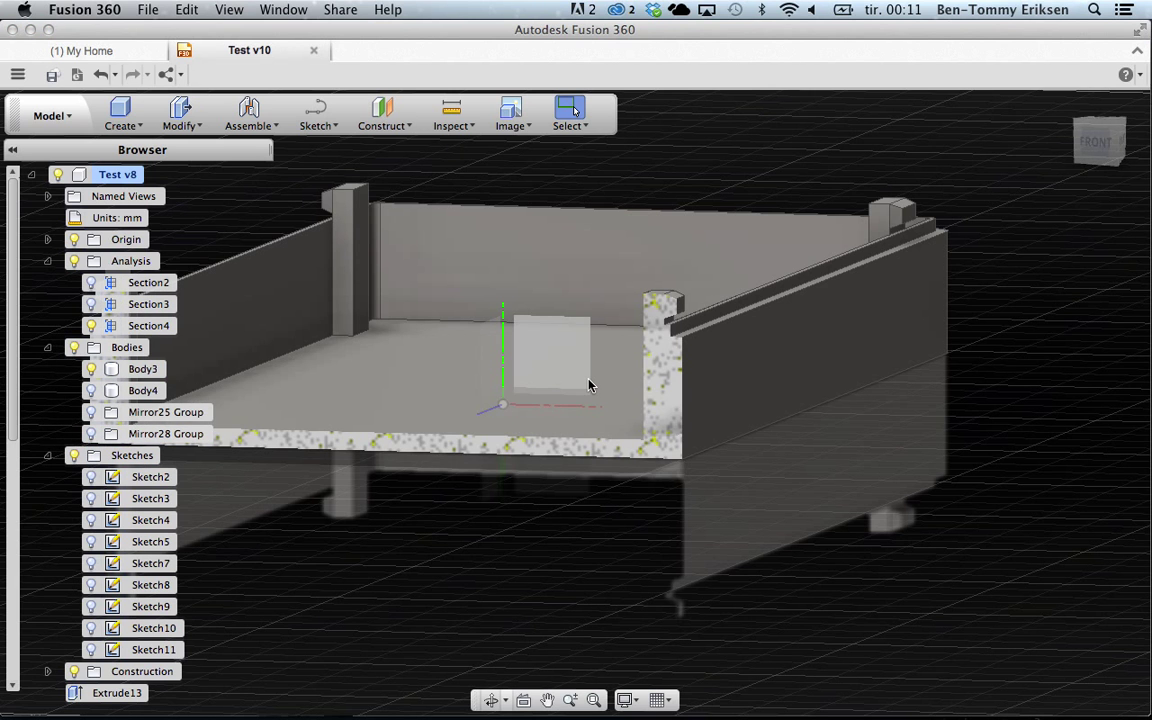
# - Select the thin translucent plate body lying over the tray and hide it
pyautogui.scroll(5, 589, 386)
pyautogui.scroll(-1, 589, 386)
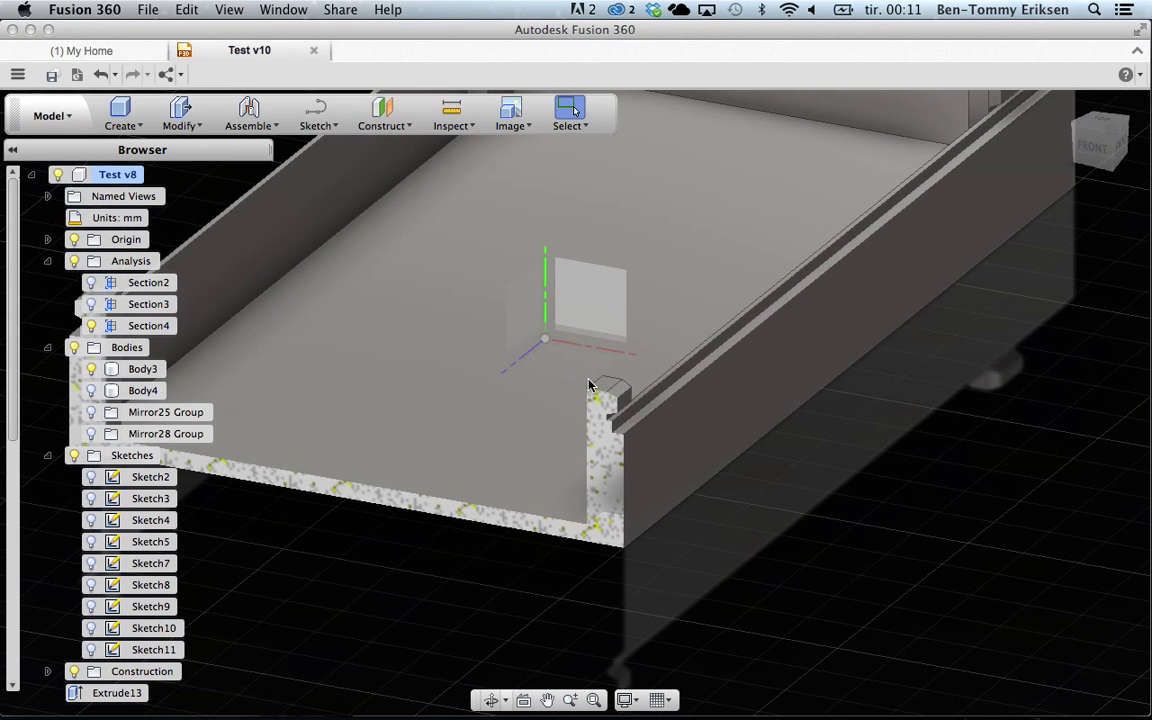
pyautogui.scroll(-2, 589, 386)
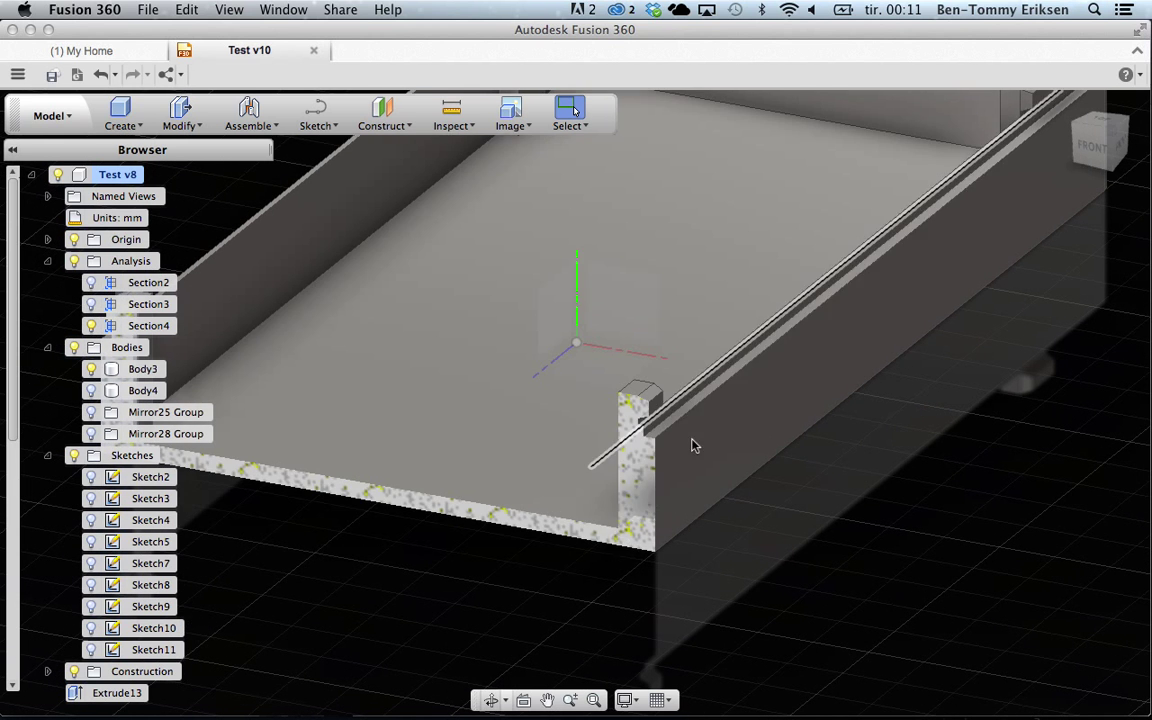
pyautogui.scroll(-2, 693, 445)
pyautogui.scroll(-1, 693, 445)
pyautogui.scroll(-1, 693, 445)
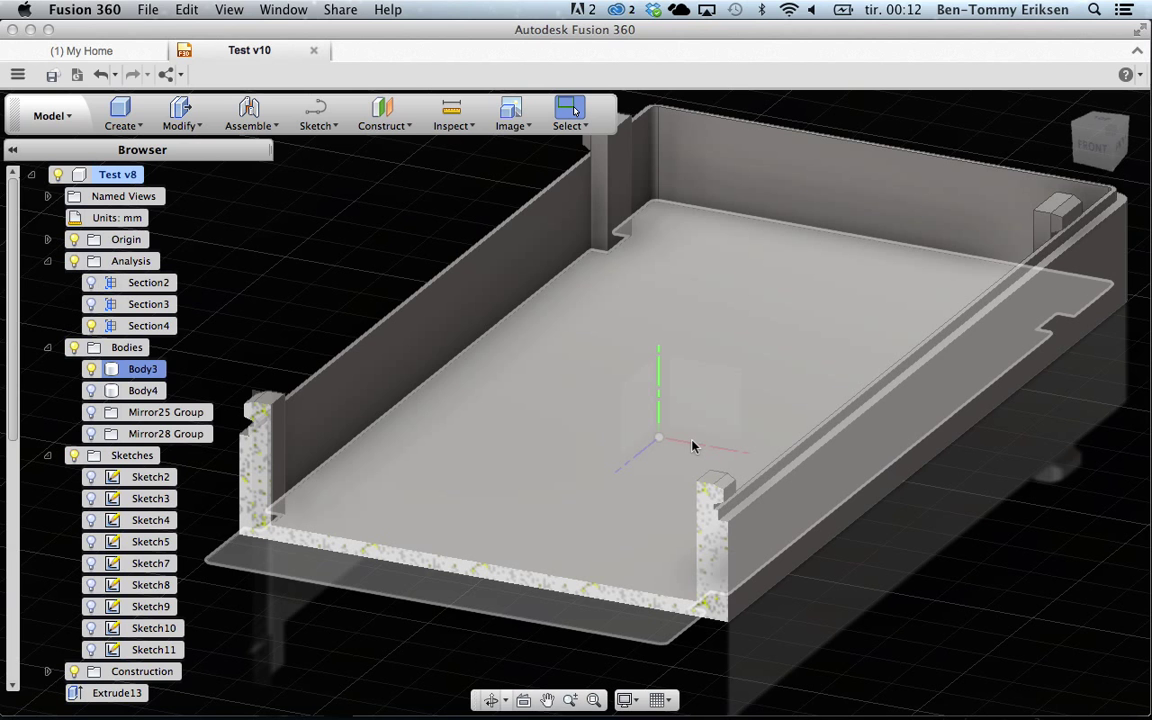
pyautogui.click(690, 445)
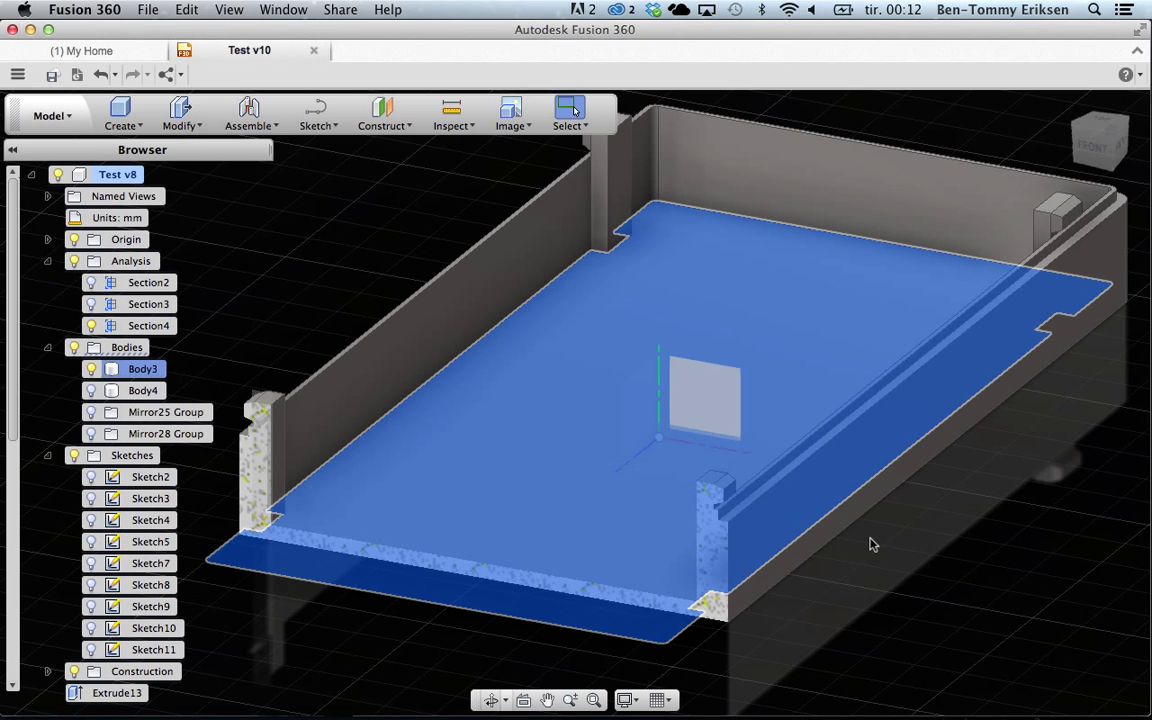
pyautogui.click(912, 610)
pyautogui.rightClick(912, 610)
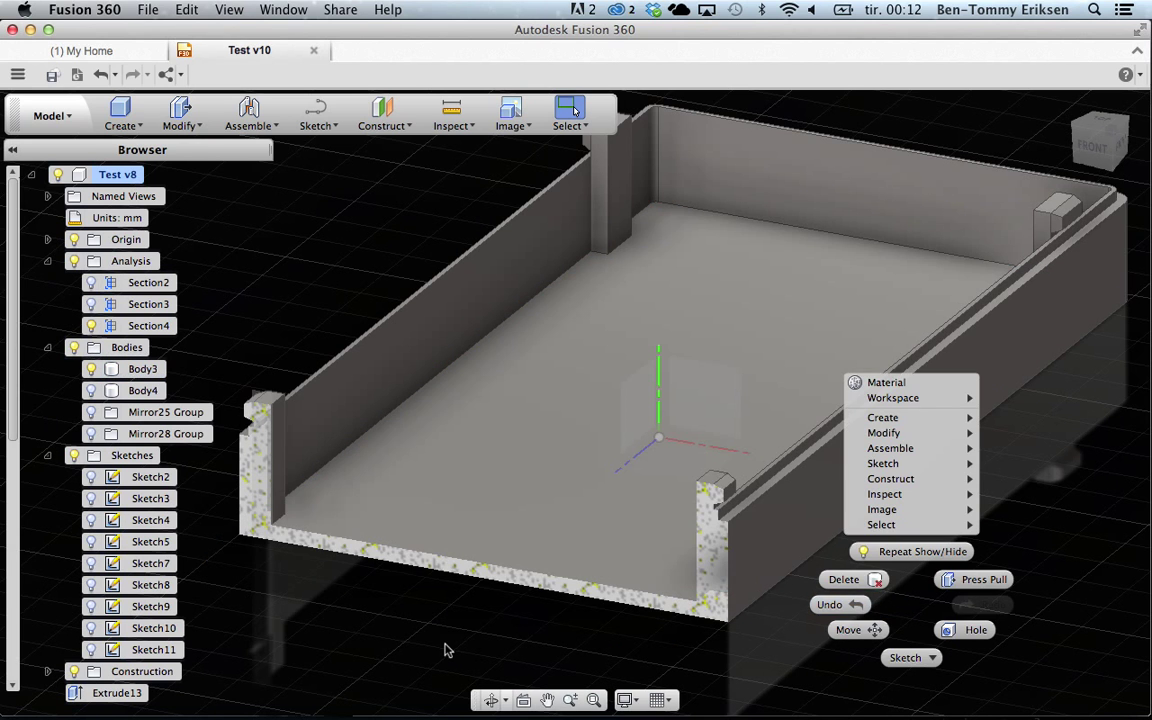
pyautogui.click(343, 619)
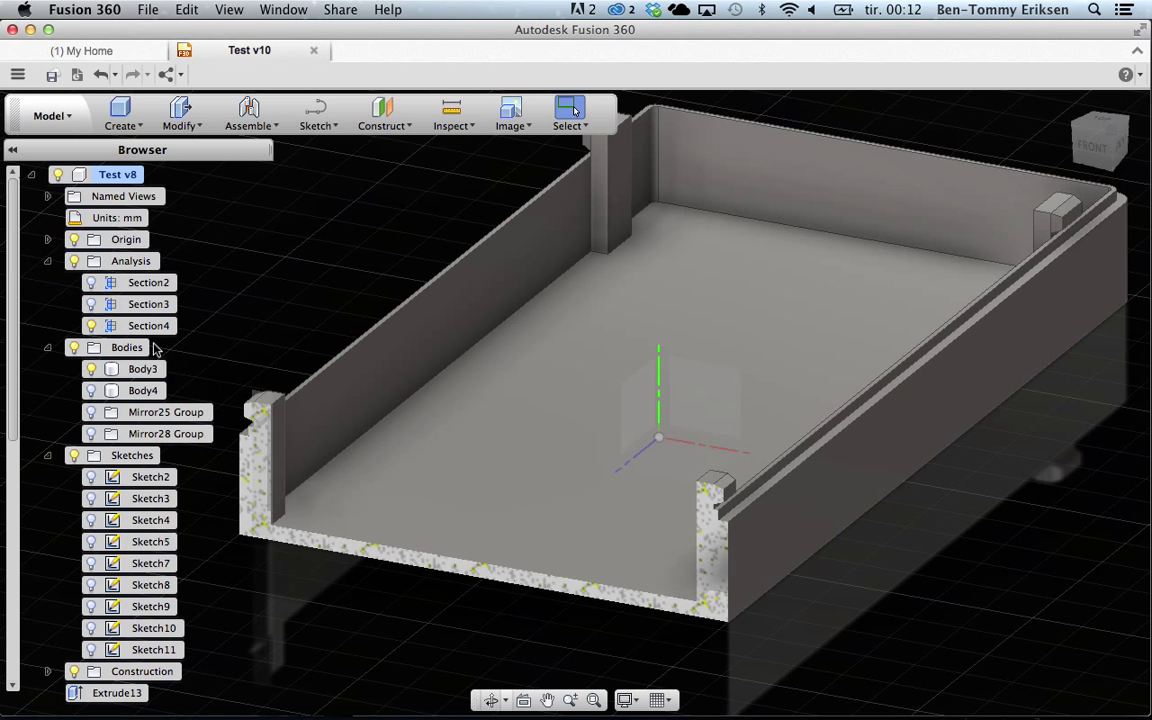
# - Show lid Body4 over the tray, turn off the Analysis section cuts, and return to Home view
pyautogui.click(75, 261)
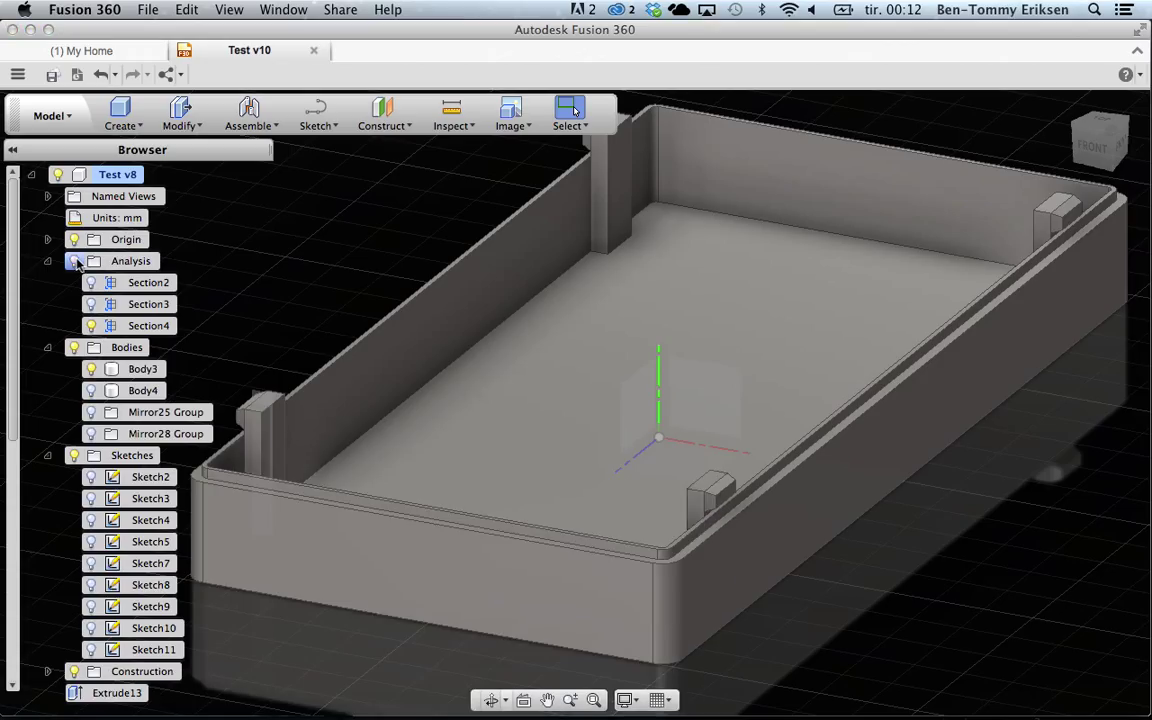
pyautogui.click(75, 261)
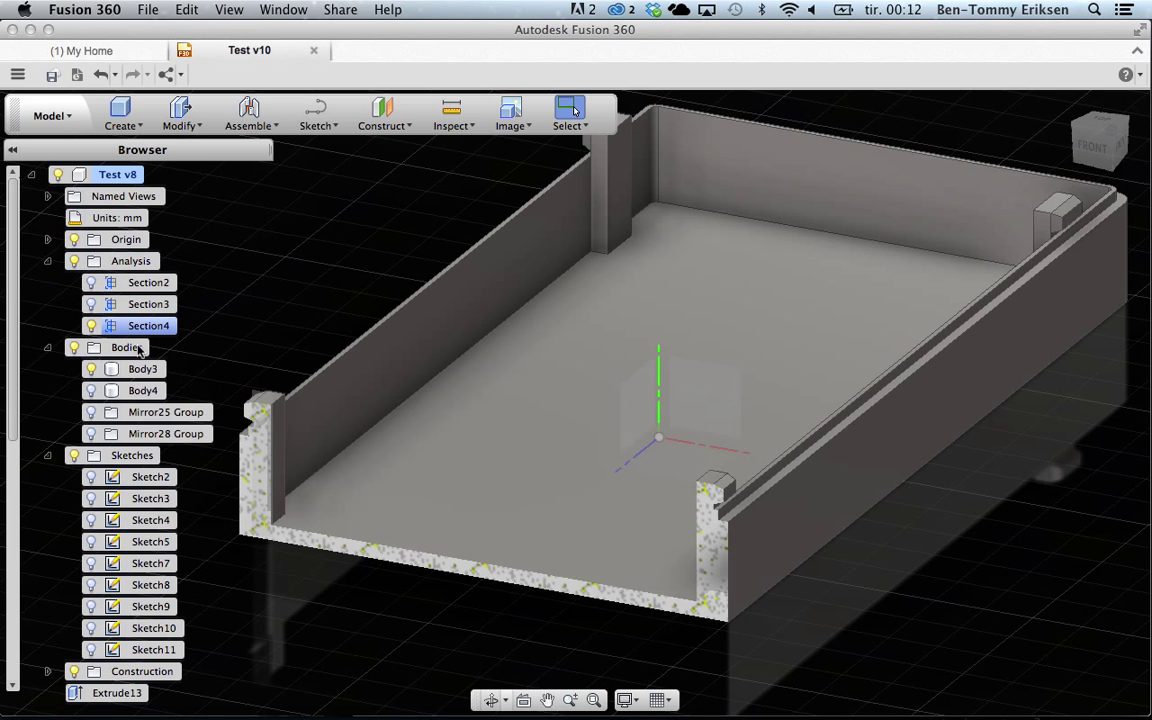
pyautogui.click(93, 391)
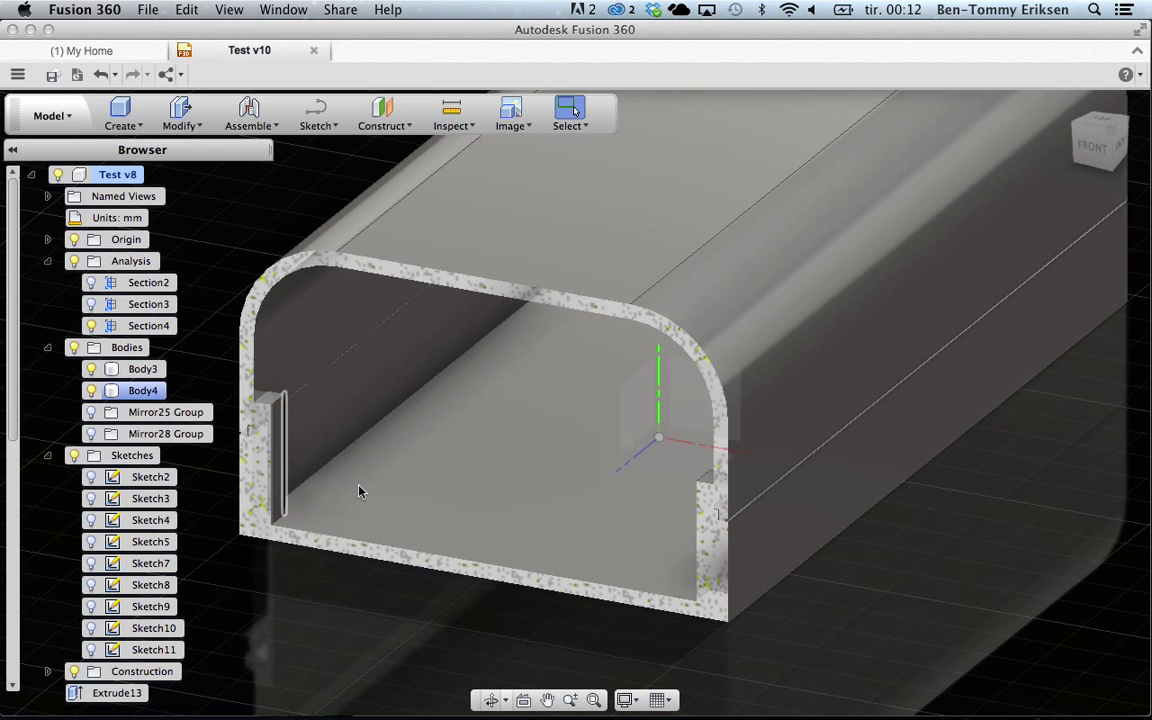
pyautogui.click(360, 490)
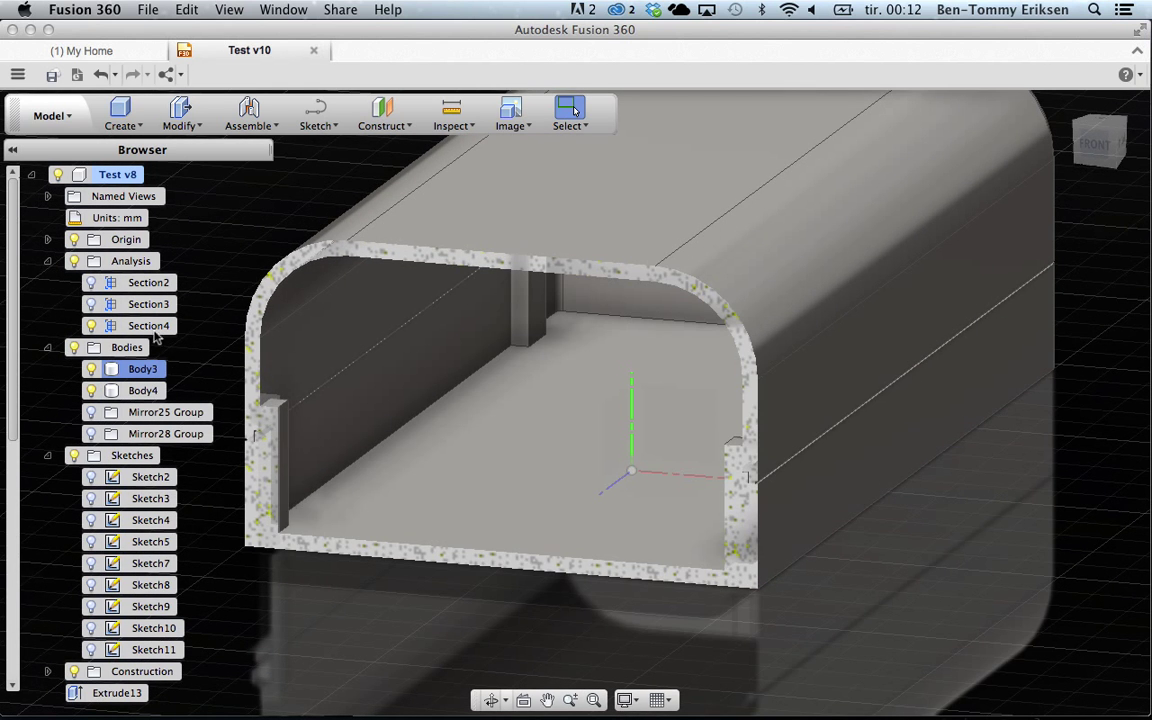
pyautogui.click(74, 262)
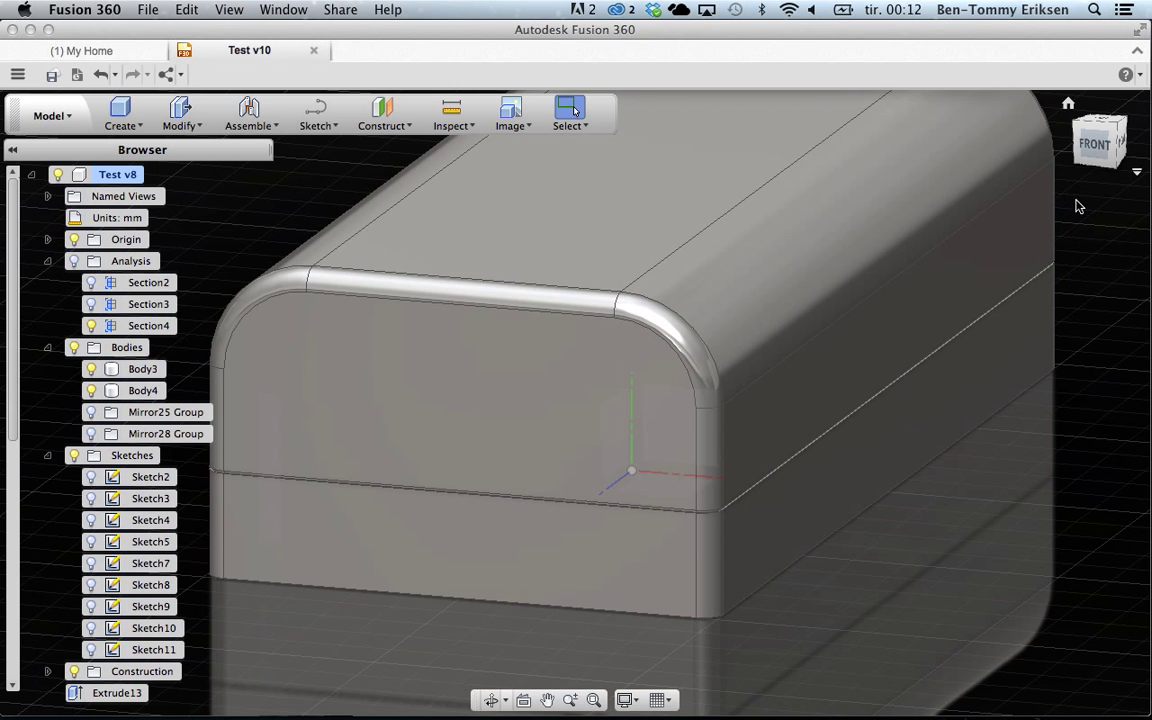
pyautogui.click(1068, 104)
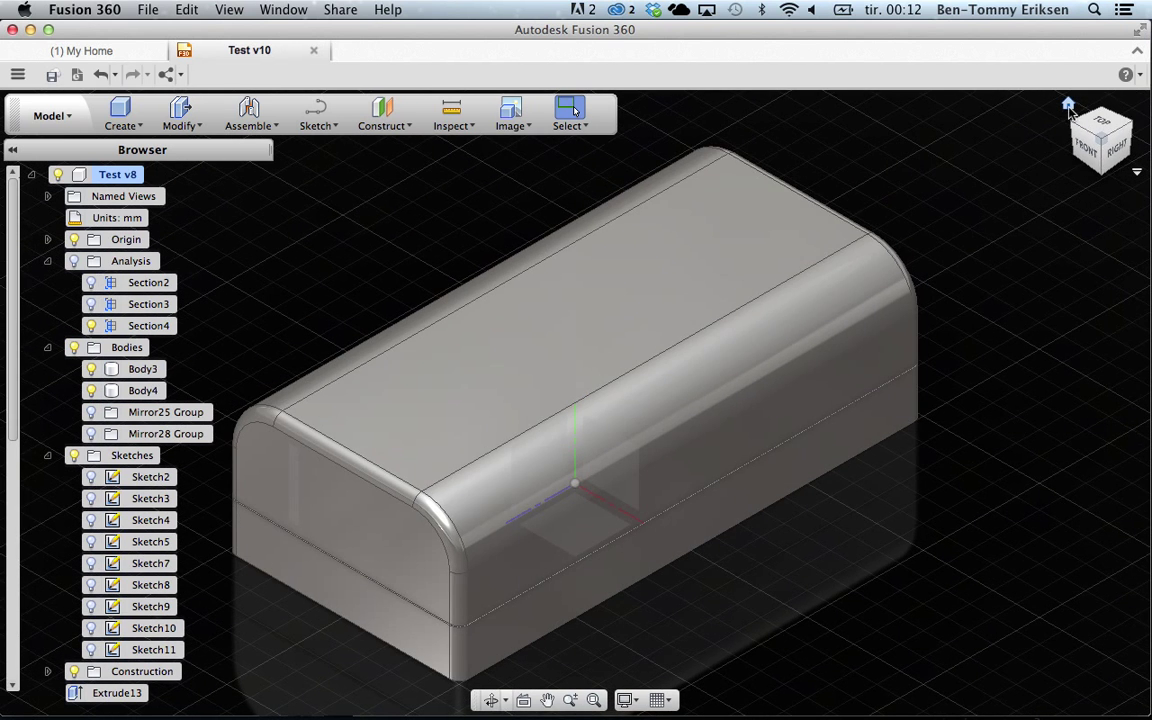
# - Turn Analysis back on and compare the Section3, Section2 and Section4 cuts, keeping Section4
pyautogui.click(74, 260)
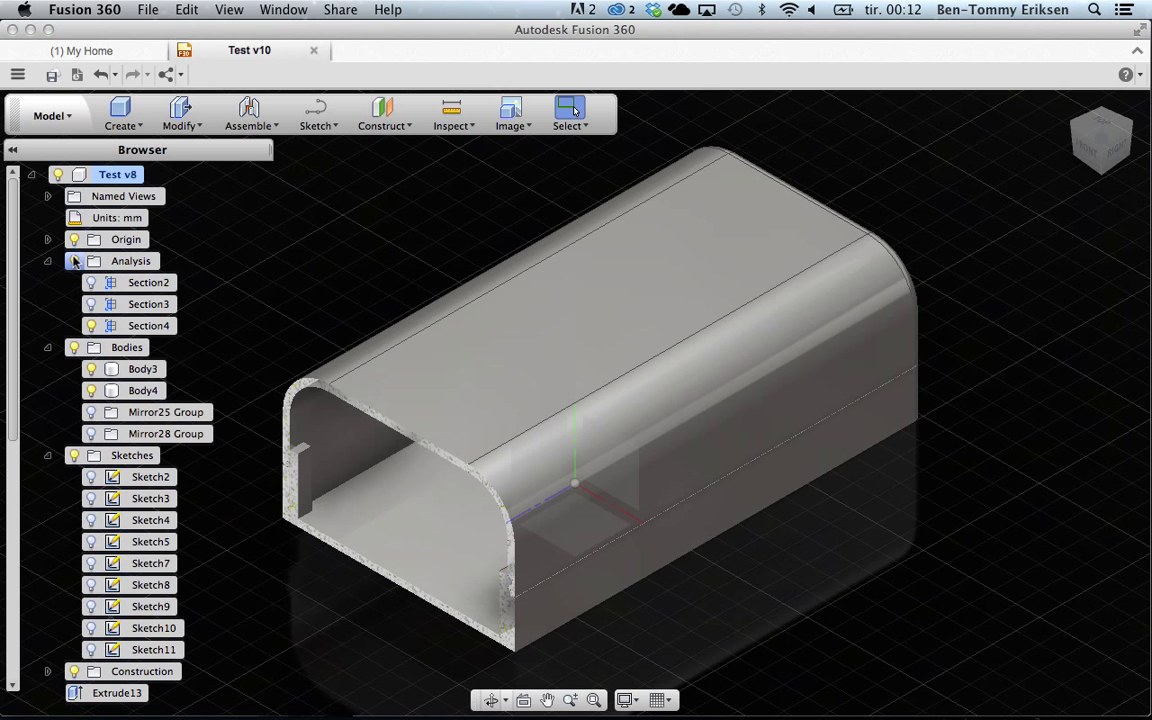
pyautogui.click(91, 304)
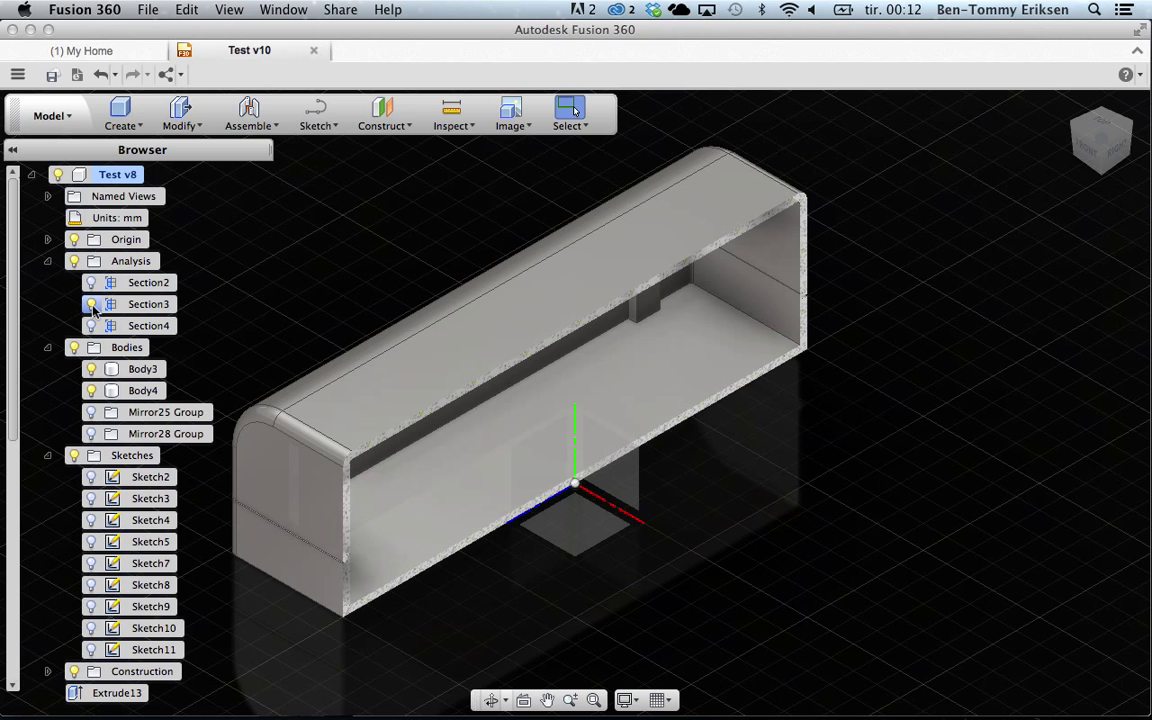
pyautogui.click(91, 282)
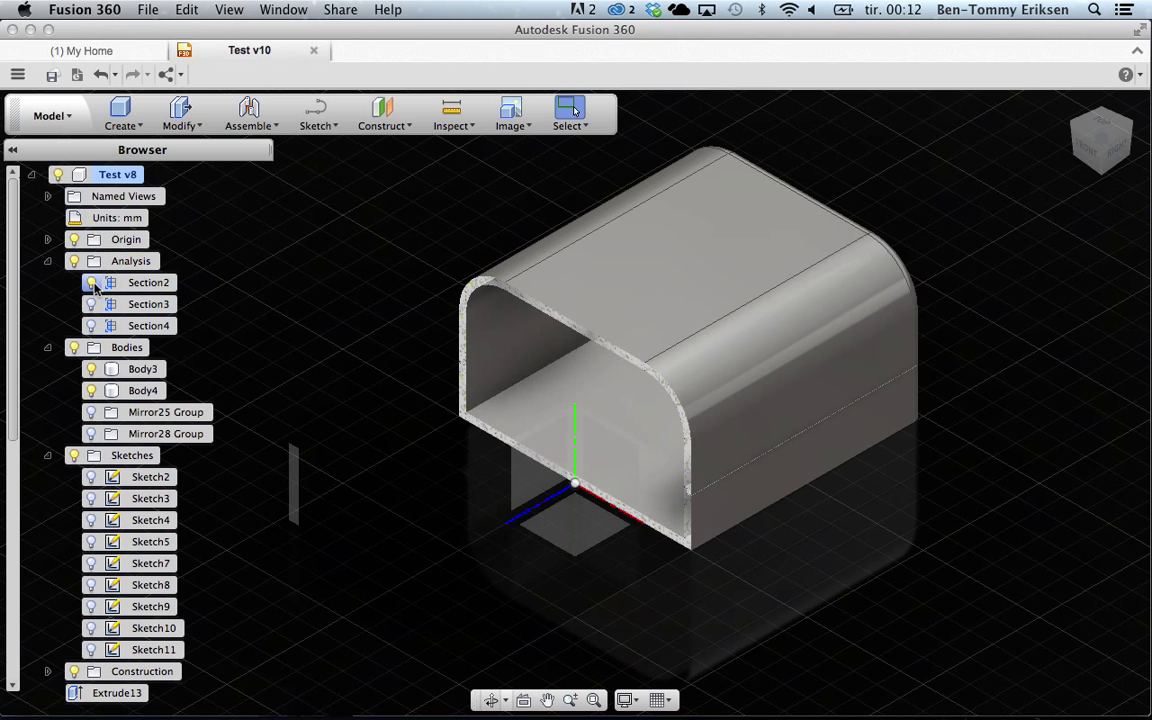
pyautogui.click(91, 325)
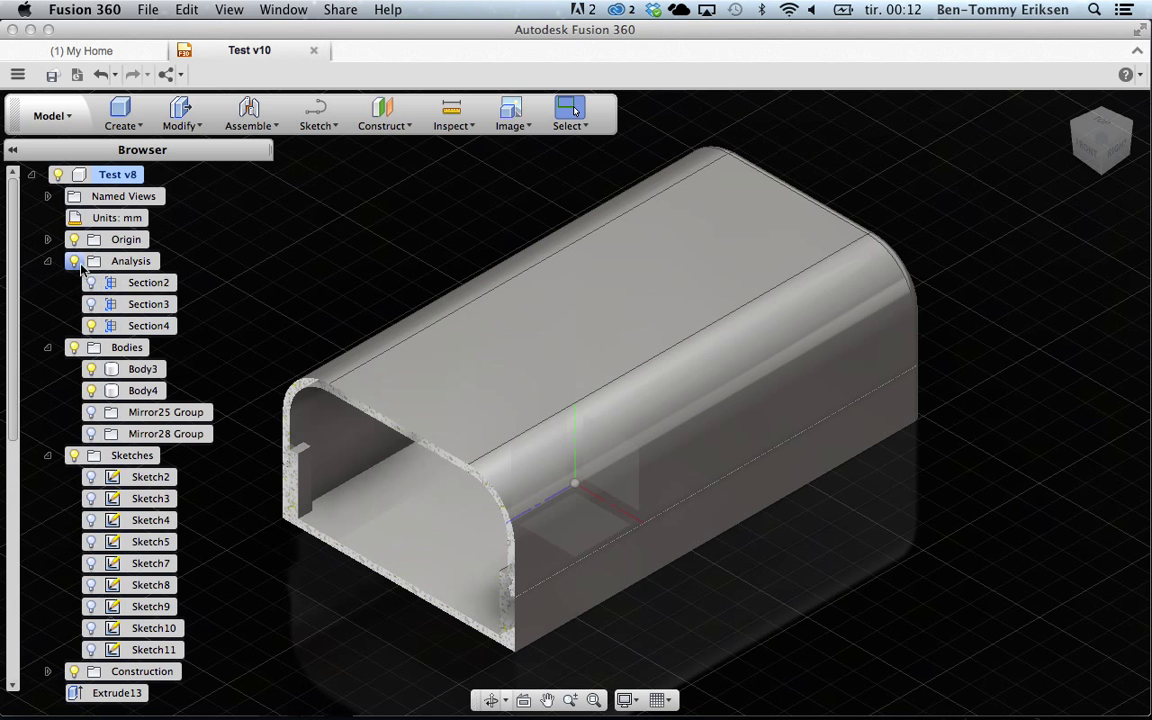
# - Check the tray body, briefly hide and reshow lid Body4, then select Body4
pyautogui.click(80, 262)
pyautogui.click(327, 460)
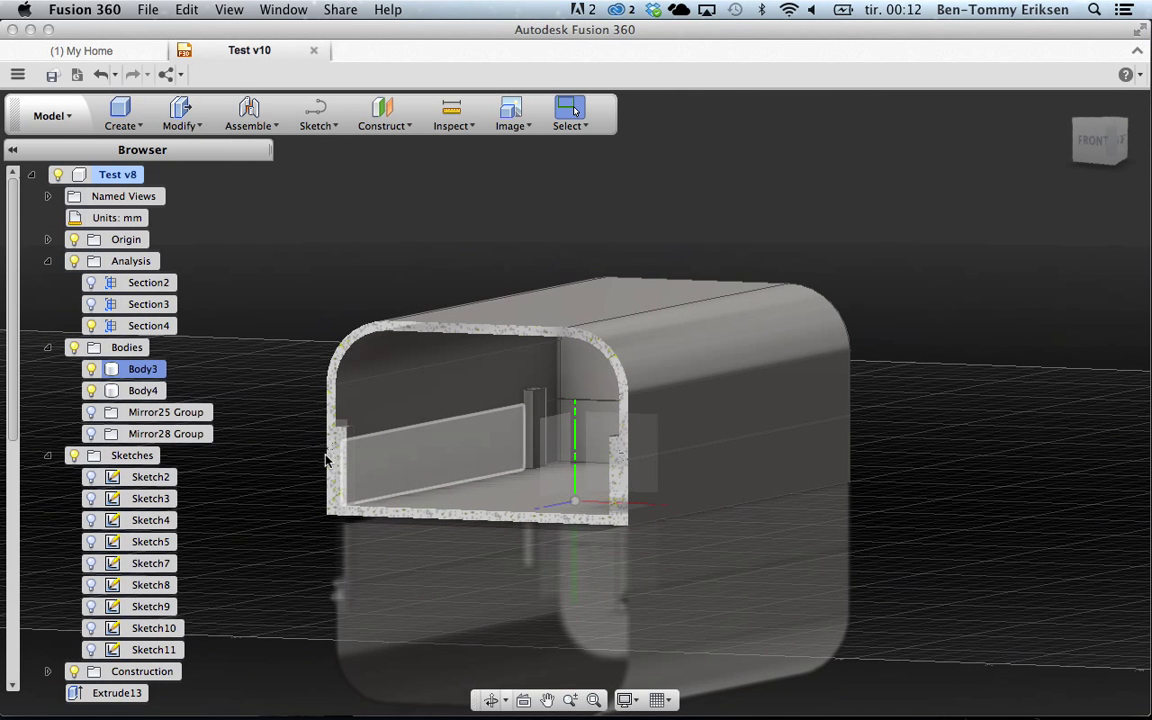
pyautogui.click(94, 390)
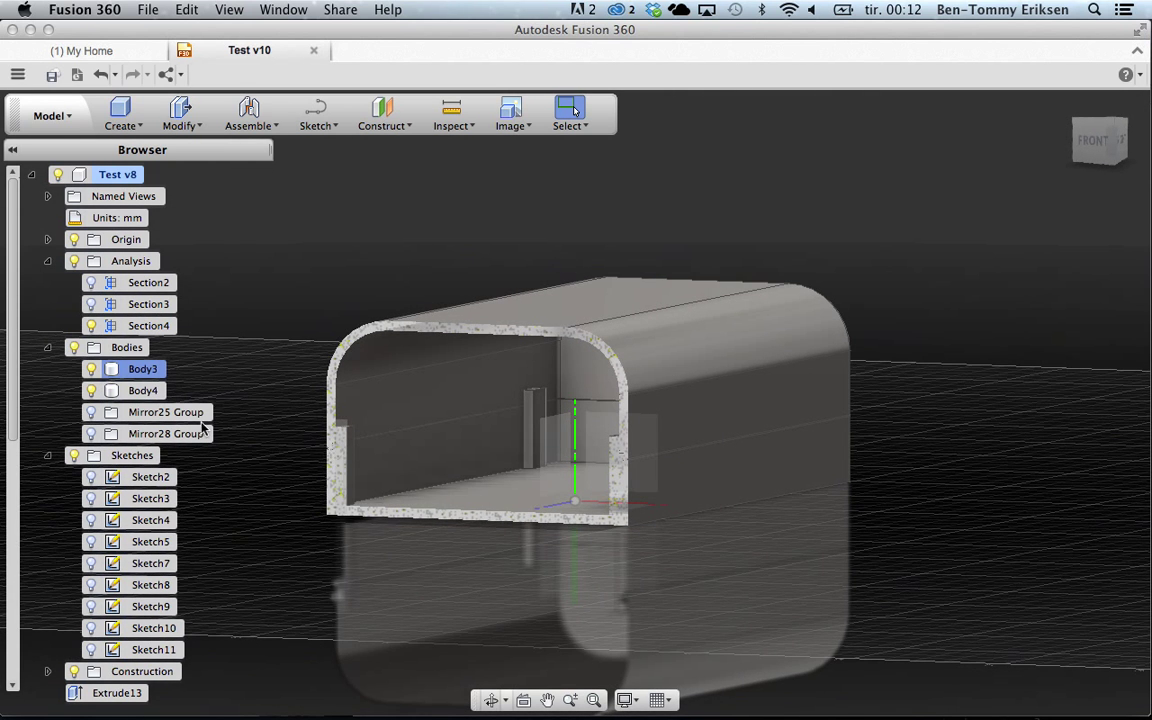
pyautogui.click(94, 390)
pyautogui.click(94, 390)
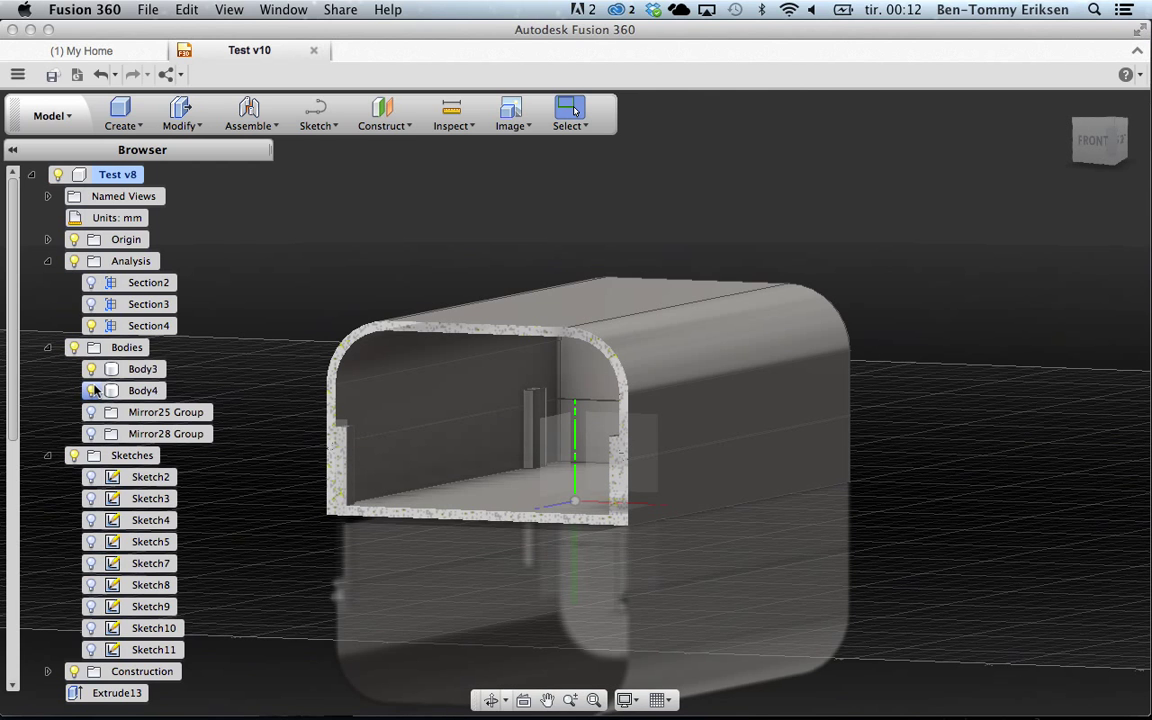
pyautogui.click(140, 390)
# - Apply the Aluminum, Anodized Blue material to lid Body4
pyautogui.rightClick(152, 393)
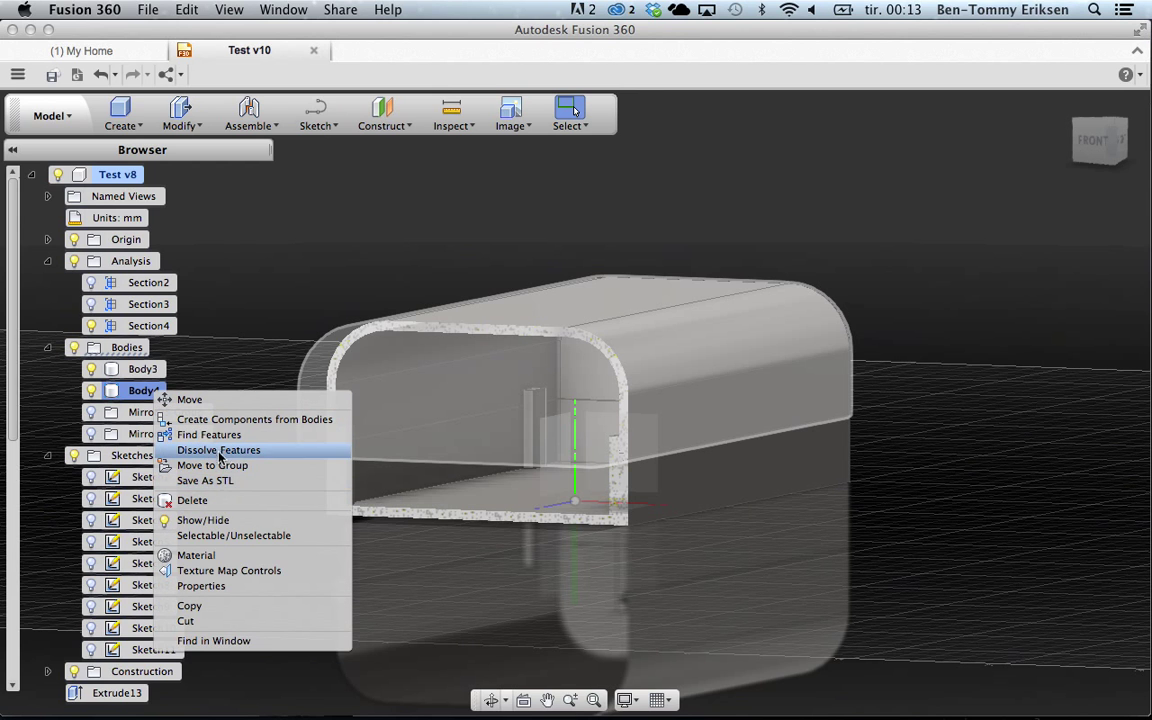
pyautogui.click(200, 555)
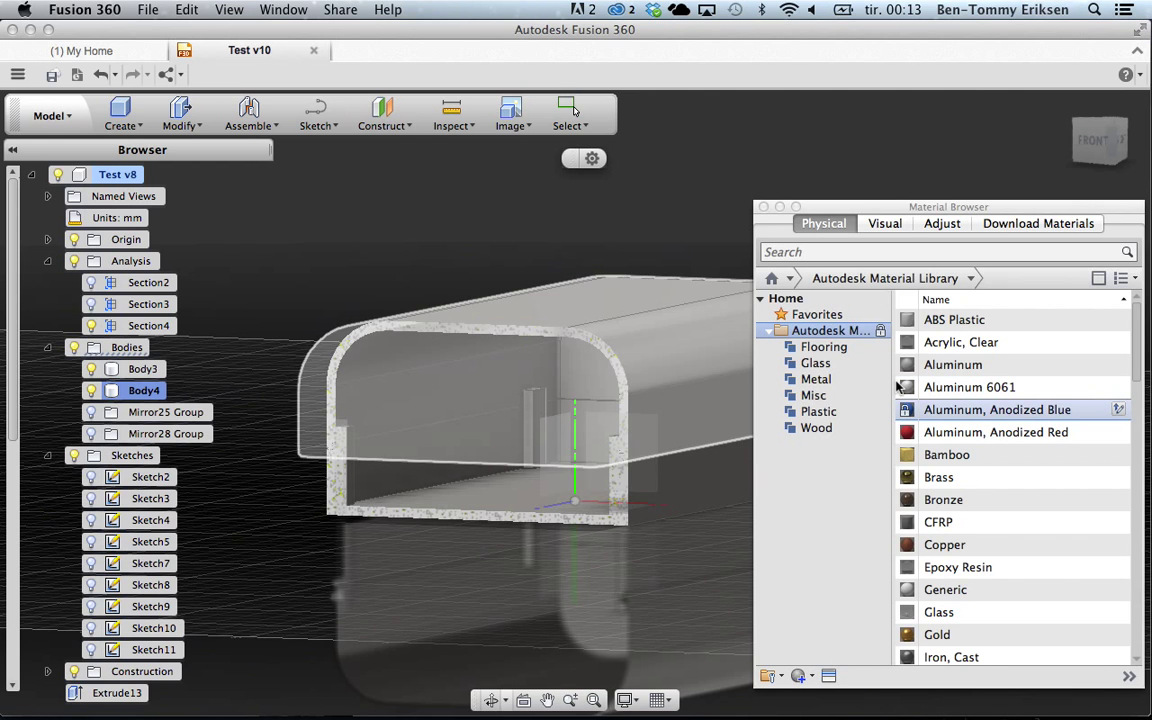
pyautogui.doubleClick(957, 410)
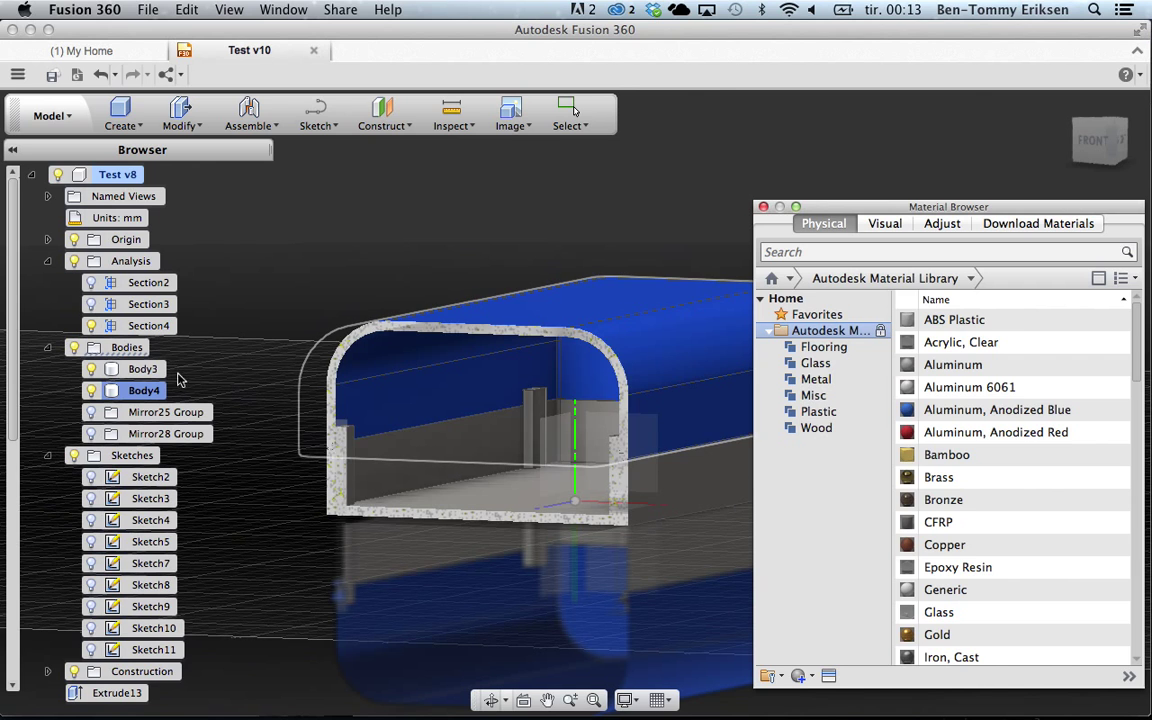
pyautogui.click(145, 372)
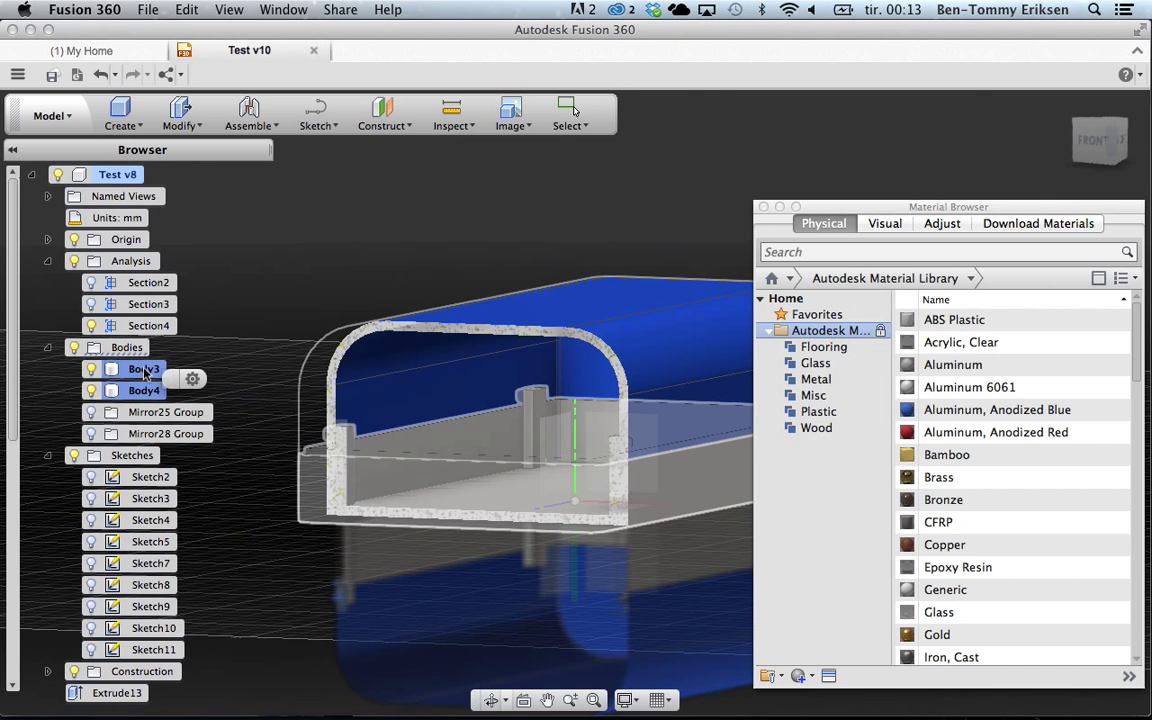
pyautogui.click(765, 207)
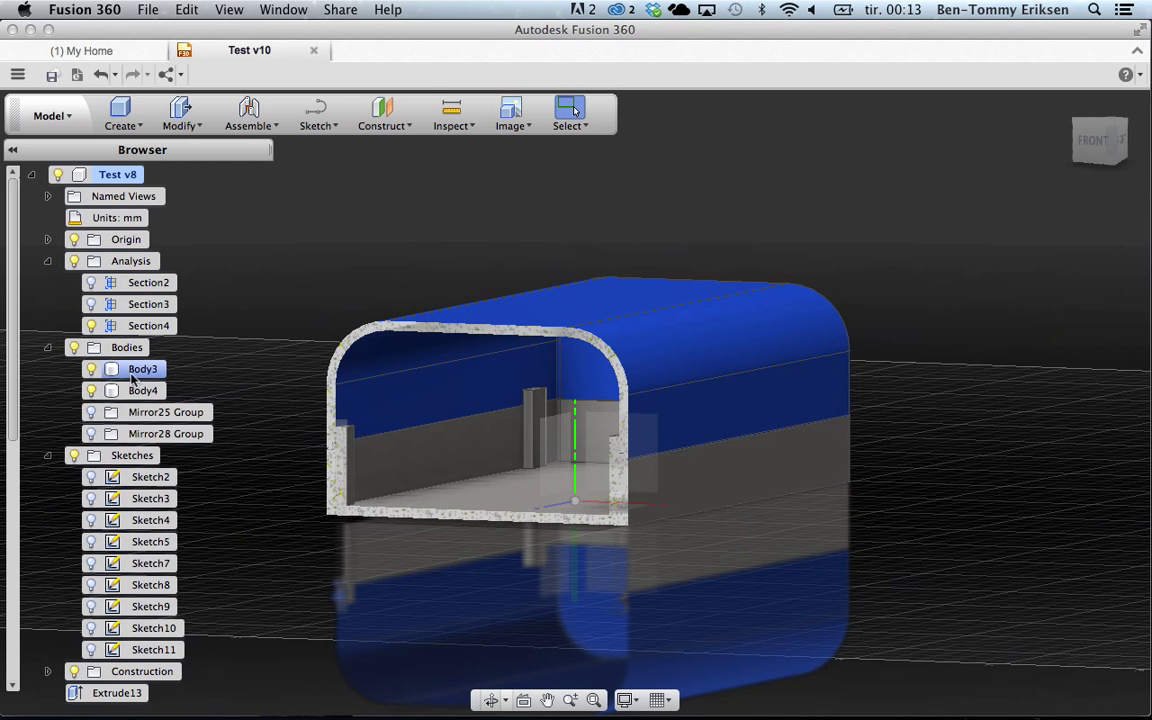
# - Apply the Aluminum, Anodized Red material to tray Body3
pyautogui.click(125, 372)
pyautogui.rightClick(125, 372)
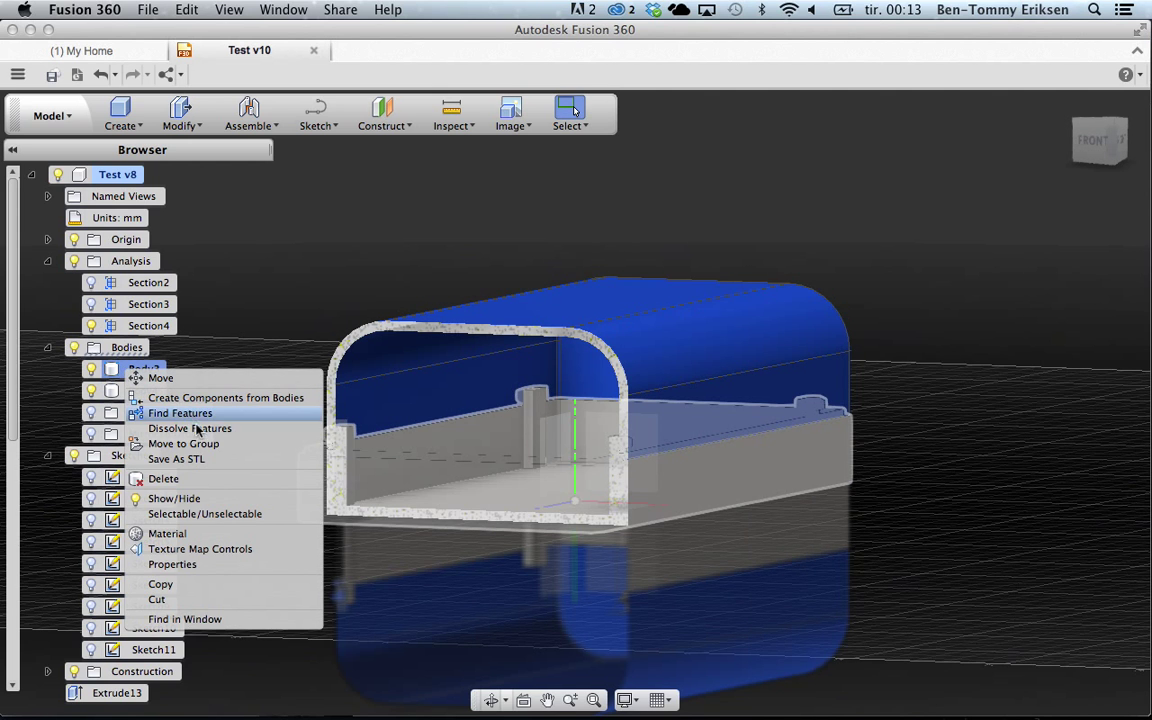
pyautogui.click(203, 541)
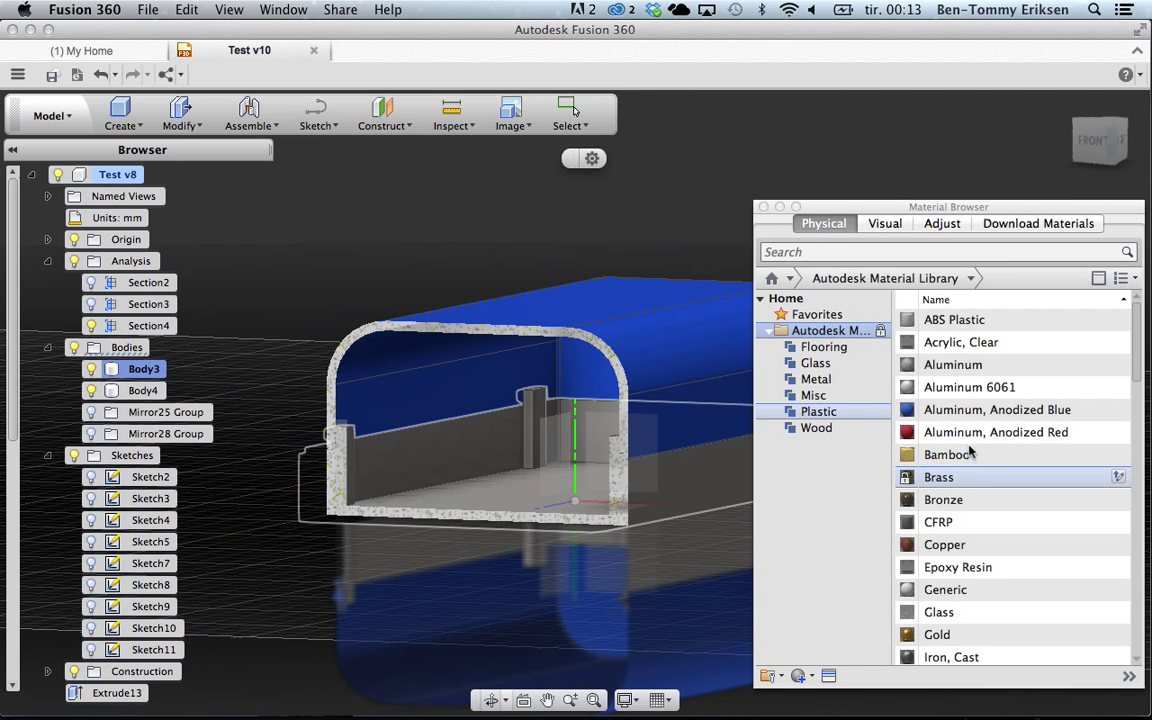
pyautogui.moveTo(960, 432)
pyautogui.mouseDown()
pyautogui.moveTo(390, 458)
pyautogui.moveTo(575, 376)
pyautogui.moveTo(560, 376)
pyautogui.mouseUp()
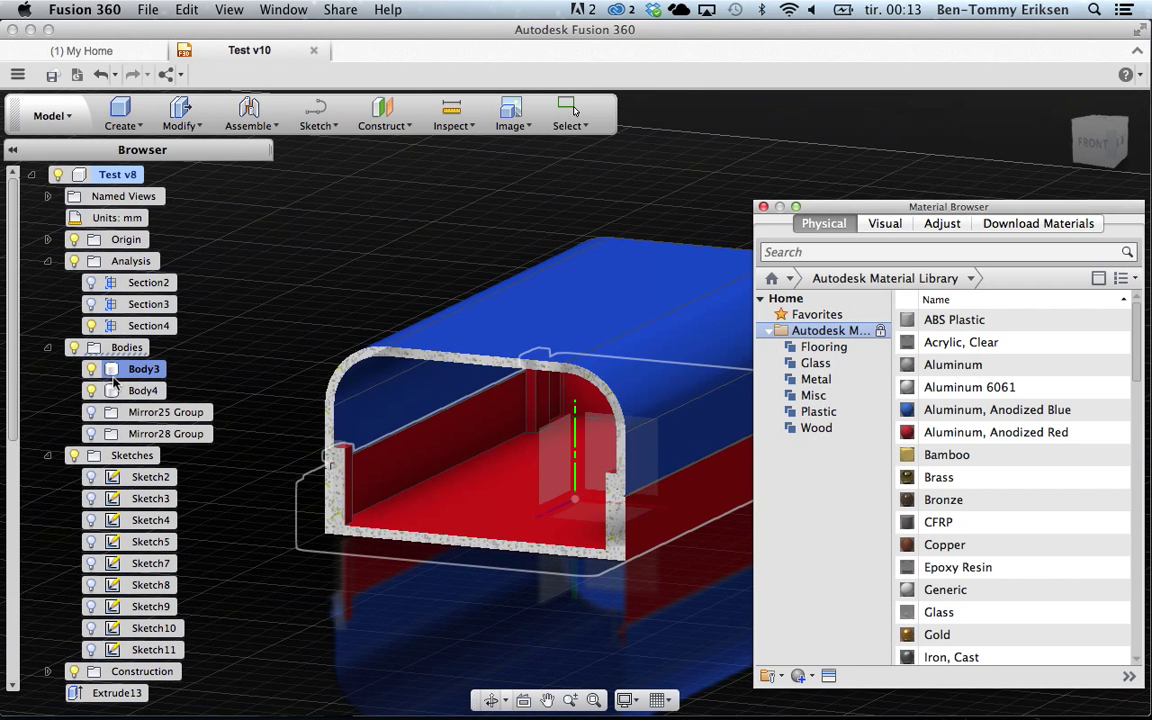
# - Close the Material Browser and view the red tray alone with lid Body4 and Section4 hidden
pyautogui.click(765, 208)
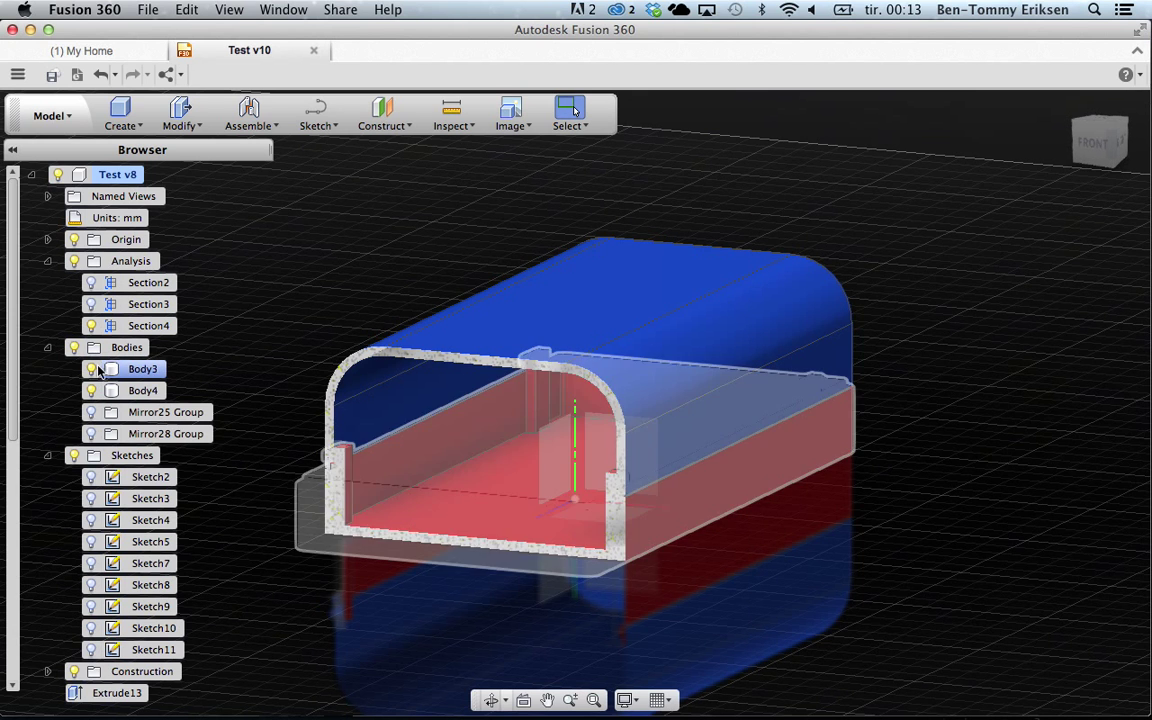
pyautogui.click(91, 369)
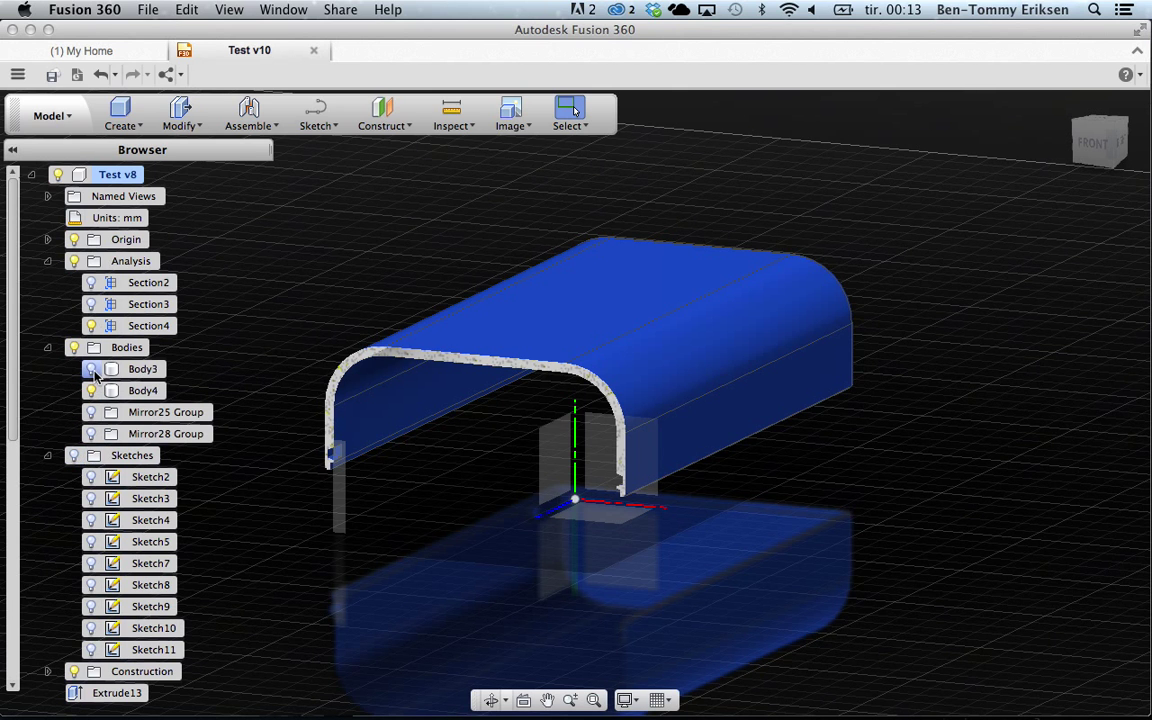
pyautogui.click(91, 369)
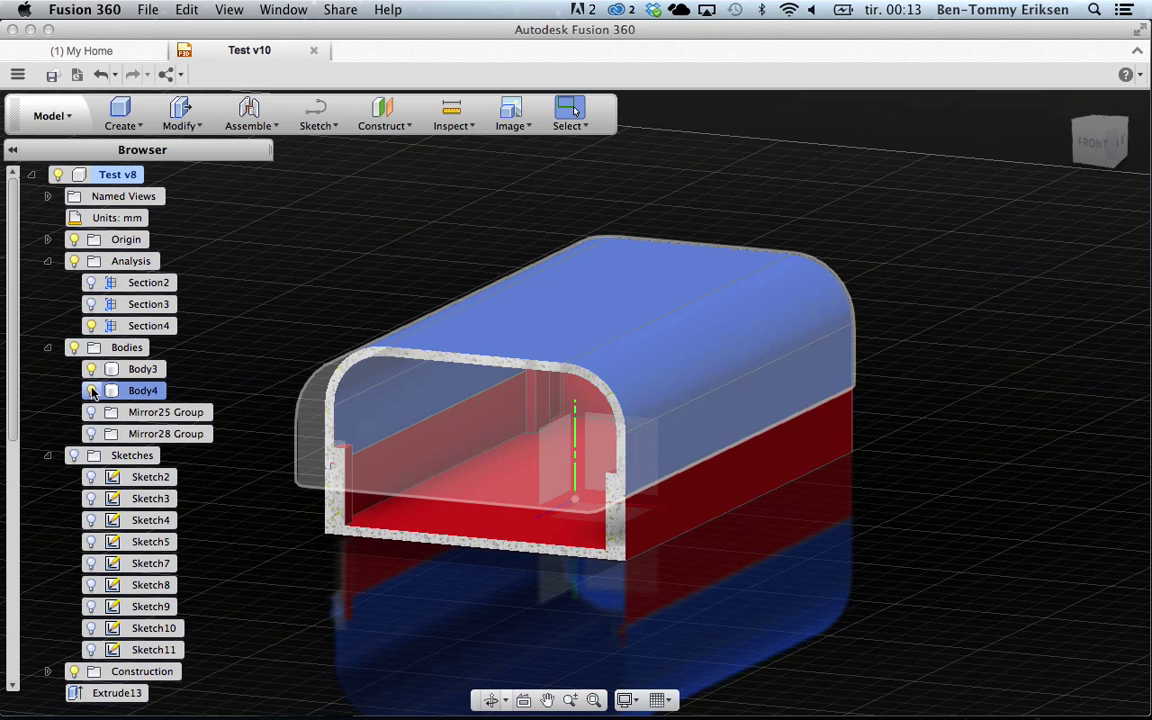
pyautogui.click(91, 390)
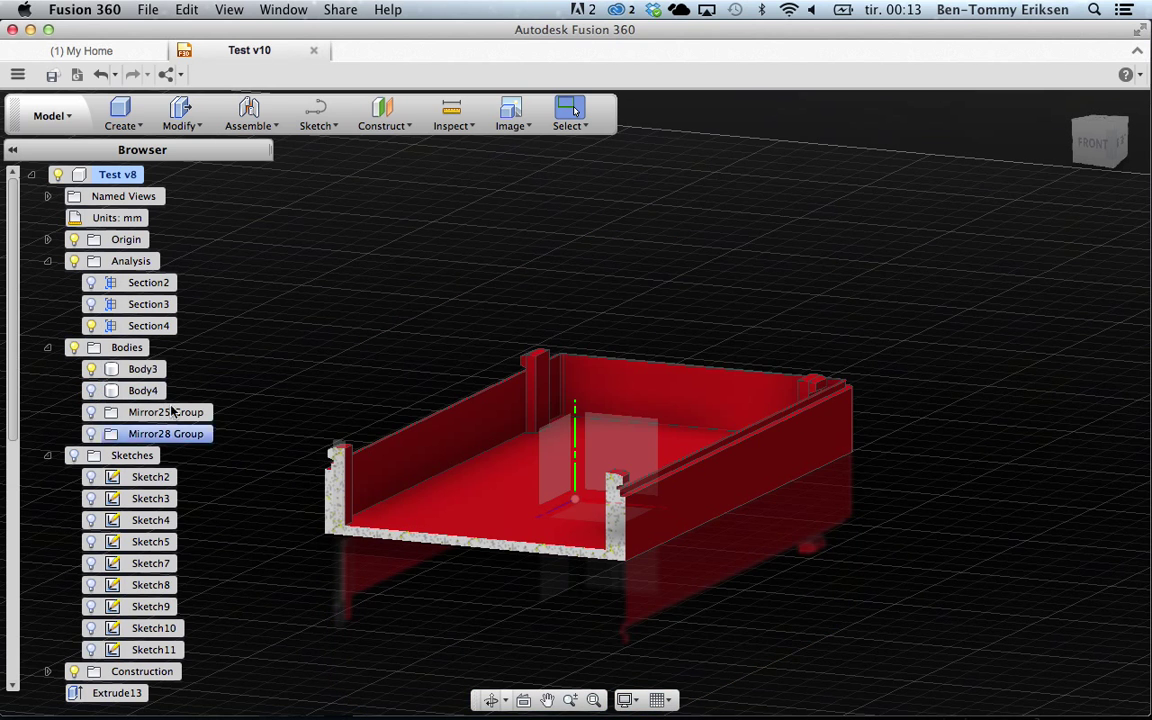
pyautogui.click(90, 326)
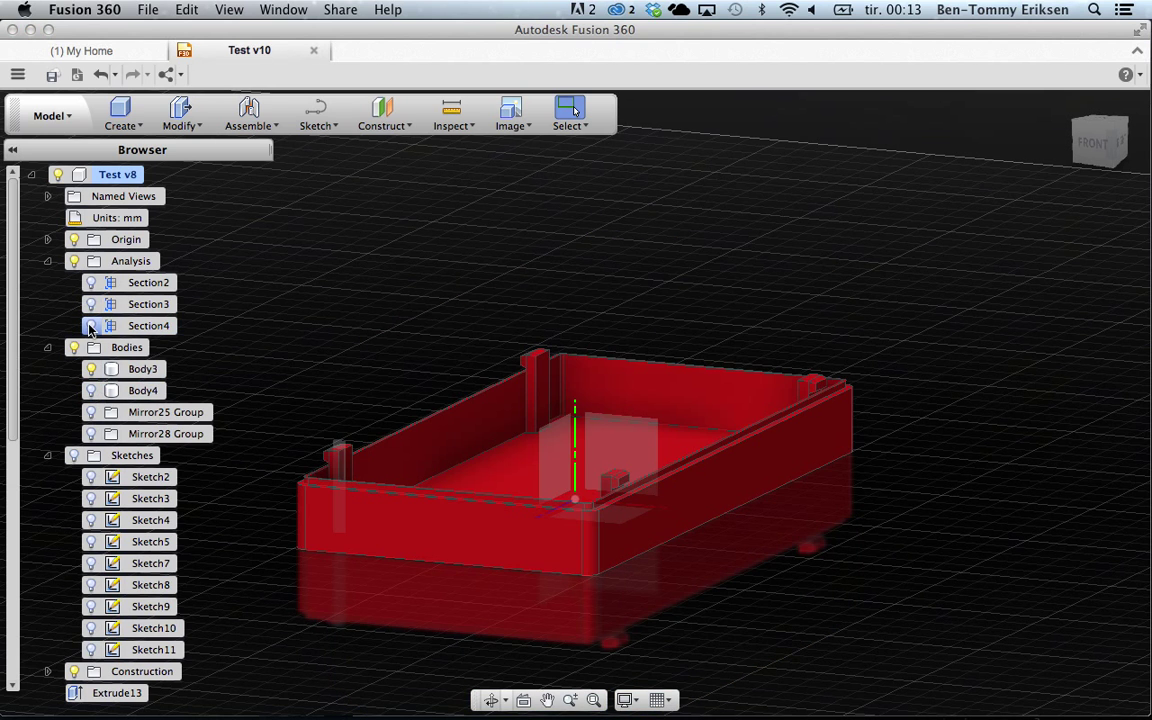
# - Go to Home view, hide the Origin, and bring back the blue lid and Section4 cut
pyautogui.press('F6')
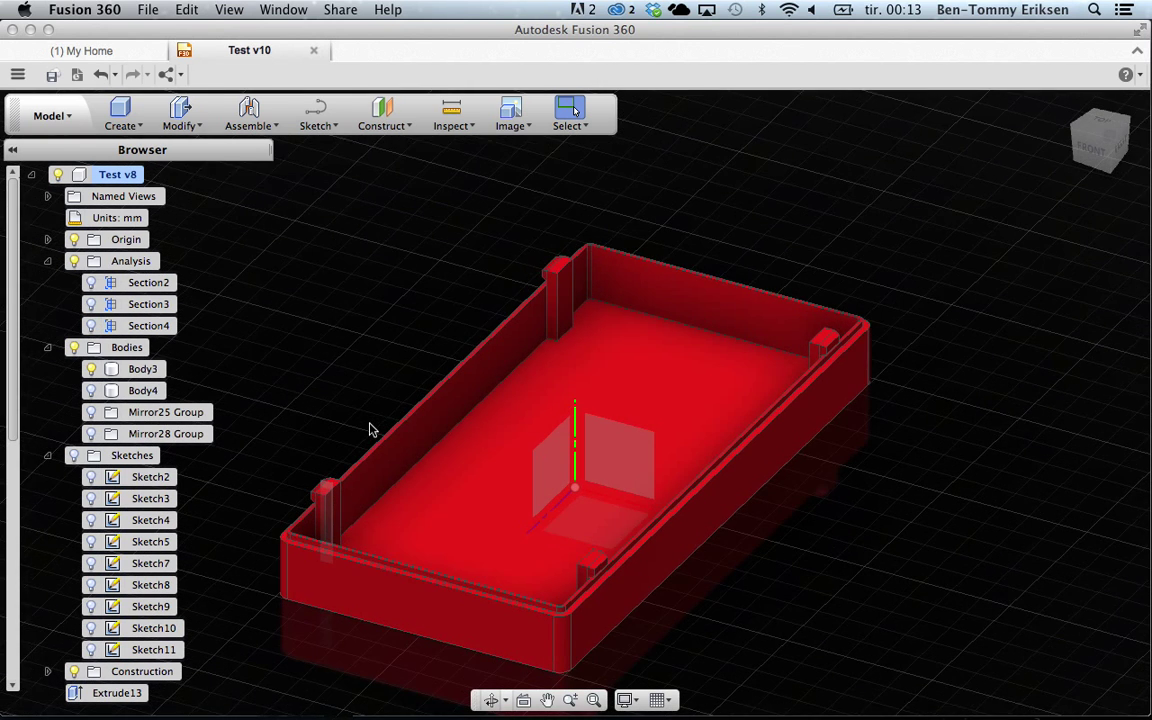
pyautogui.click(75, 239)
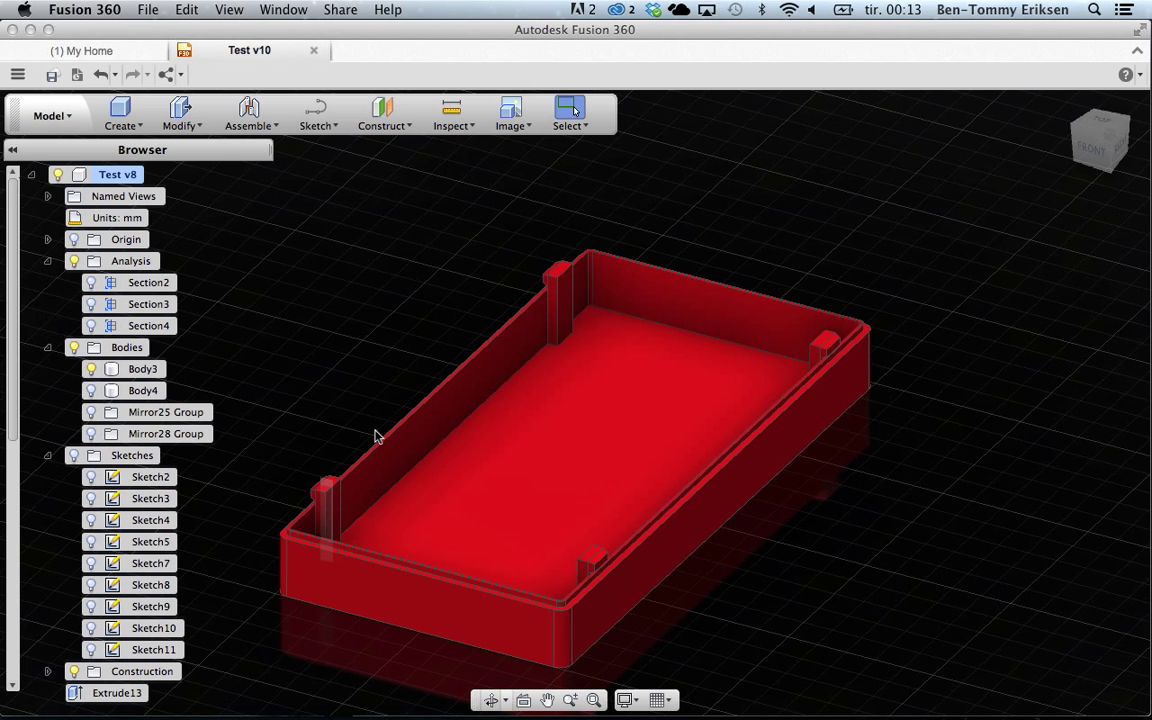
pyautogui.scroll(2, 376, 436)
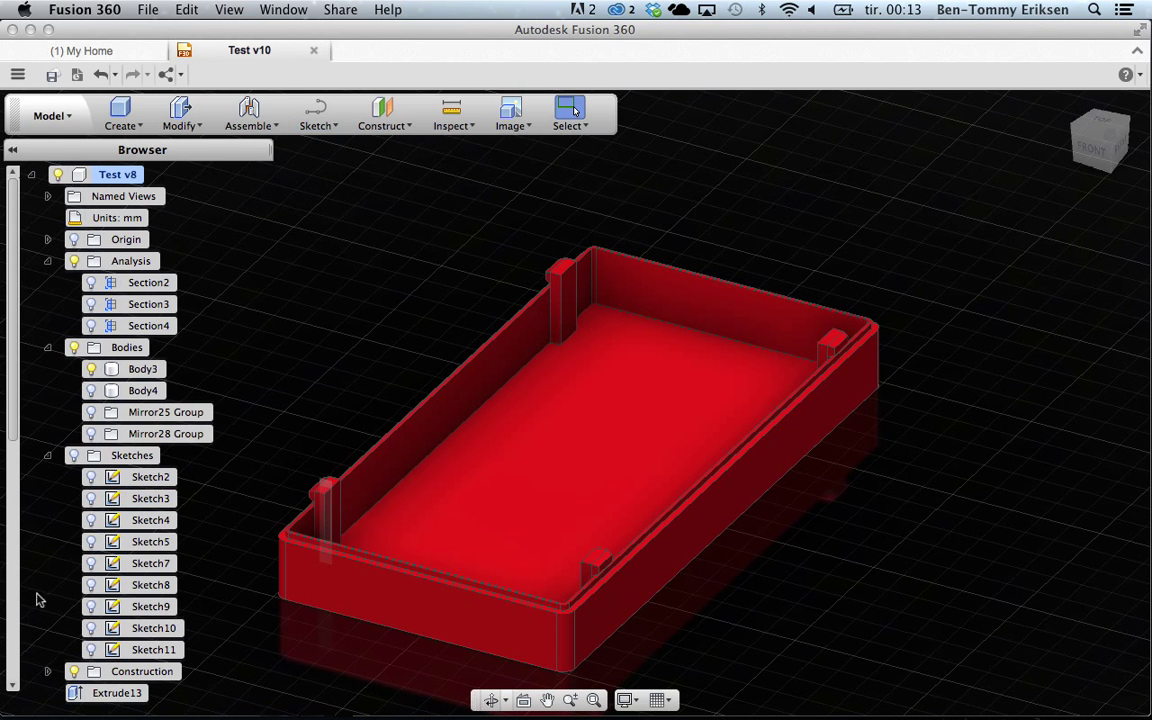
pyautogui.click(91, 390)
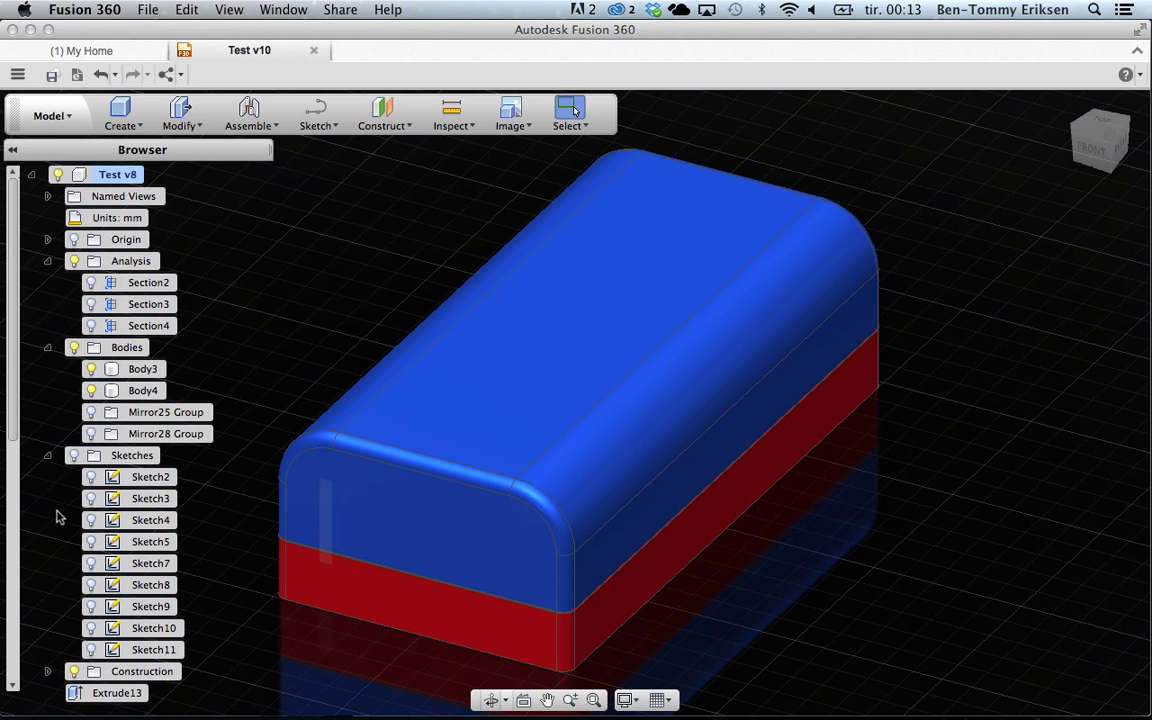
pyautogui.click(91, 325)
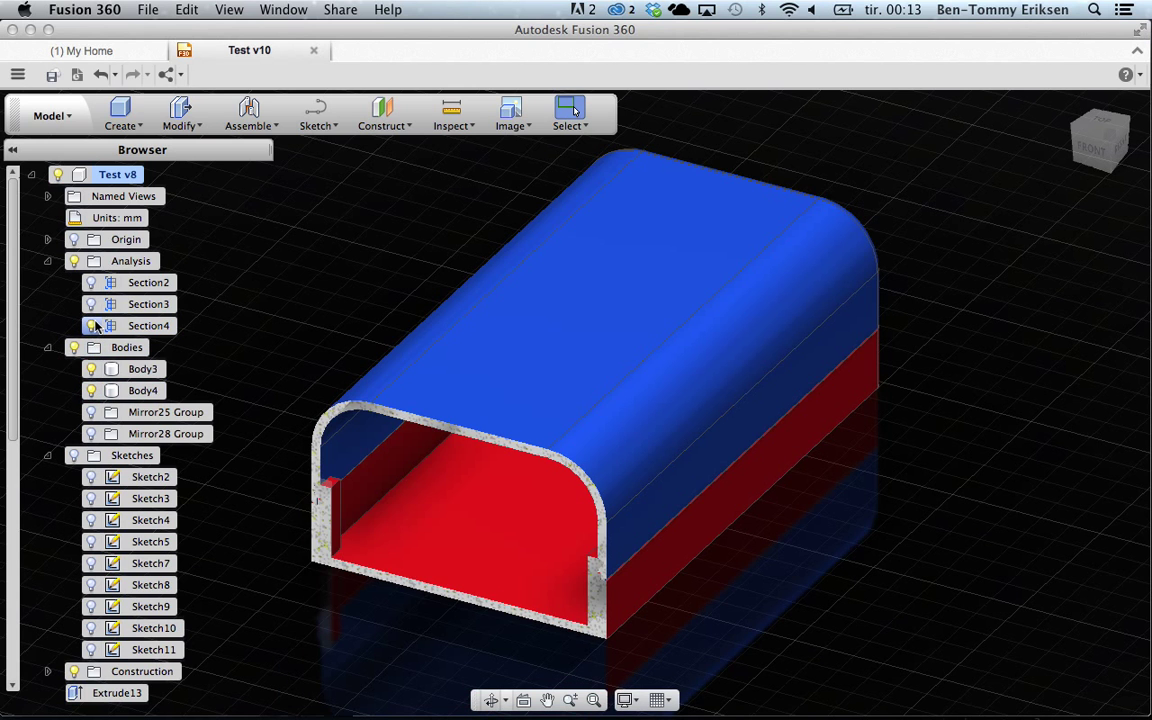